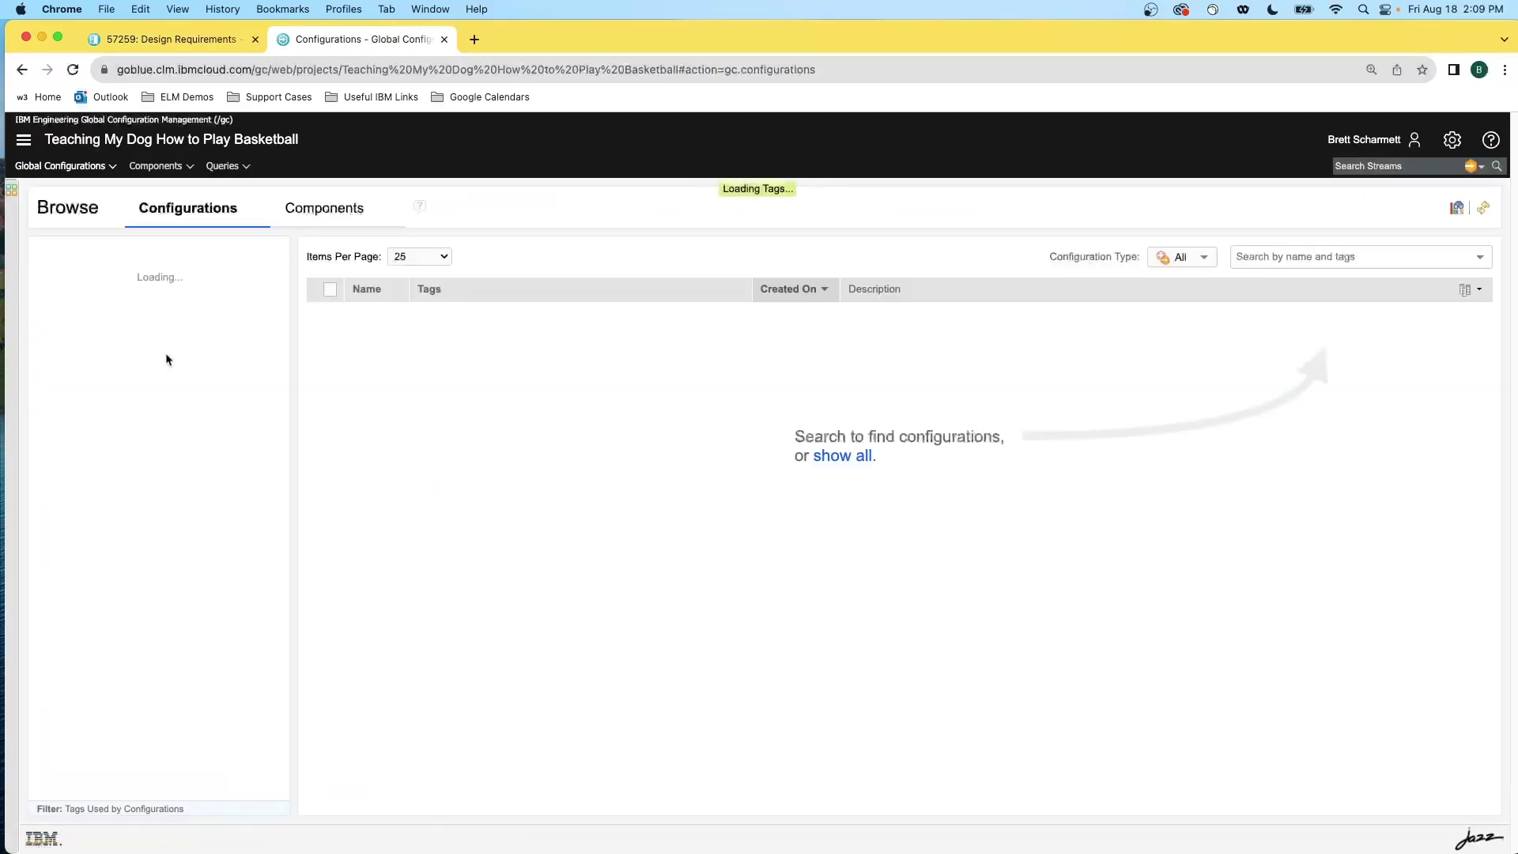
# Show all global configurations, open the Base Model Initial Development stream, and open its Quality Management initial stream.
pyautogui.click(818, 457)
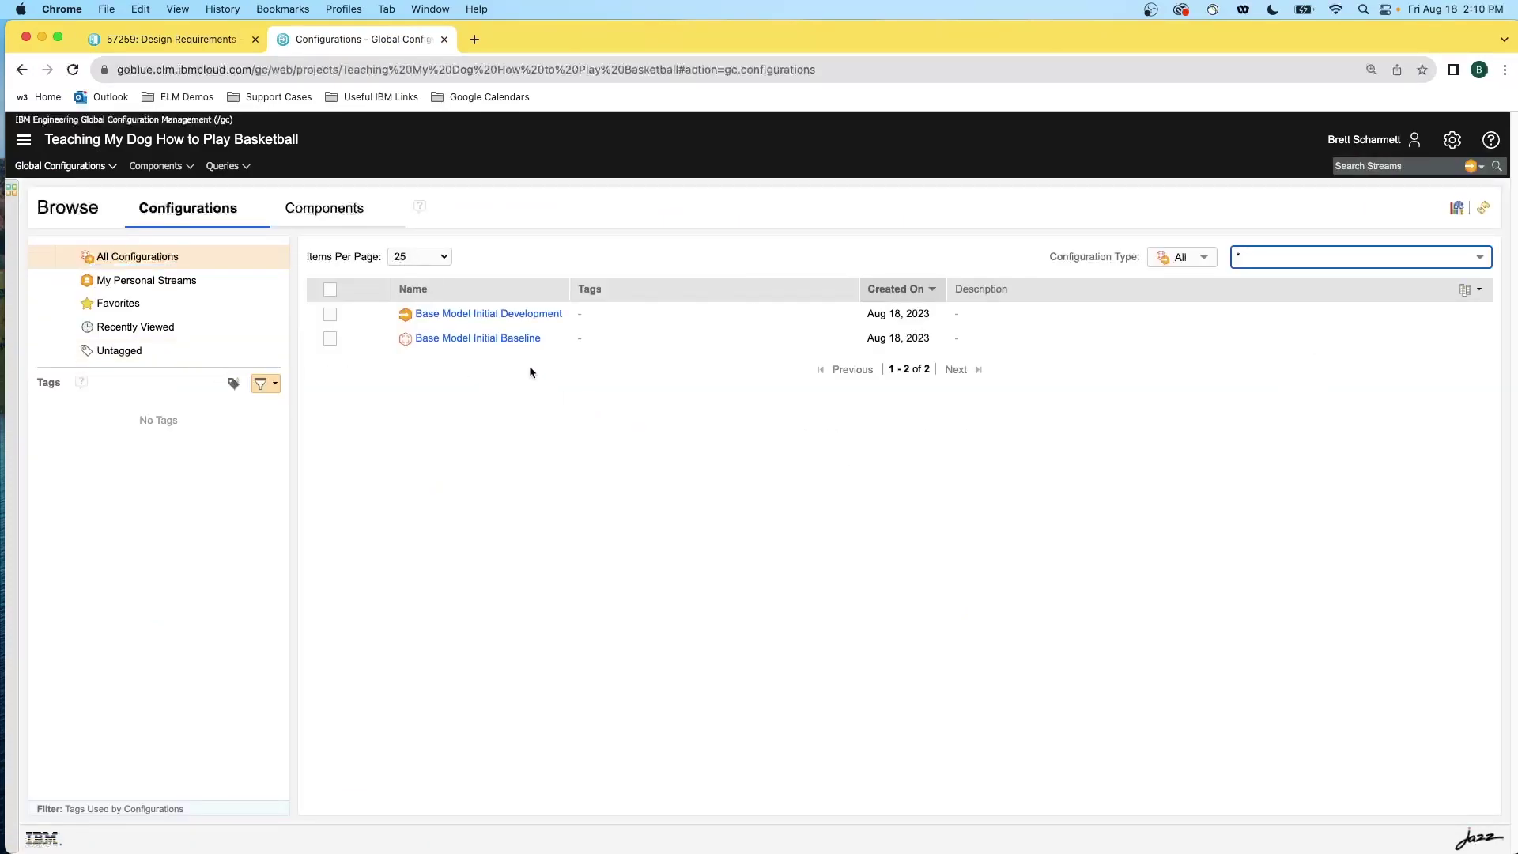
pyautogui.click(456, 317)
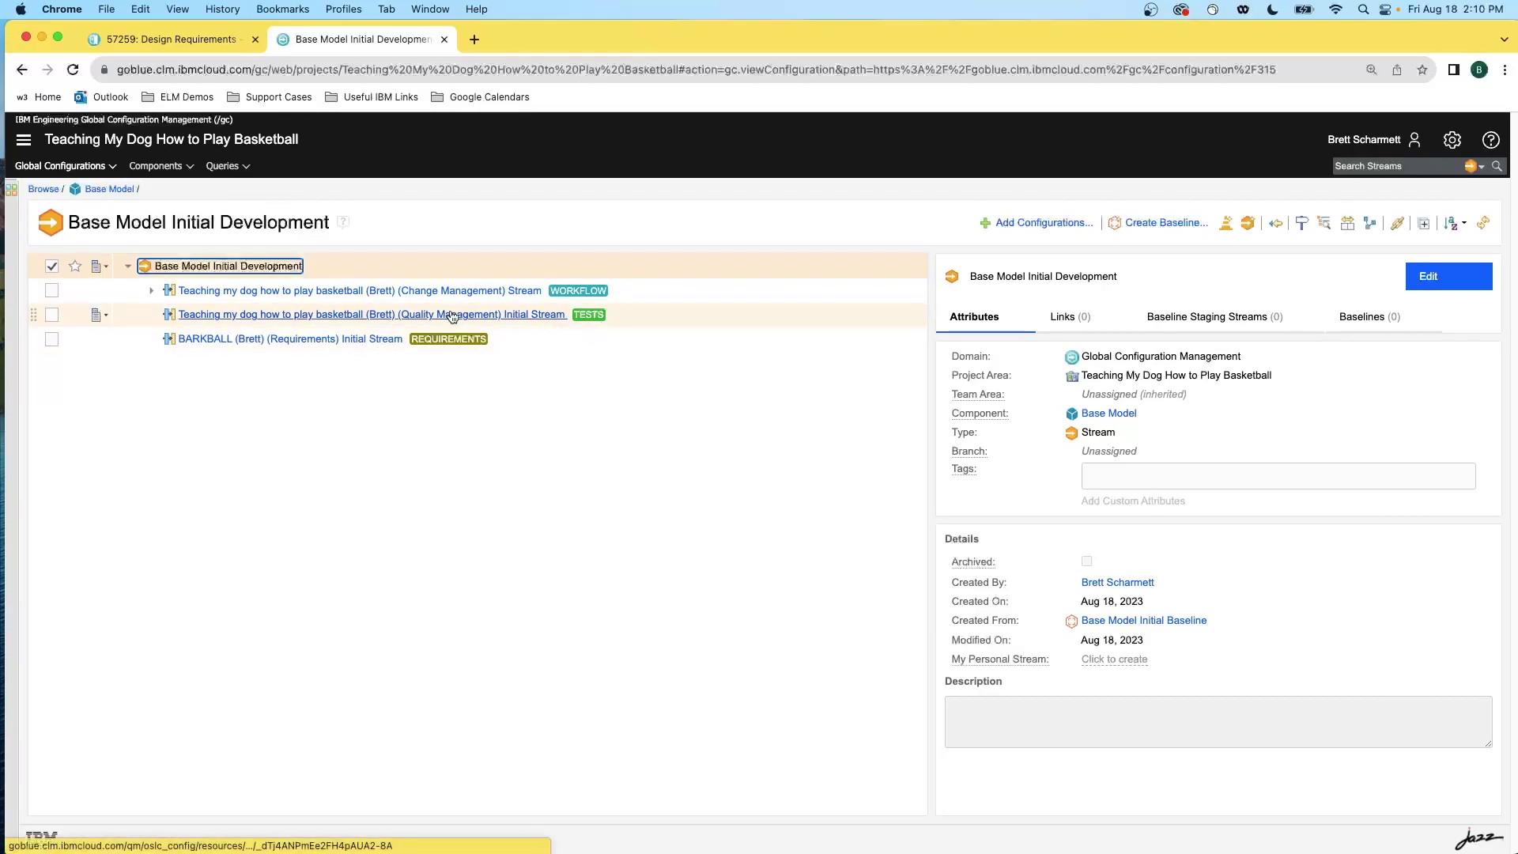
pyautogui.rightClick(500, 318)
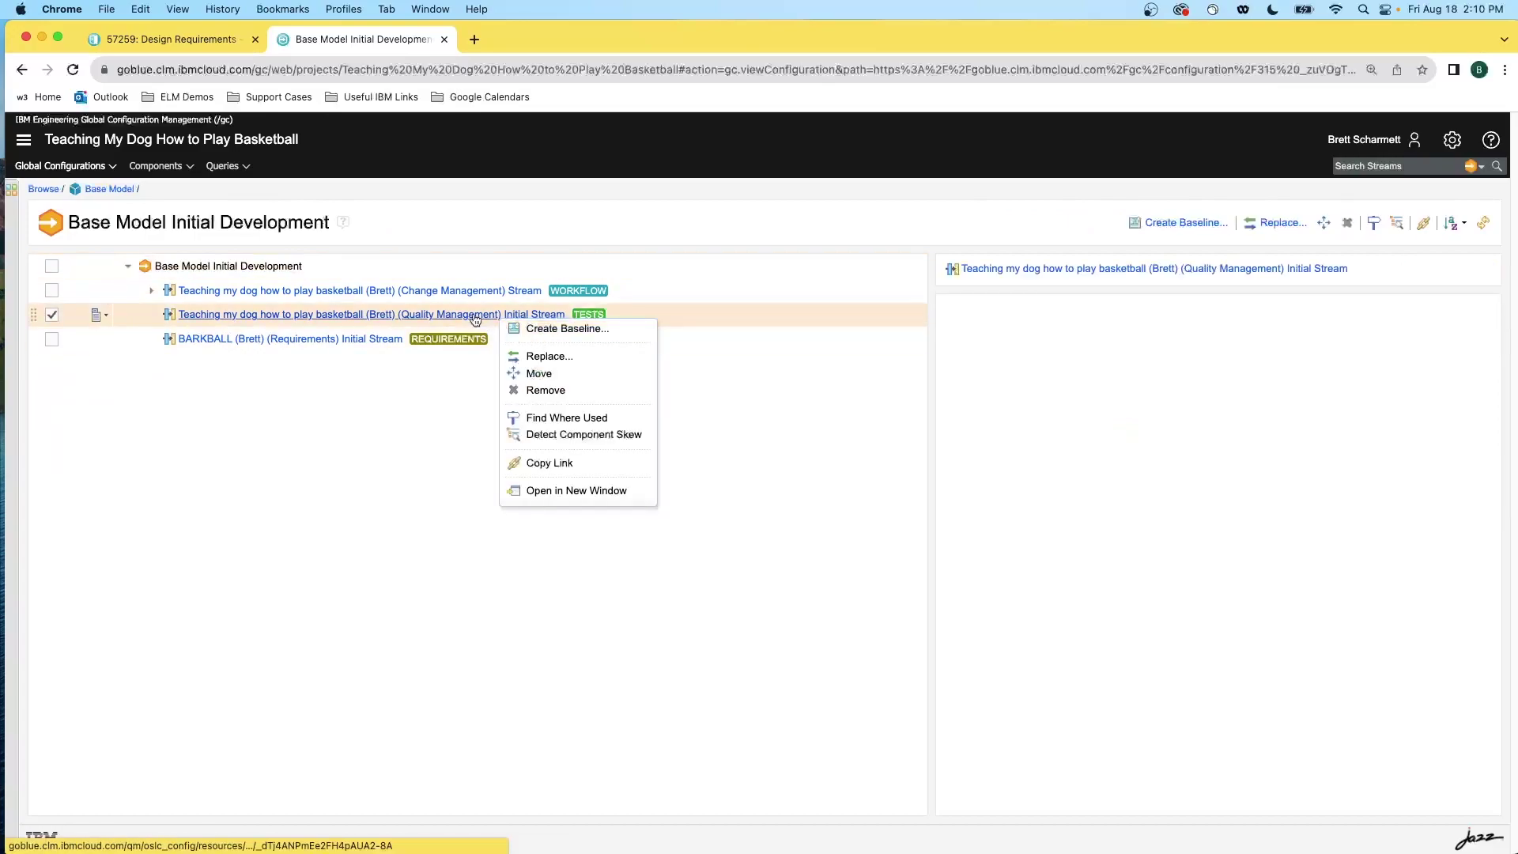
pyautogui.click(971, 270)
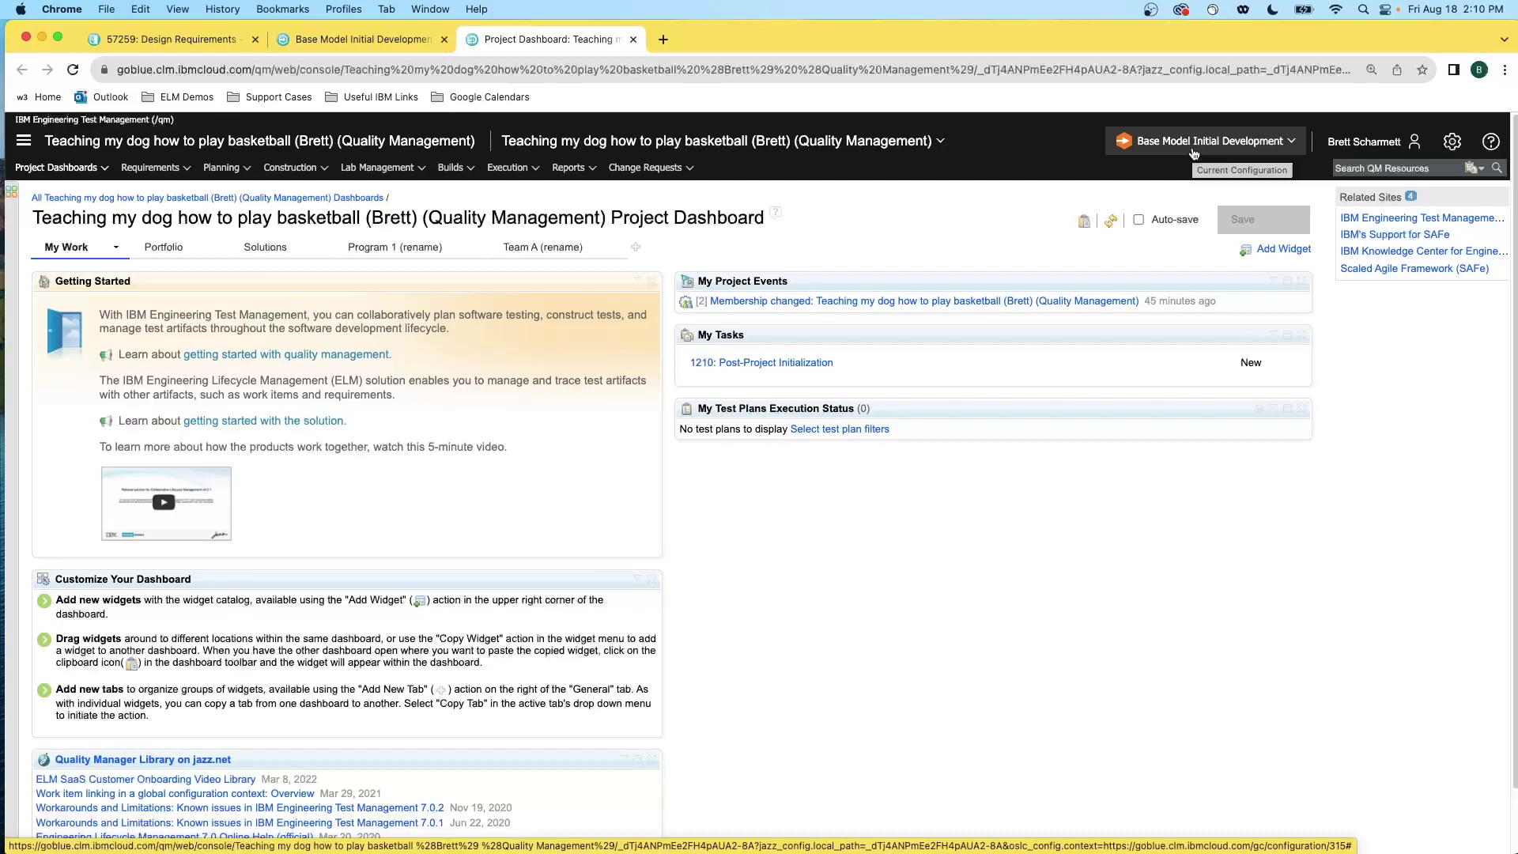
# Create and save a new test plan named "Example Test Plan for Design Requirements".
pyautogui.click(218, 168)
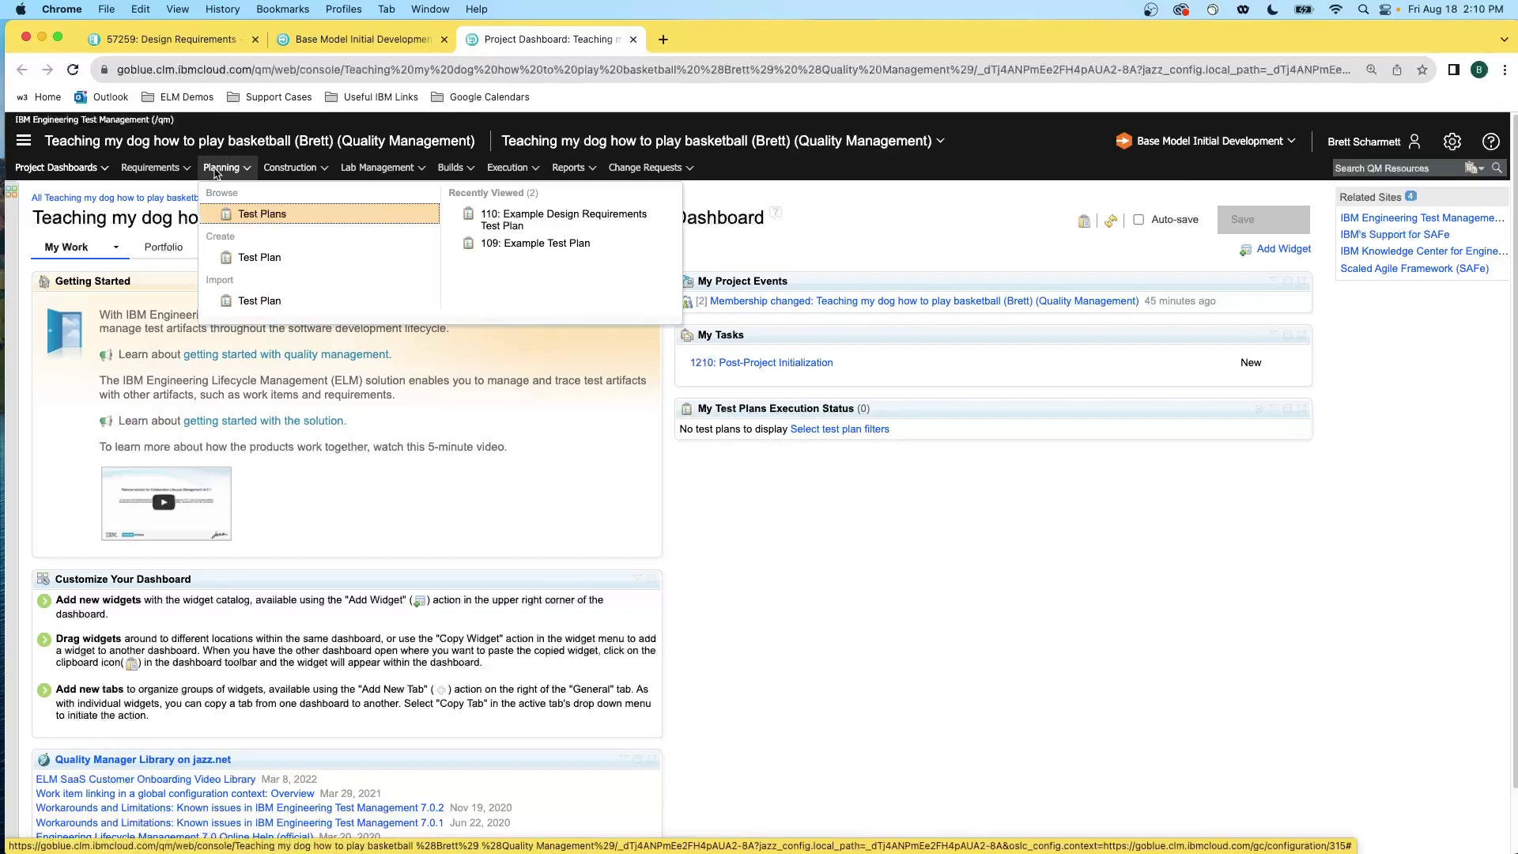
pyautogui.click(249, 257)
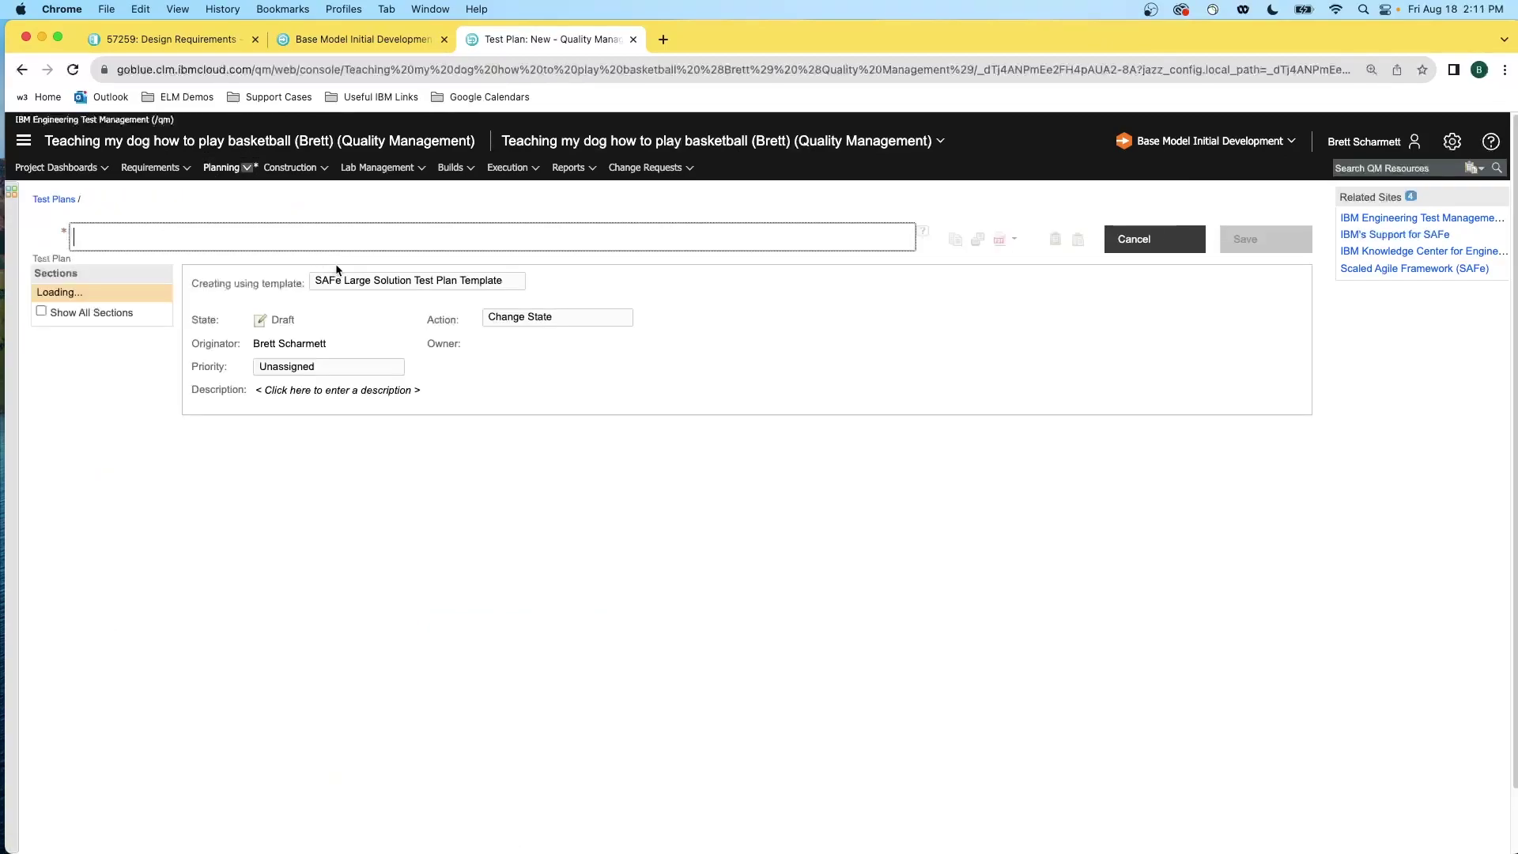
pyautogui.write('Example Test ')
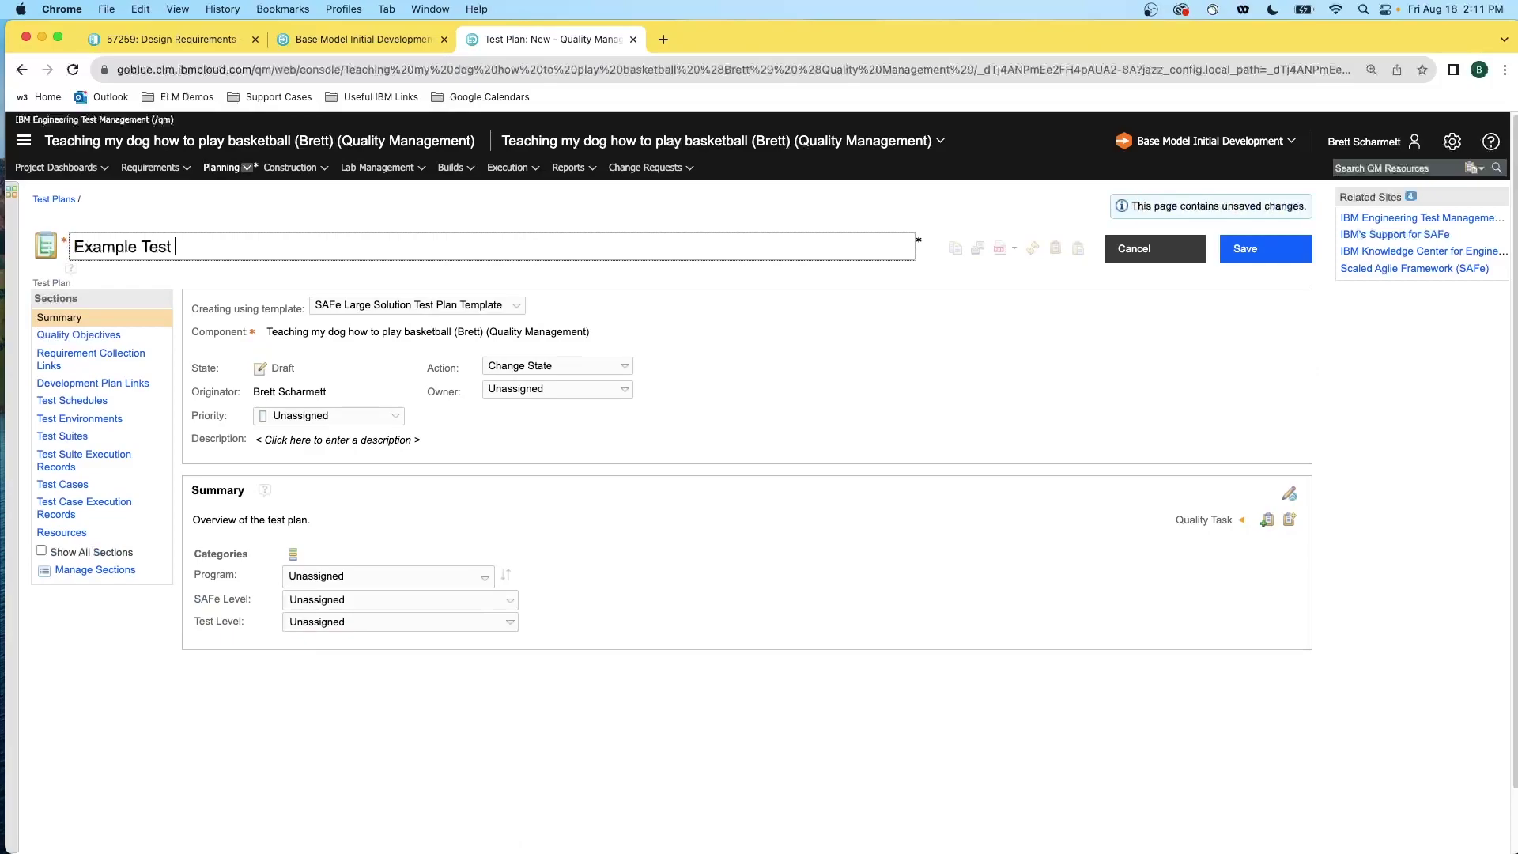
pyautogui.write('Plan for Design Requirements')
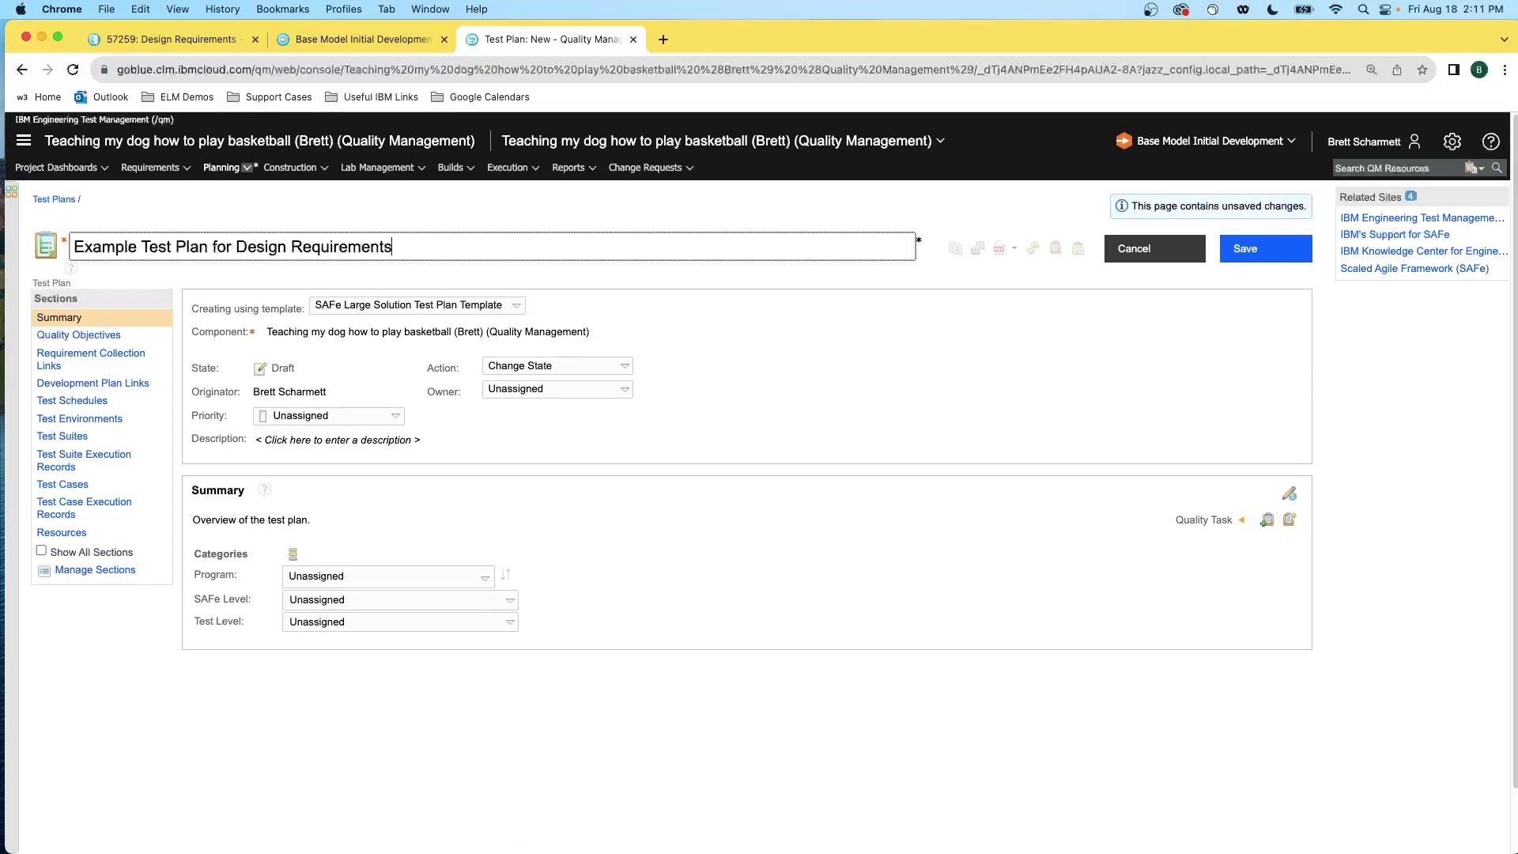
pyautogui.click(1238, 258)
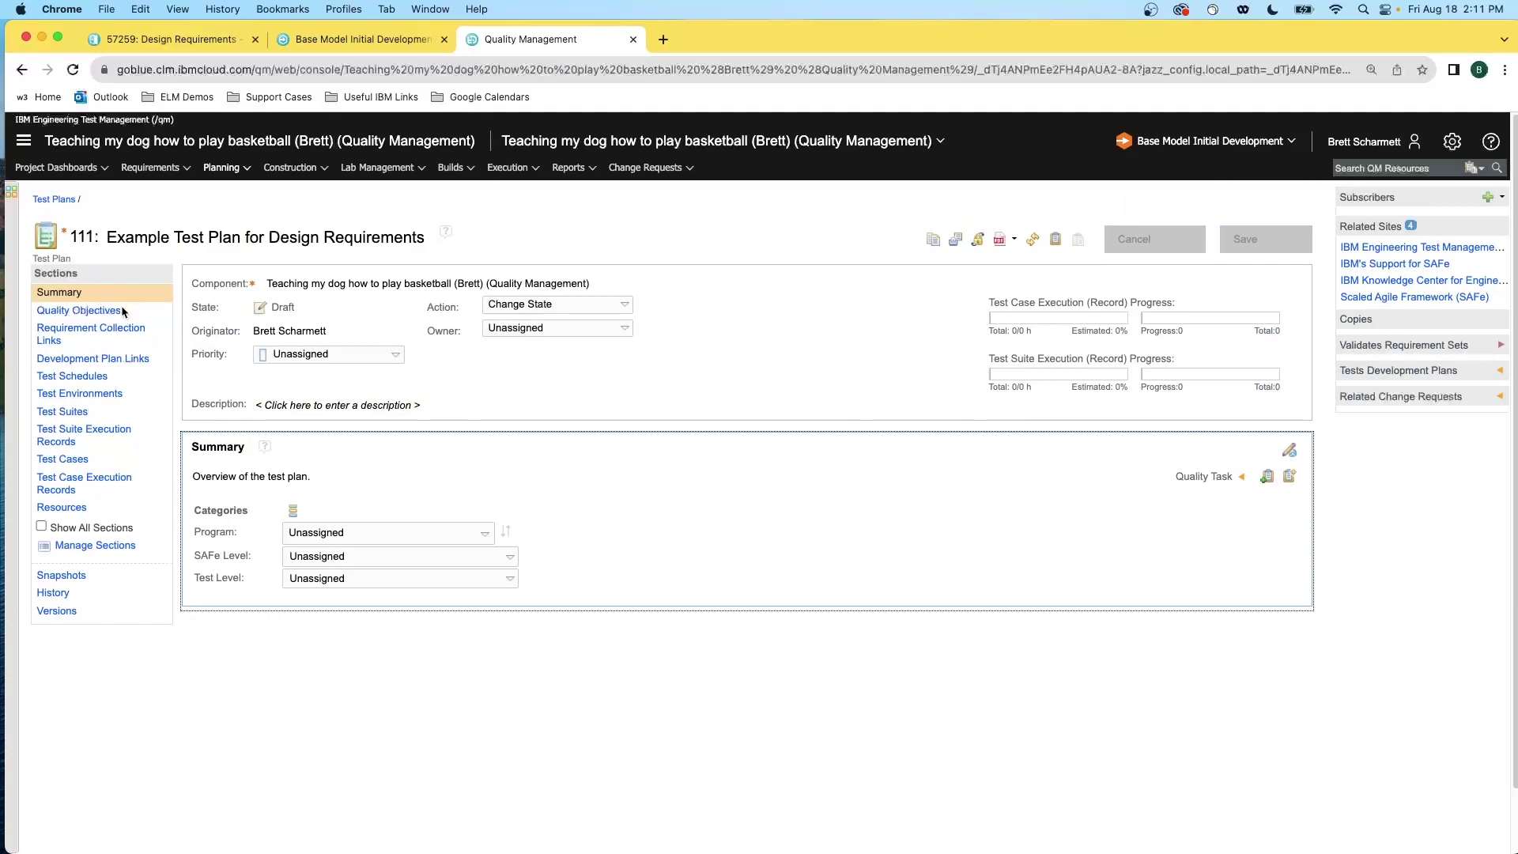
# Look through the test plan's sections from Quality Objectives to Test Environments.
pyautogui.click(108, 315)
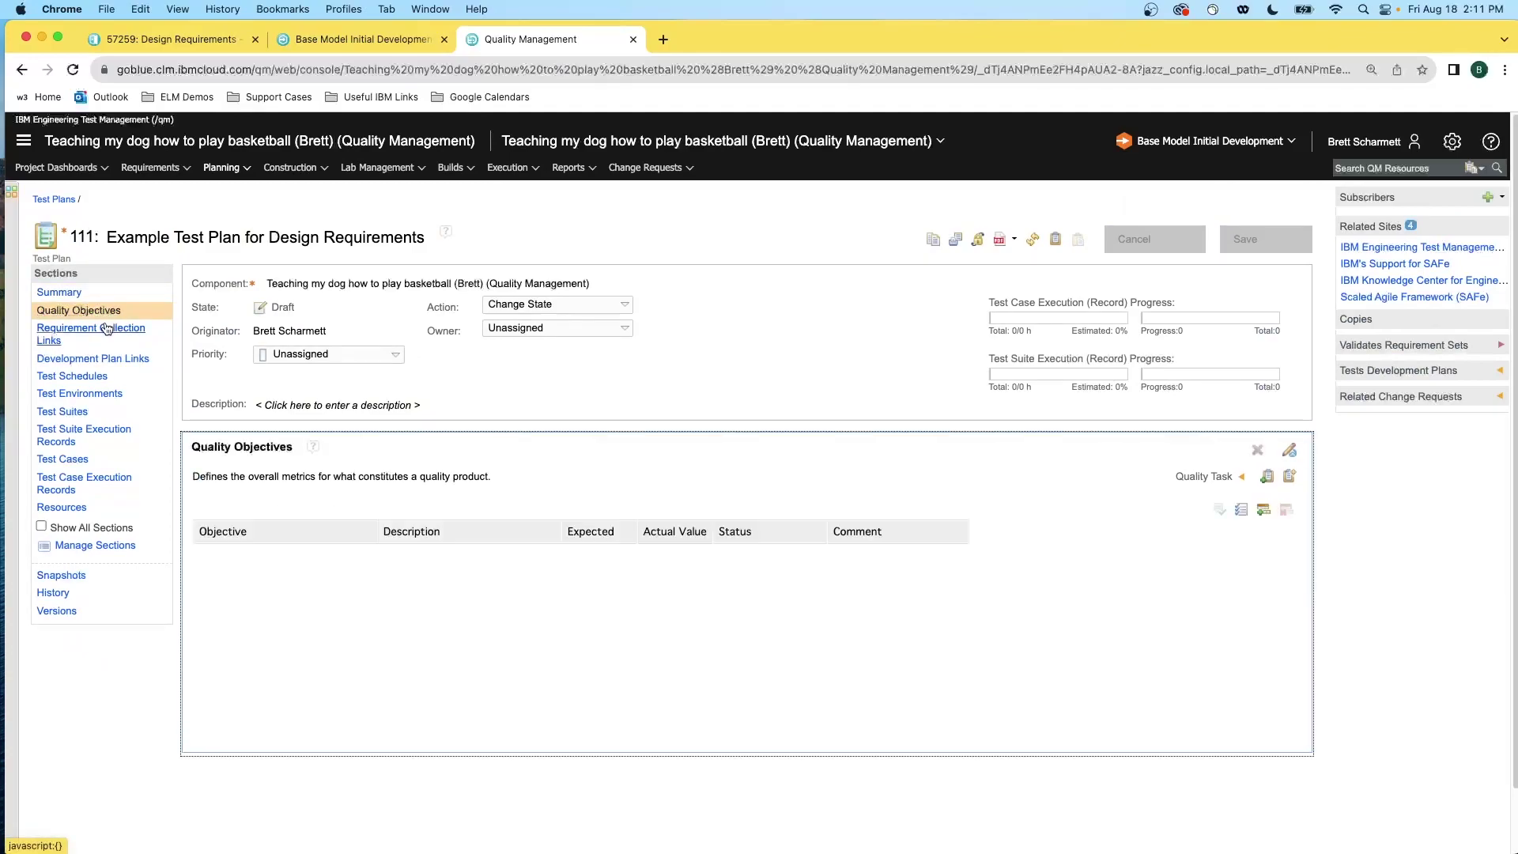
pyautogui.click(111, 329)
pyautogui.click(105, 360)
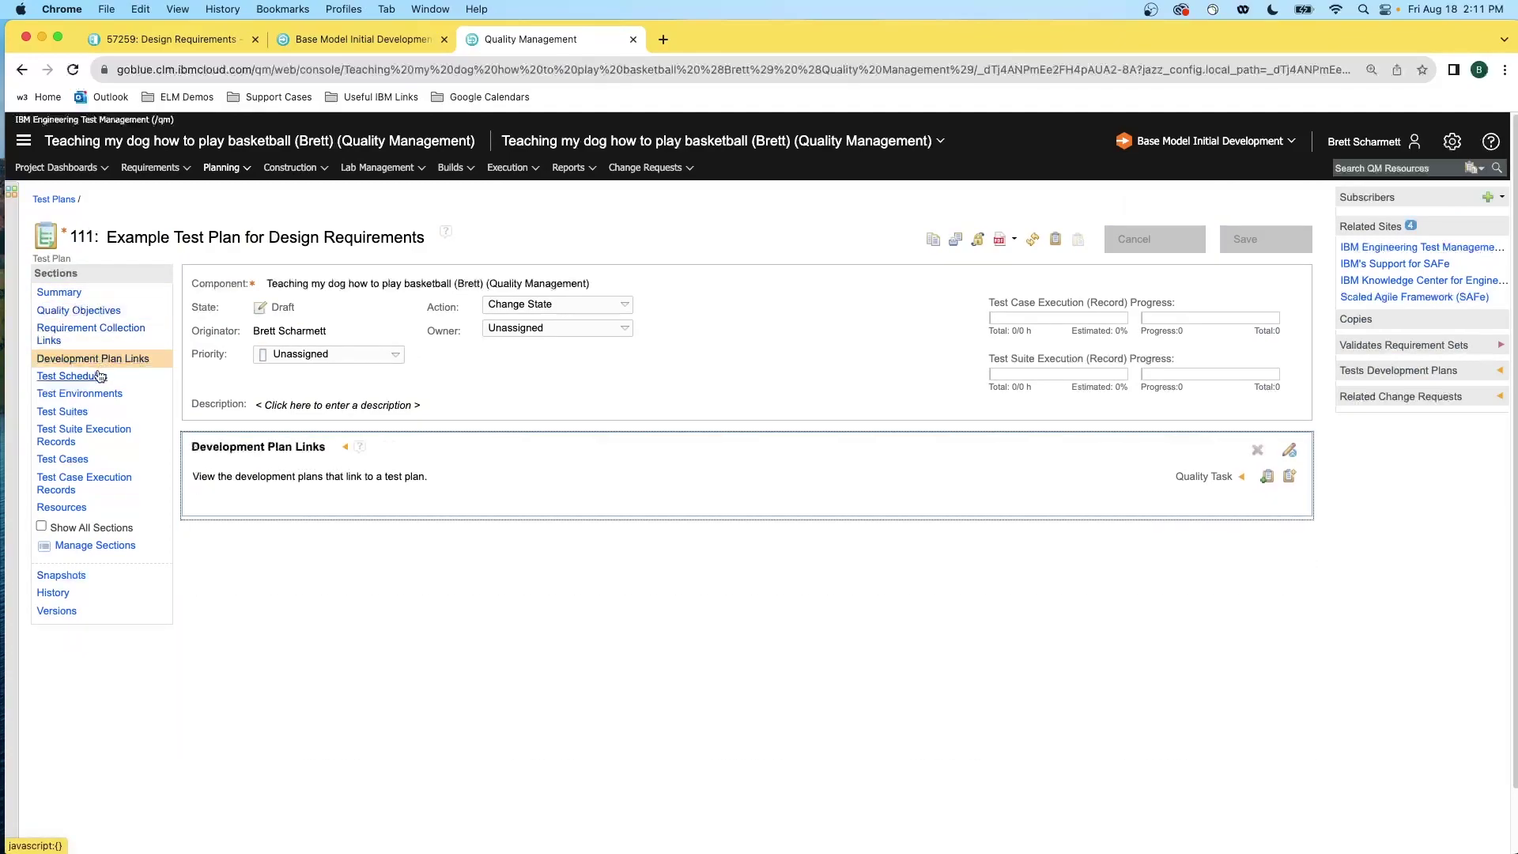
pyautogui.click(96, 379)
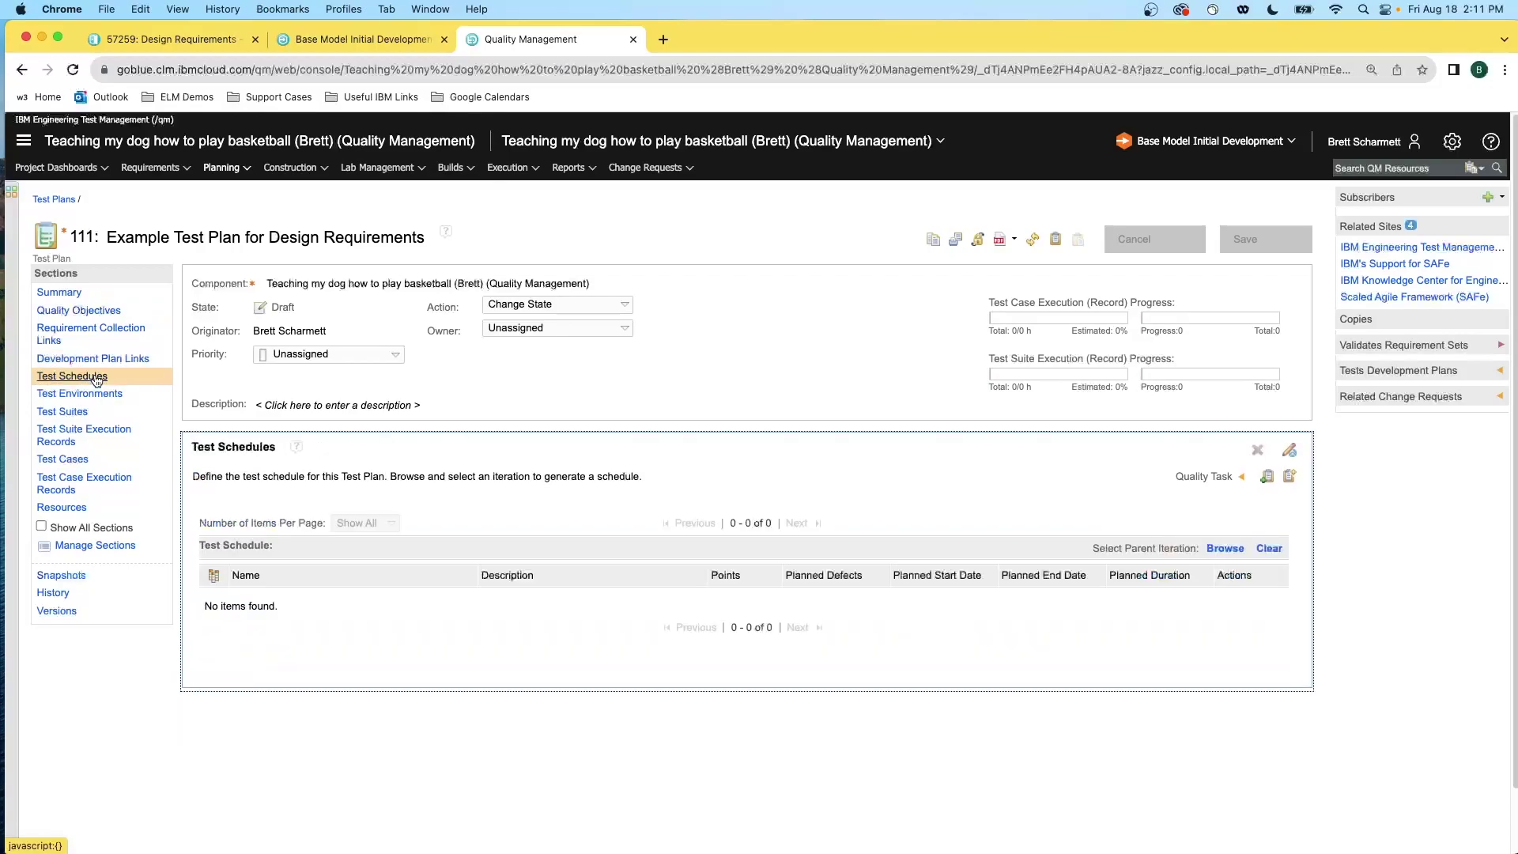
pyautogui.click(94, 395)
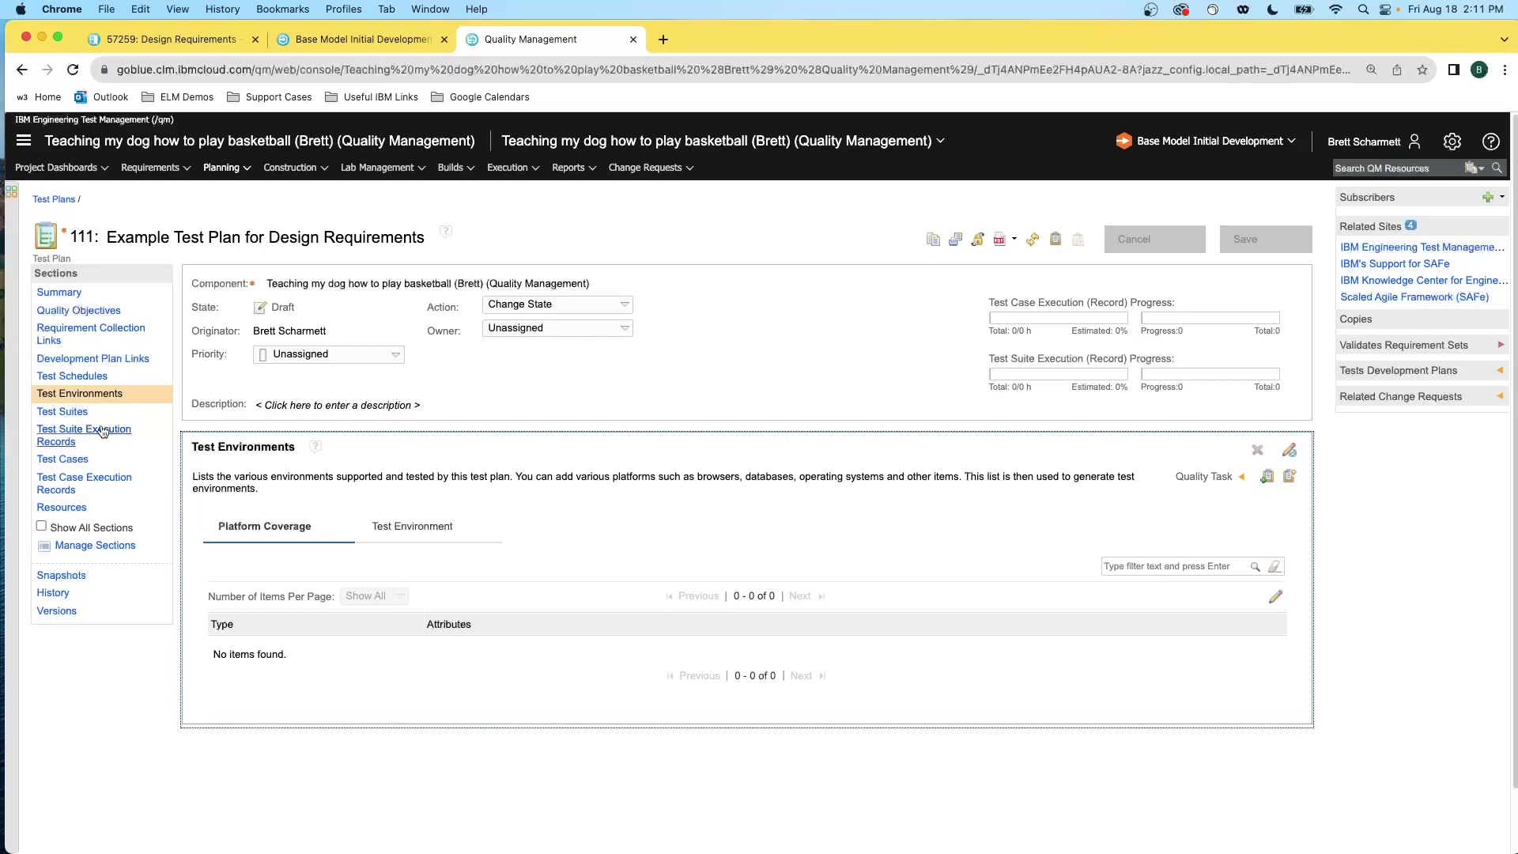
# Try adding the Application Security section to the test plan, remove it again, and save the plan.
pyautogui.click(110, 547)
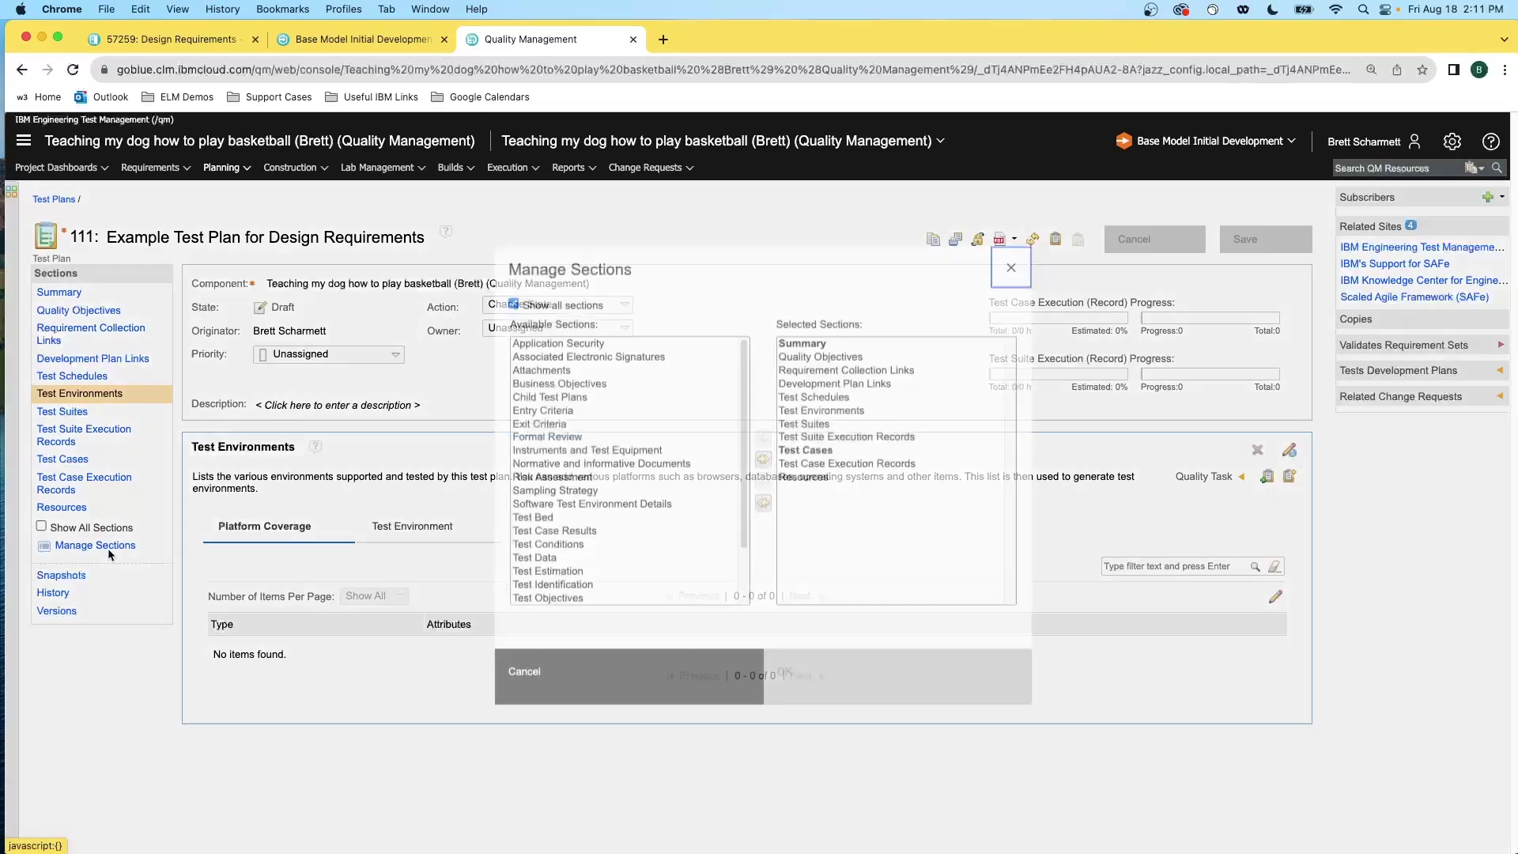
pyautogui.scroll(-2, 583, 408)
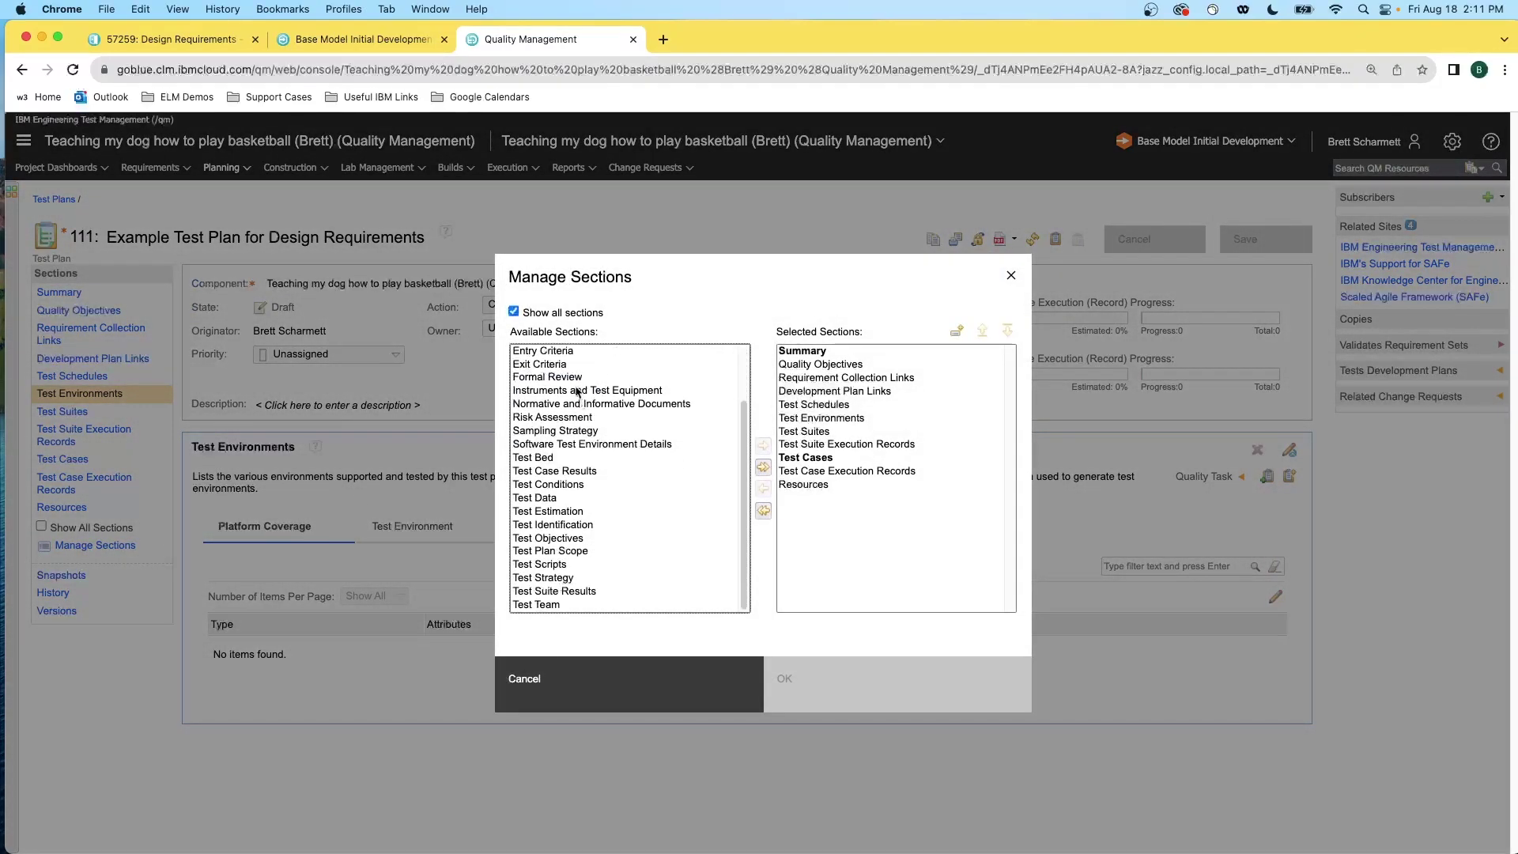
pyautogui.scroll(3, 601, 506)
pyautogui.click(609, 351)
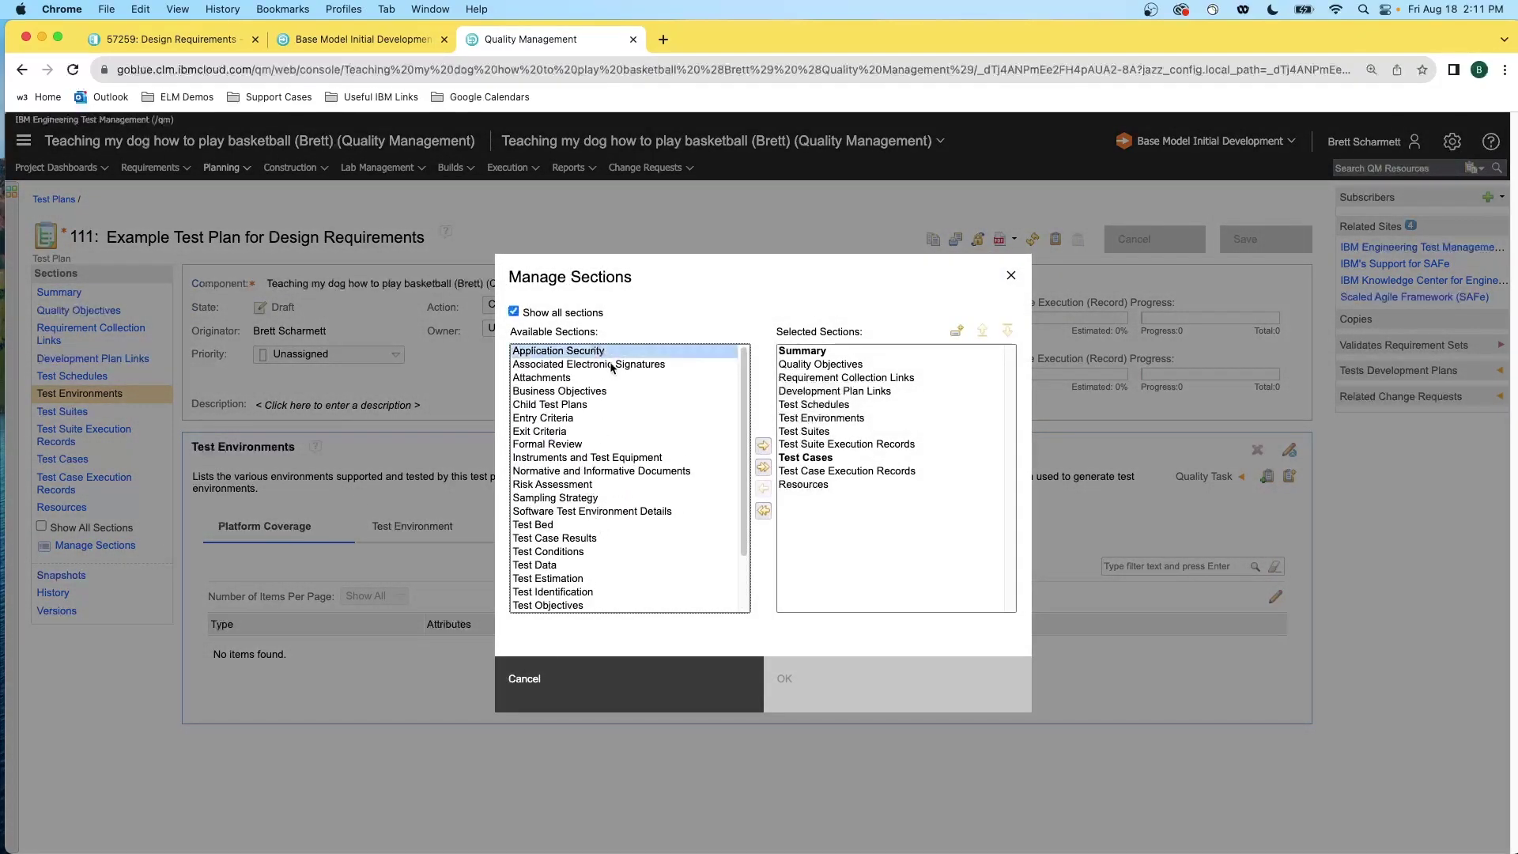
pyautogui.click(764, 448)
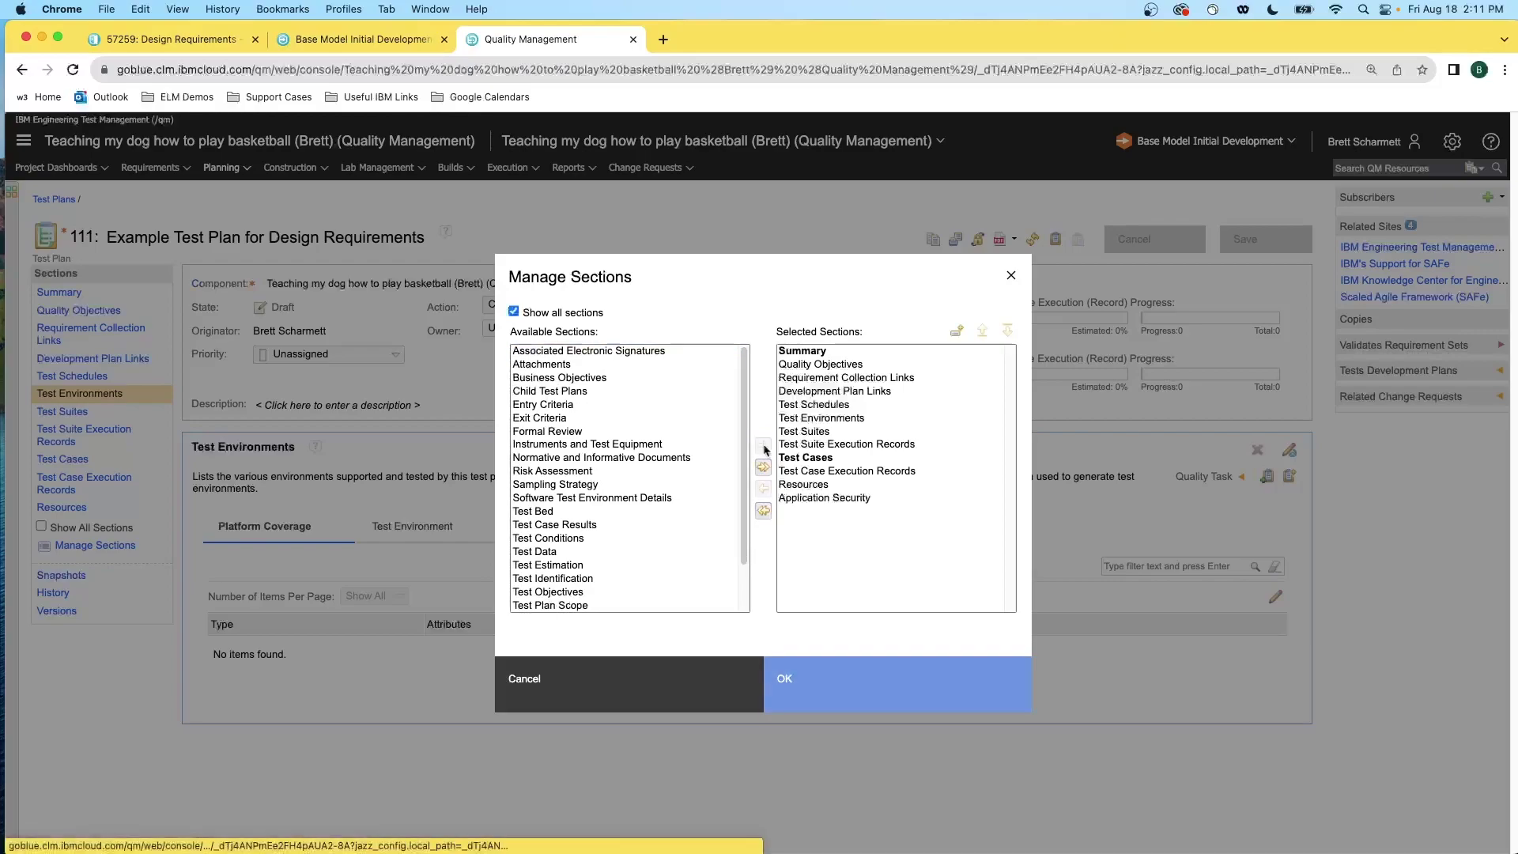
pyautogui.click(831, 500)
pyautogui.click(764, 490)
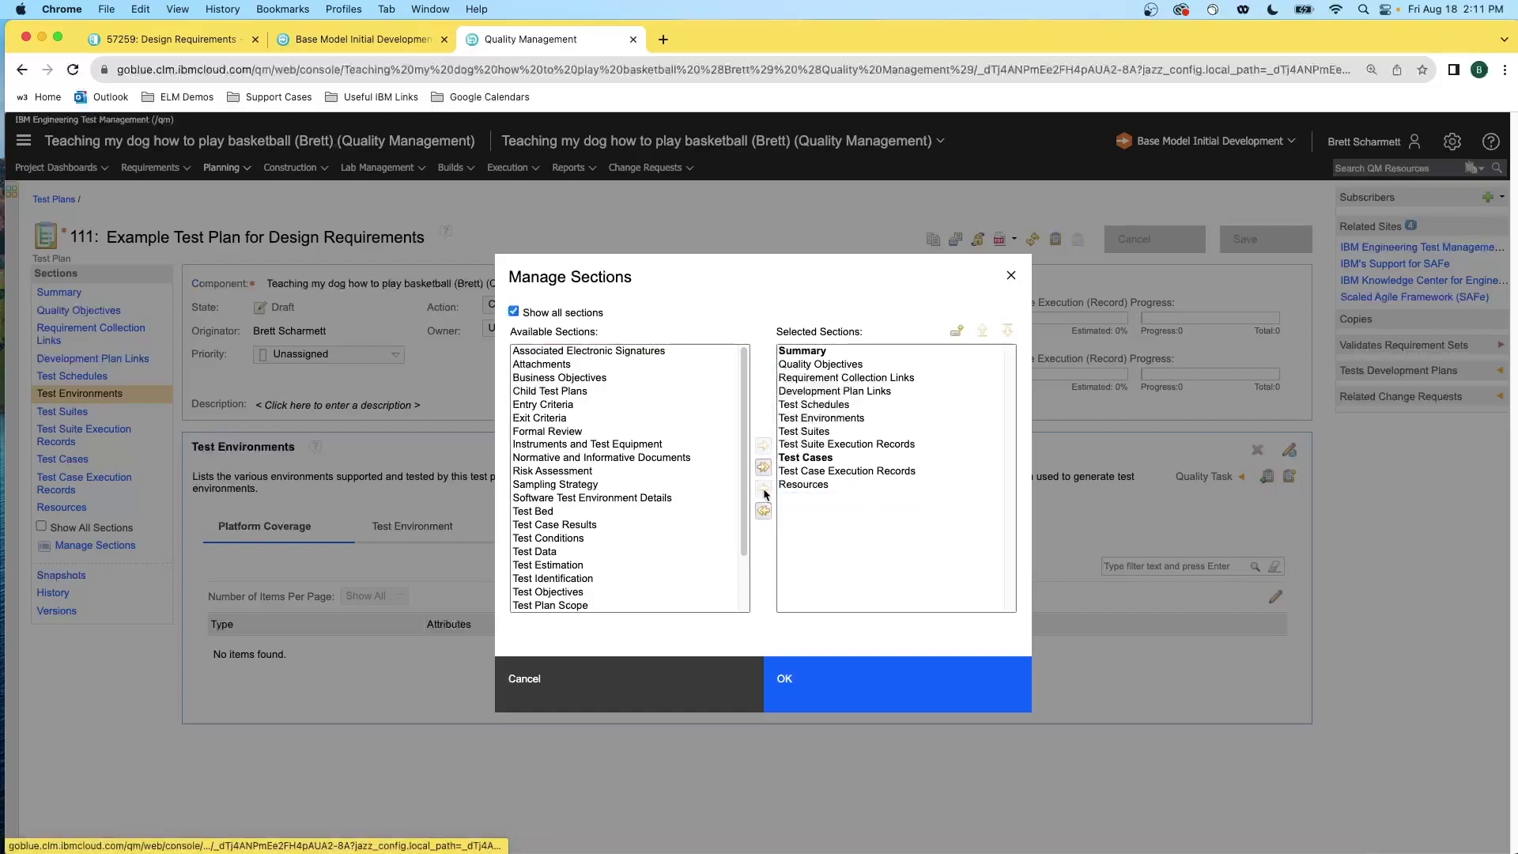
pyautogui.click(823, 693)
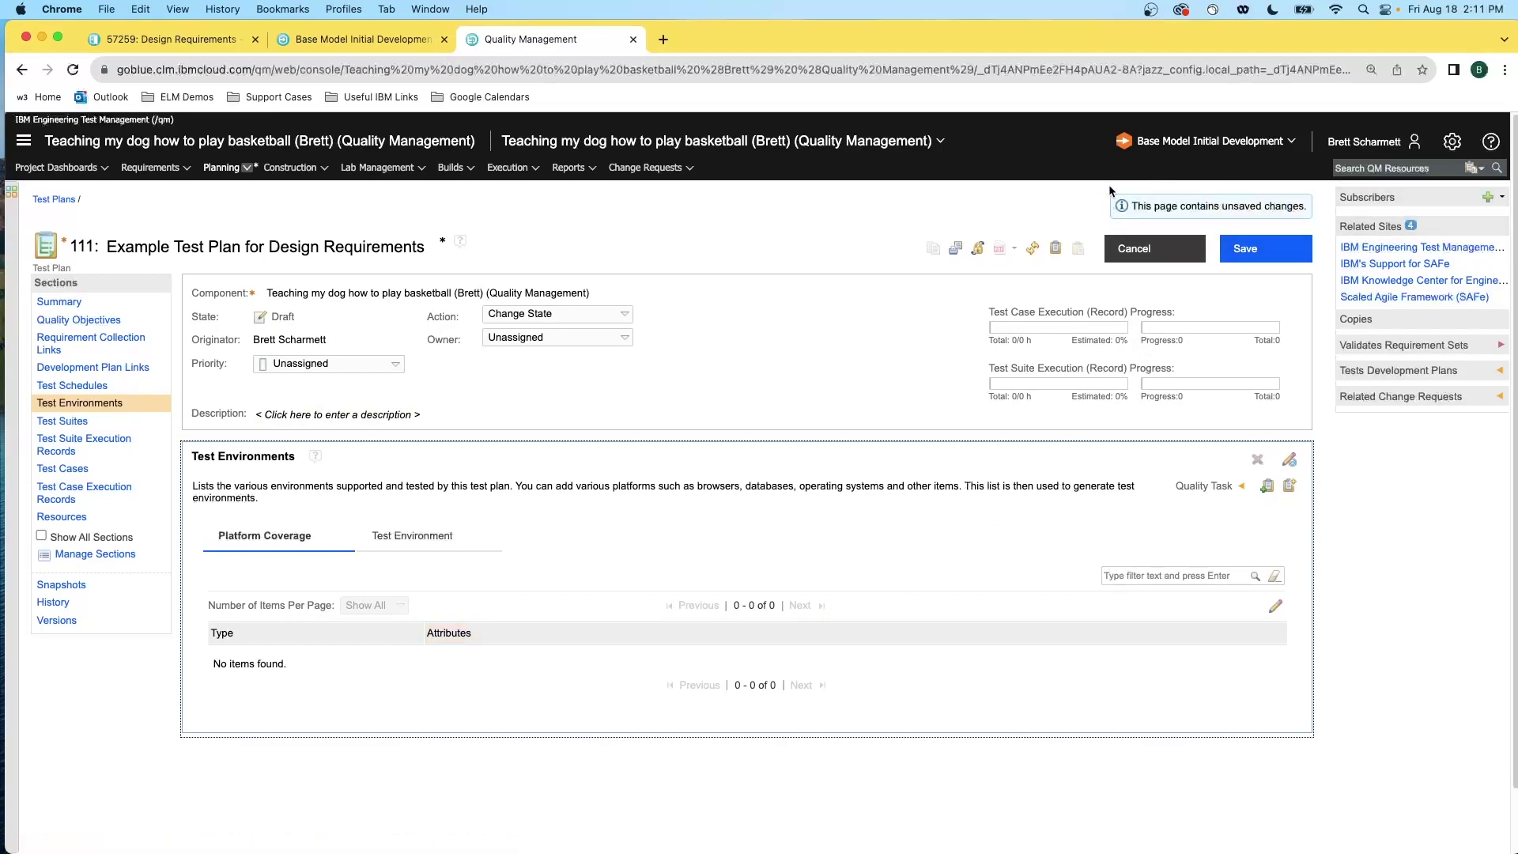
pyautogui.click(1273, 251)
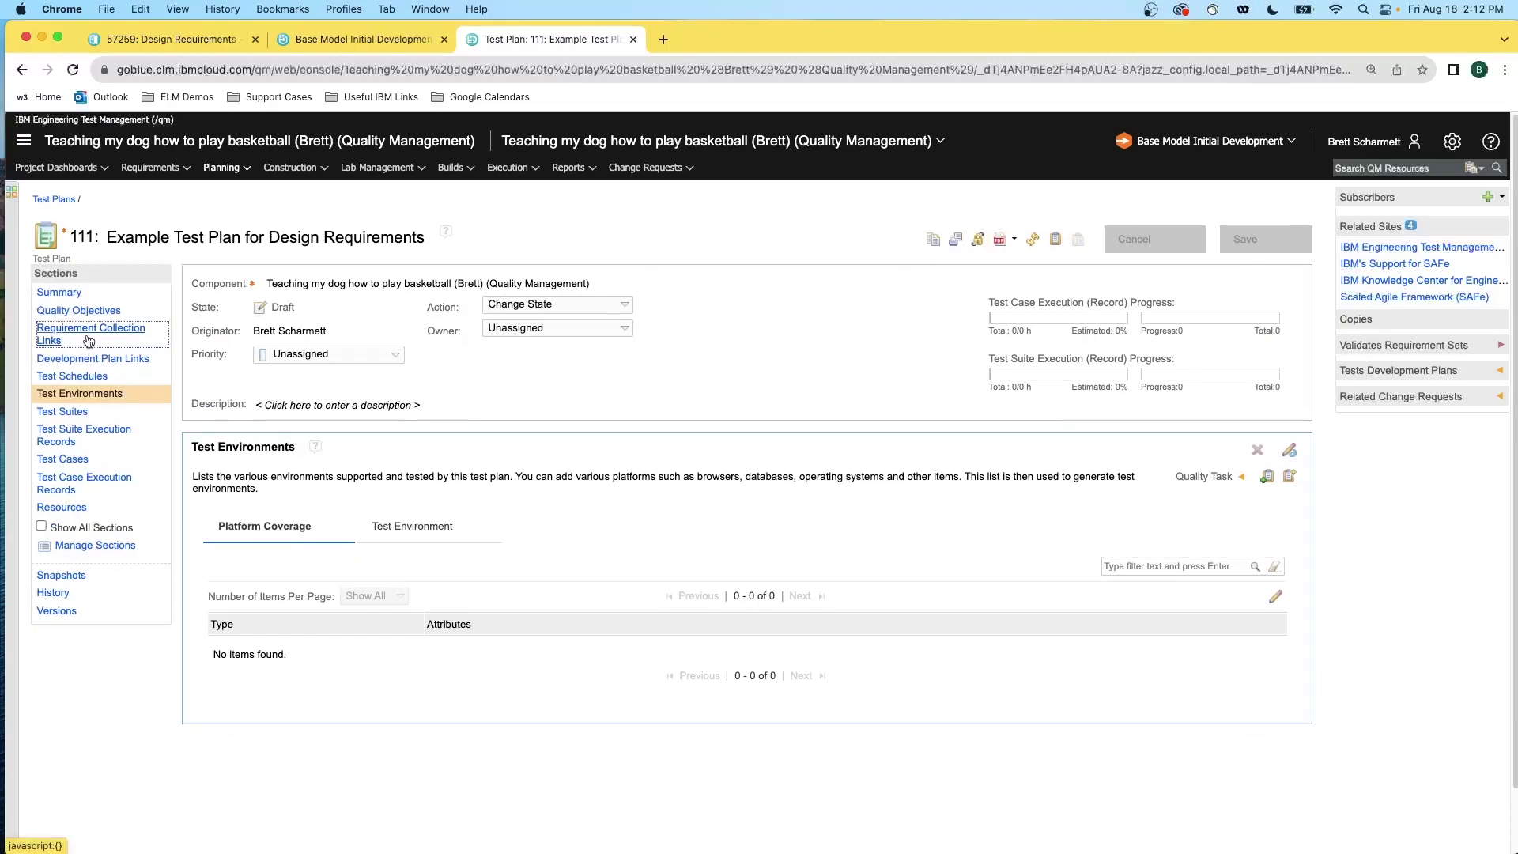
# Start adding a requirement collection link to the test plan, selecting Design Requirements' Test Cases with Bugs view in the Project Requirements folder.
pyautogui.click(89, 341)
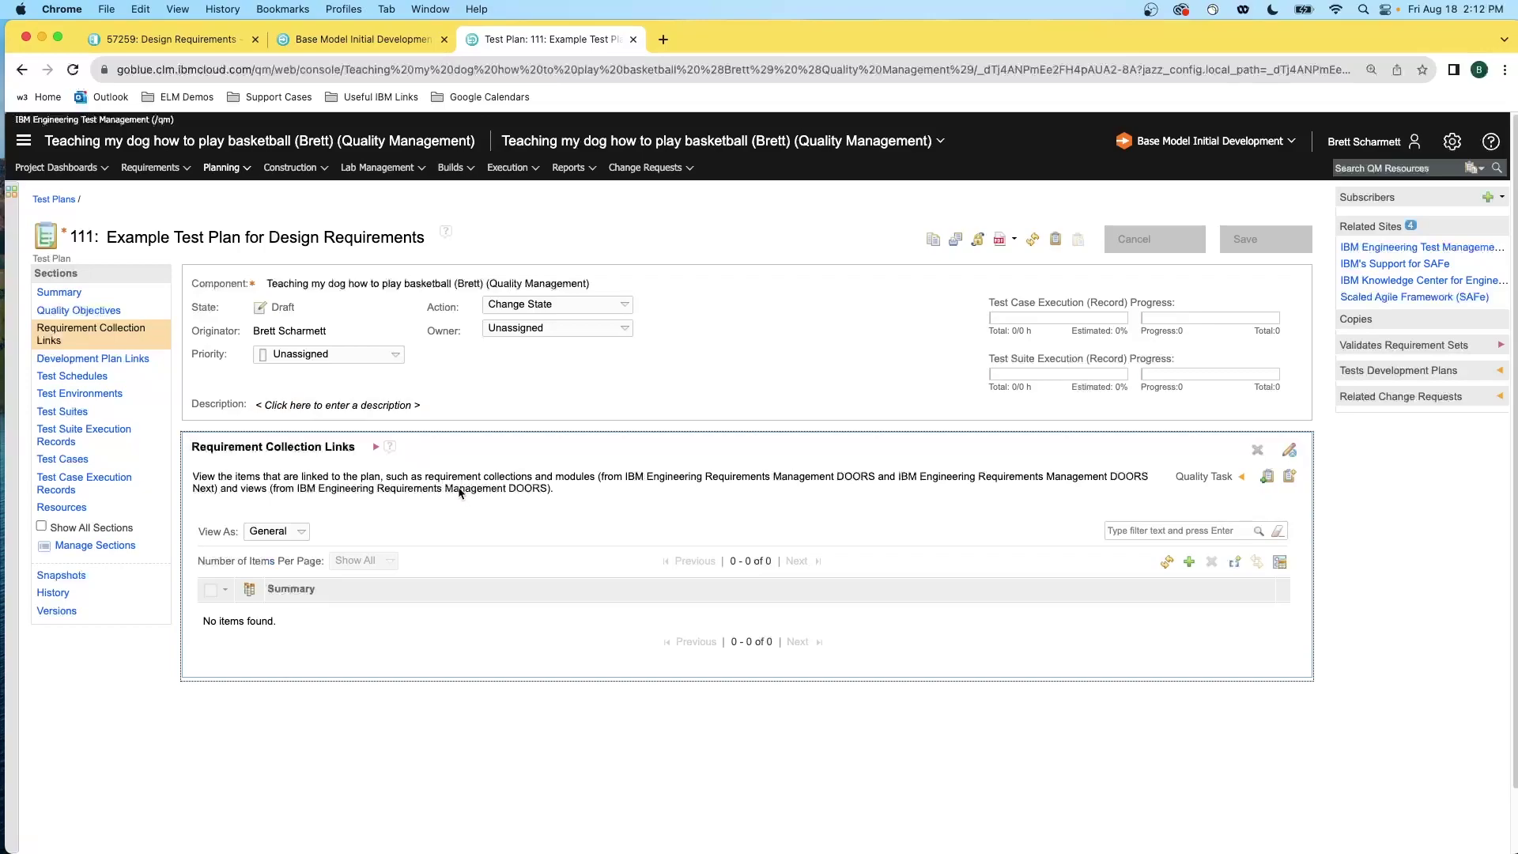
pyautogui.click(1189, 562)
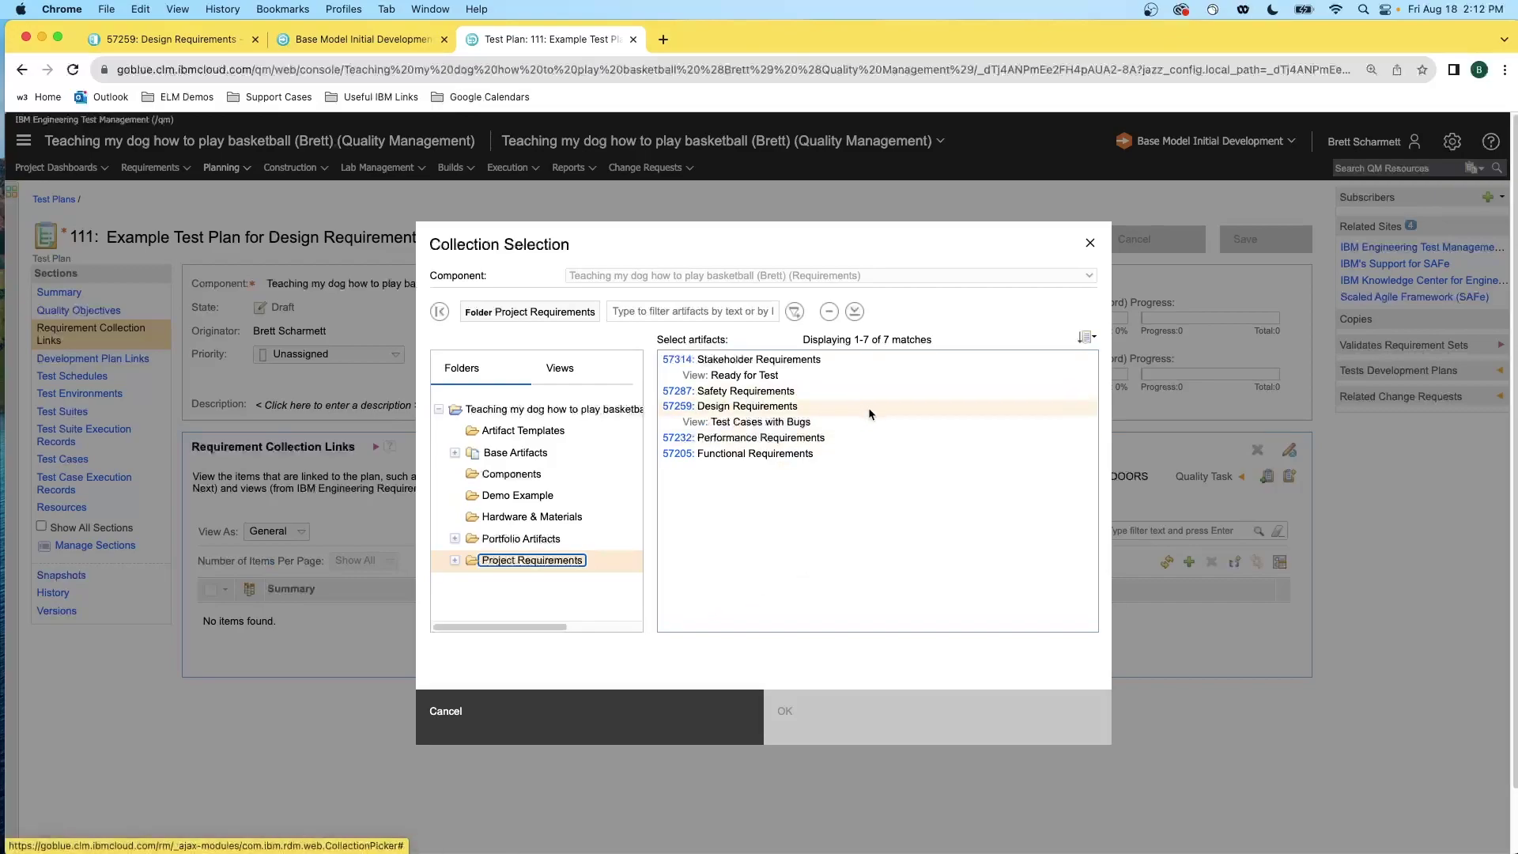
pyautogui.click(850, 430)
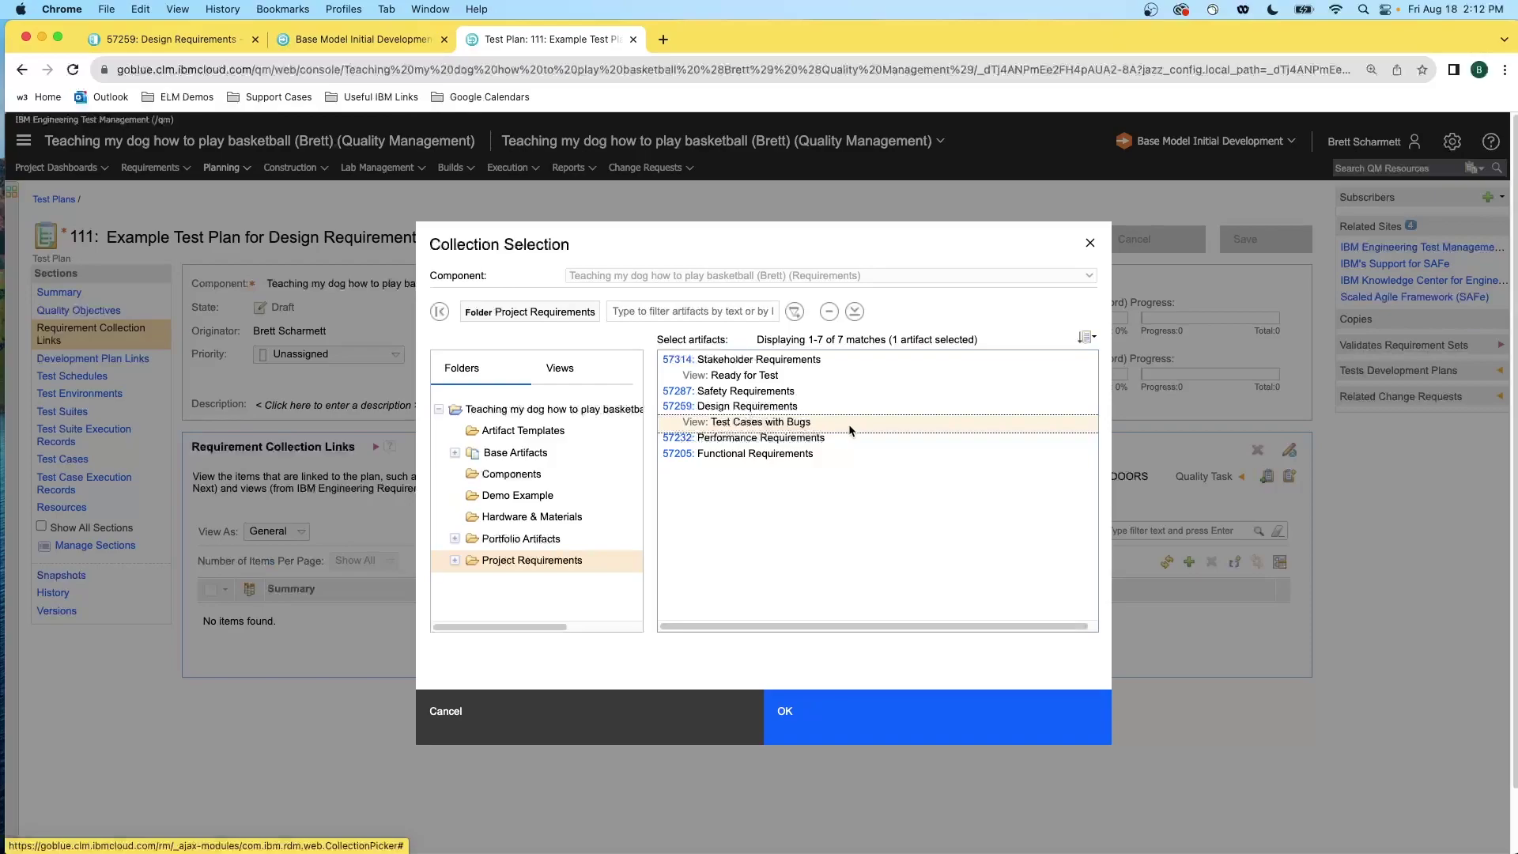
# Switch to the Design Requirements module and inspect which roles can see the Test Cases with Bugs view.
pyautogui.click(372, 40)
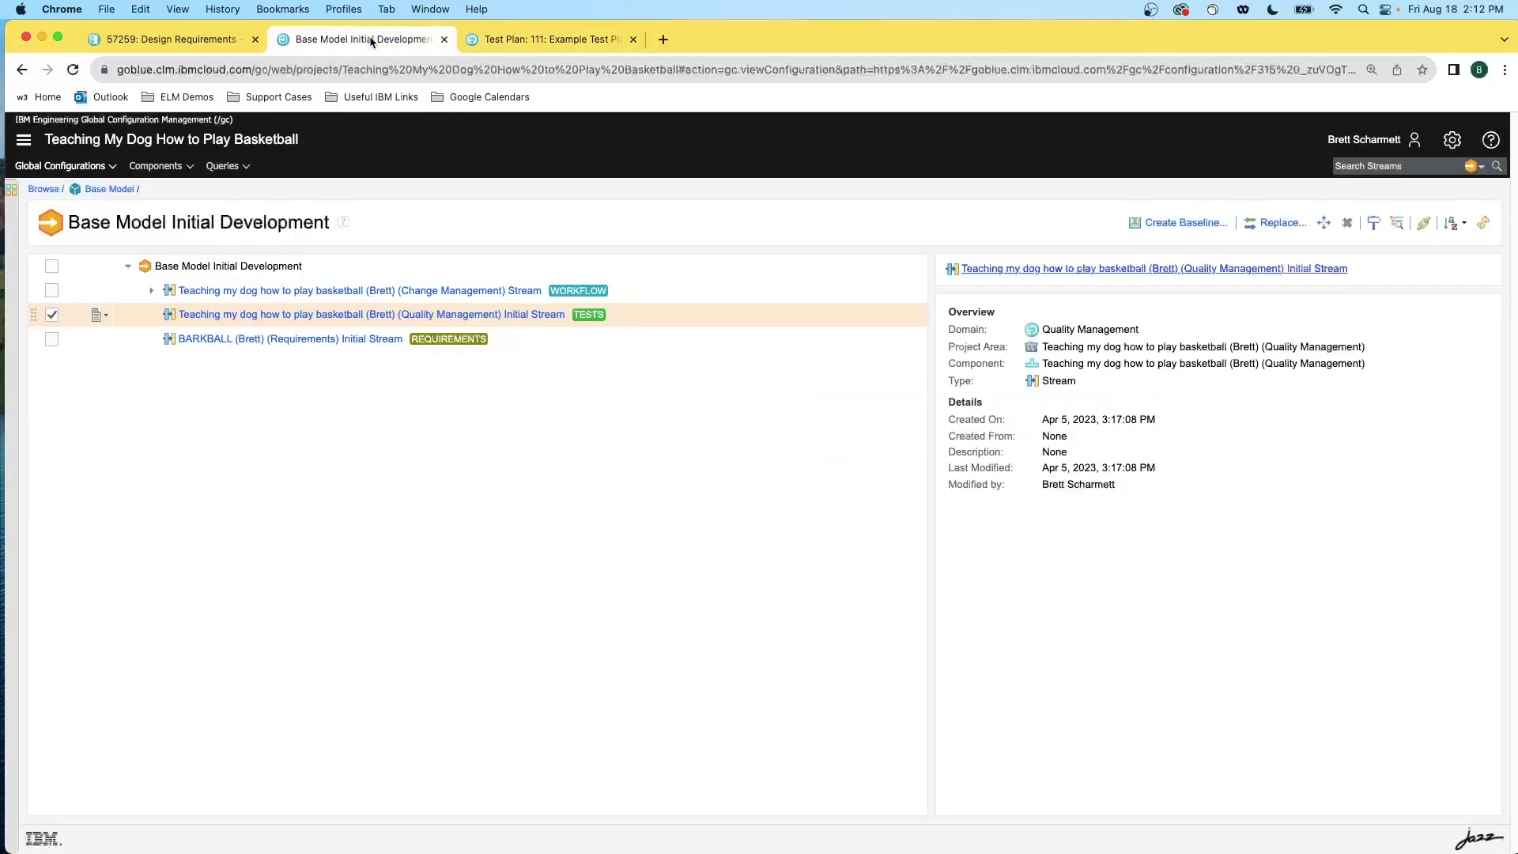
pyautogui.click(197, 40)
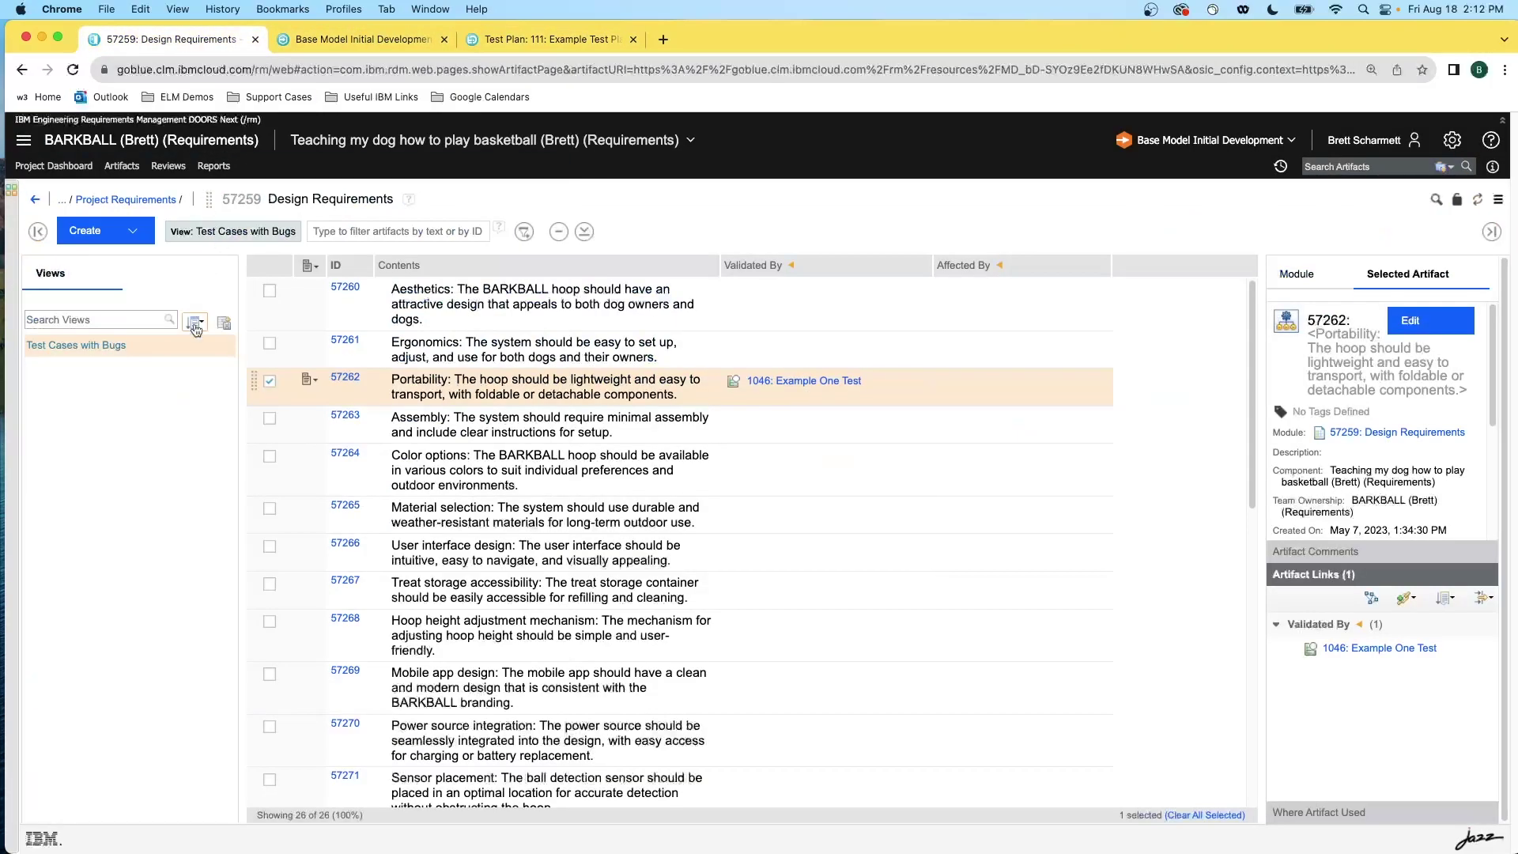
pyautogui.click(220, 346)
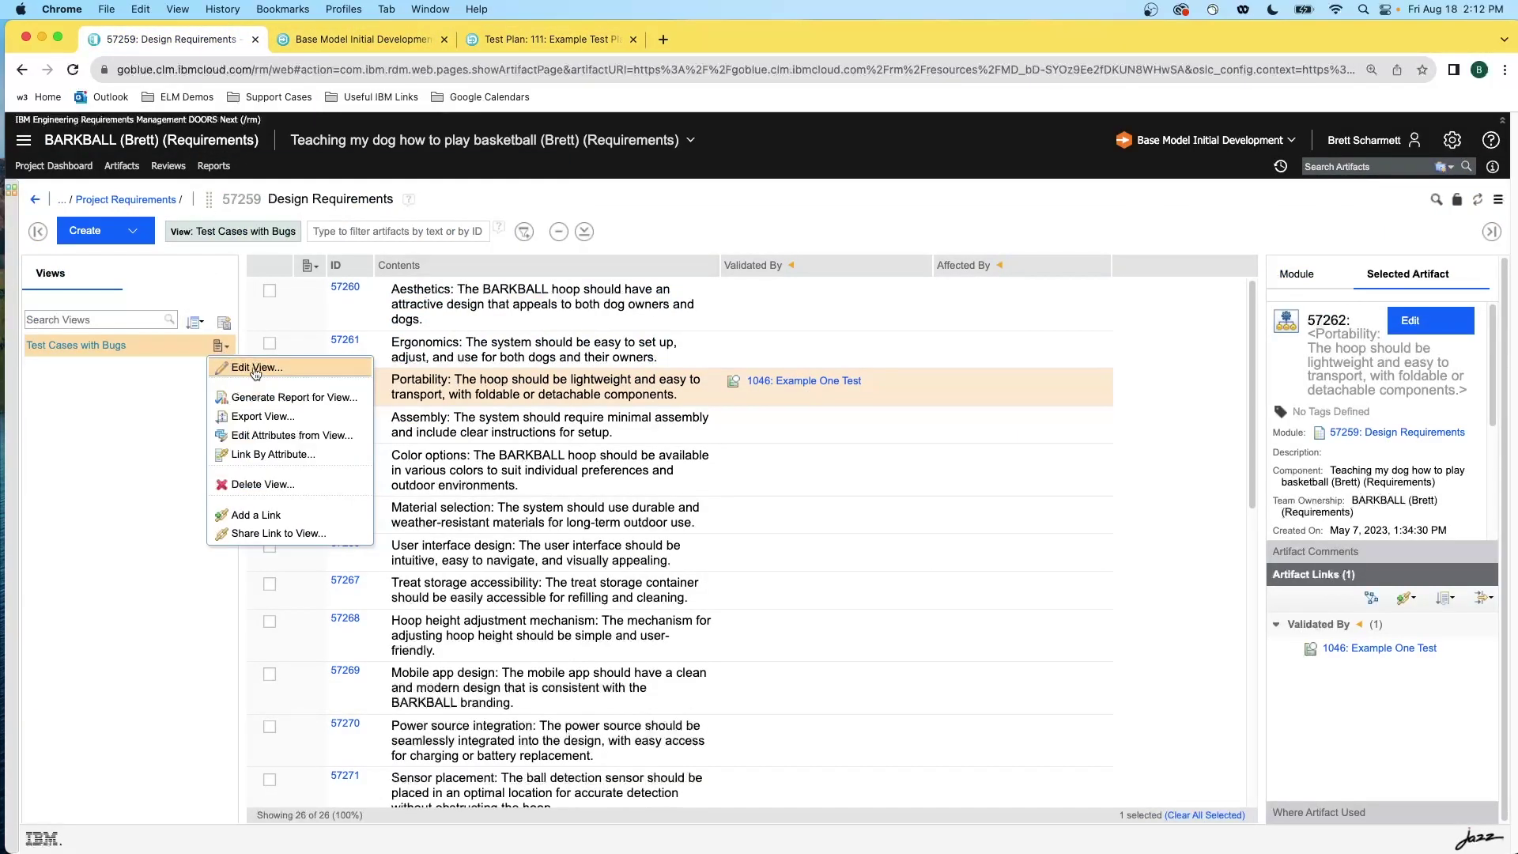
pyautogui.click(256, 369)
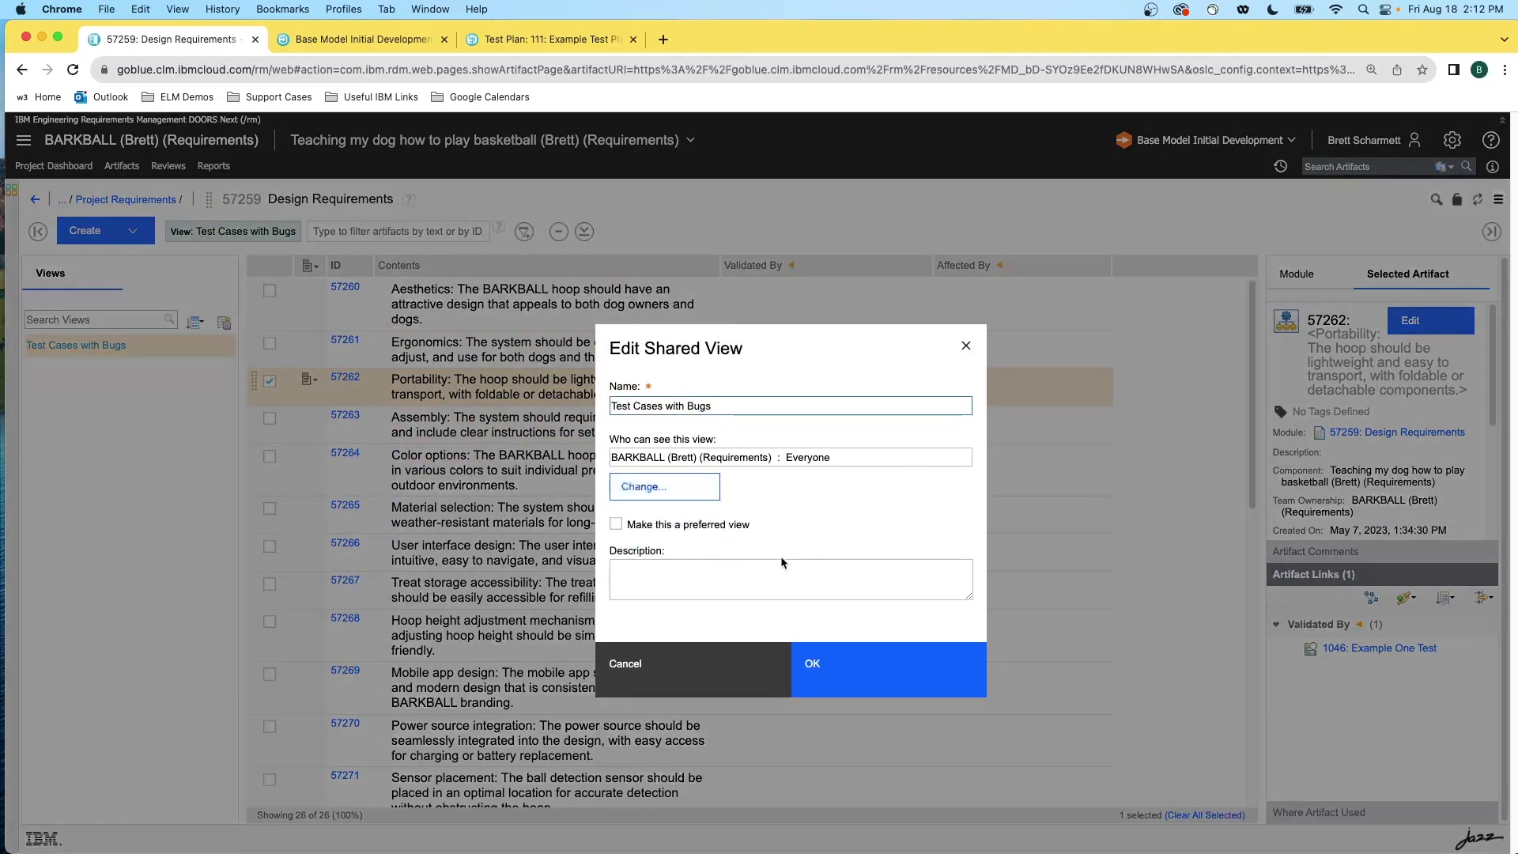
pyautogui.moveTo(854, 458); pyautogui.dragTo(783, 459)
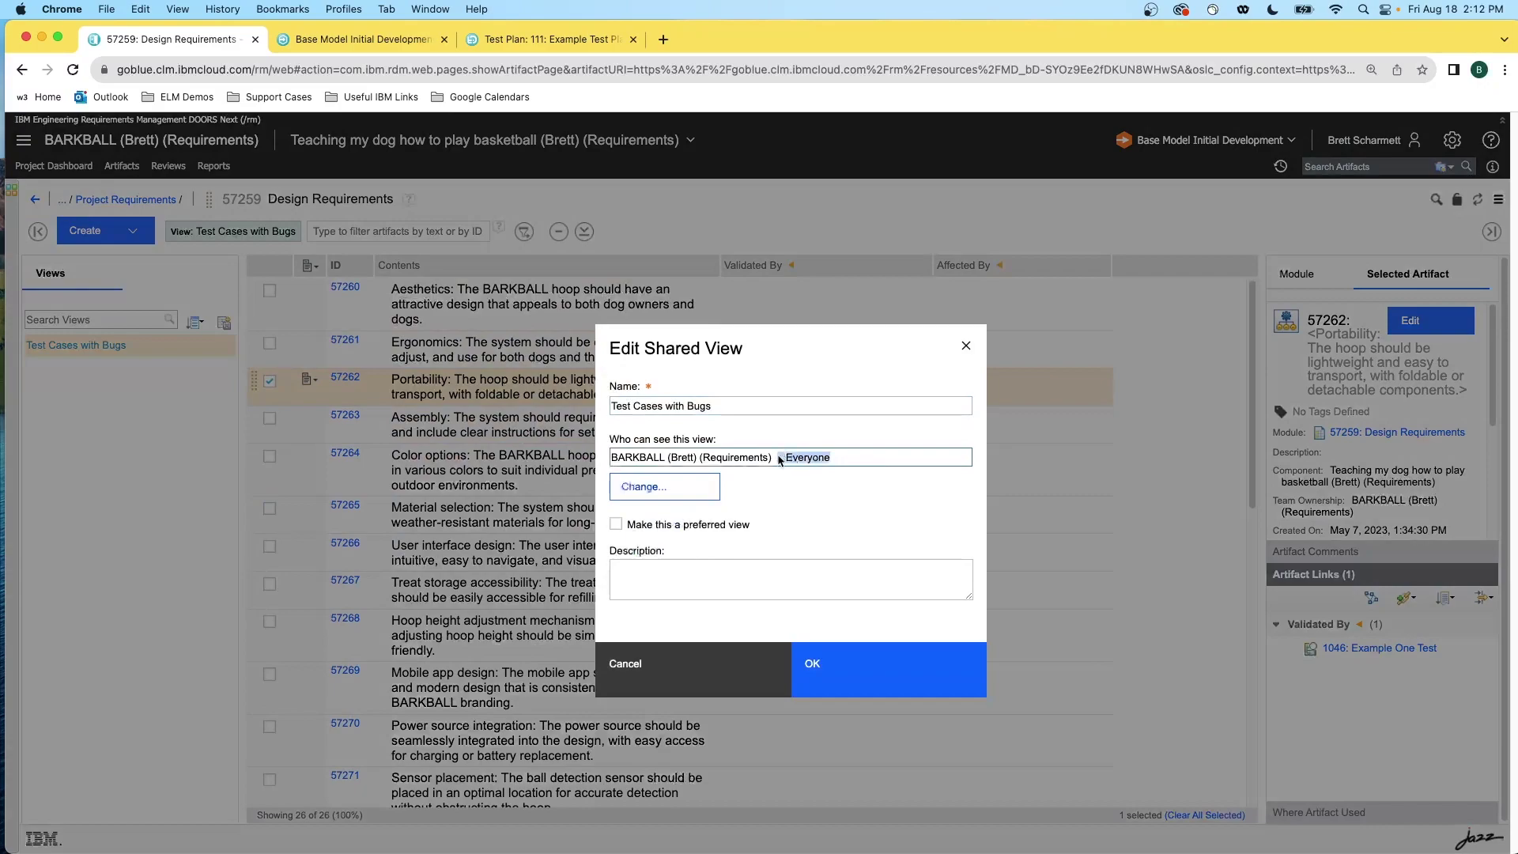
pyautogui.click(638, 502)
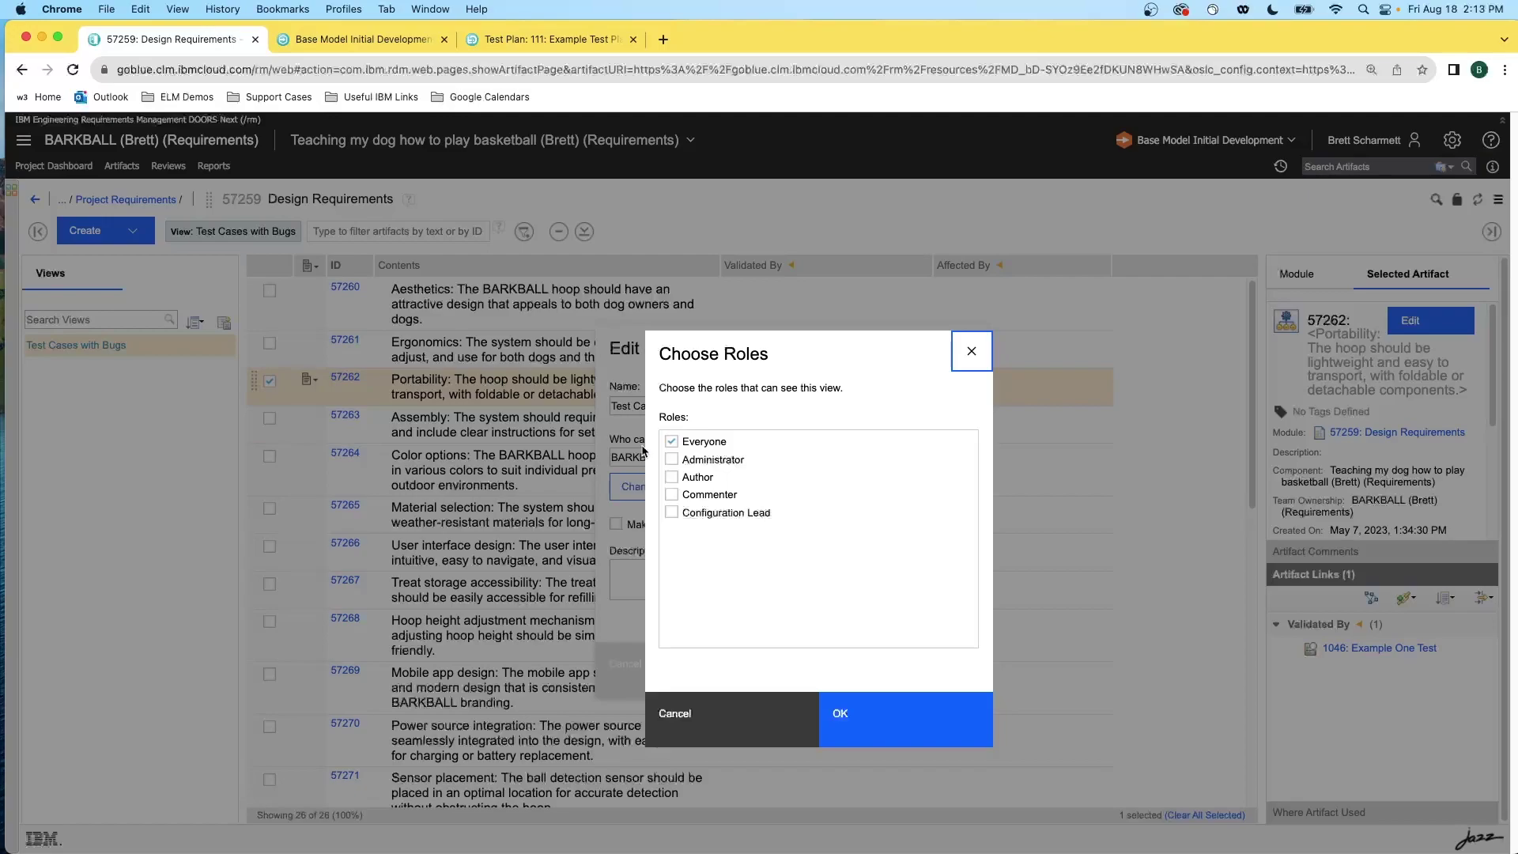
pyautogui.click(846, 726)
pyautogui.click(696, 680)
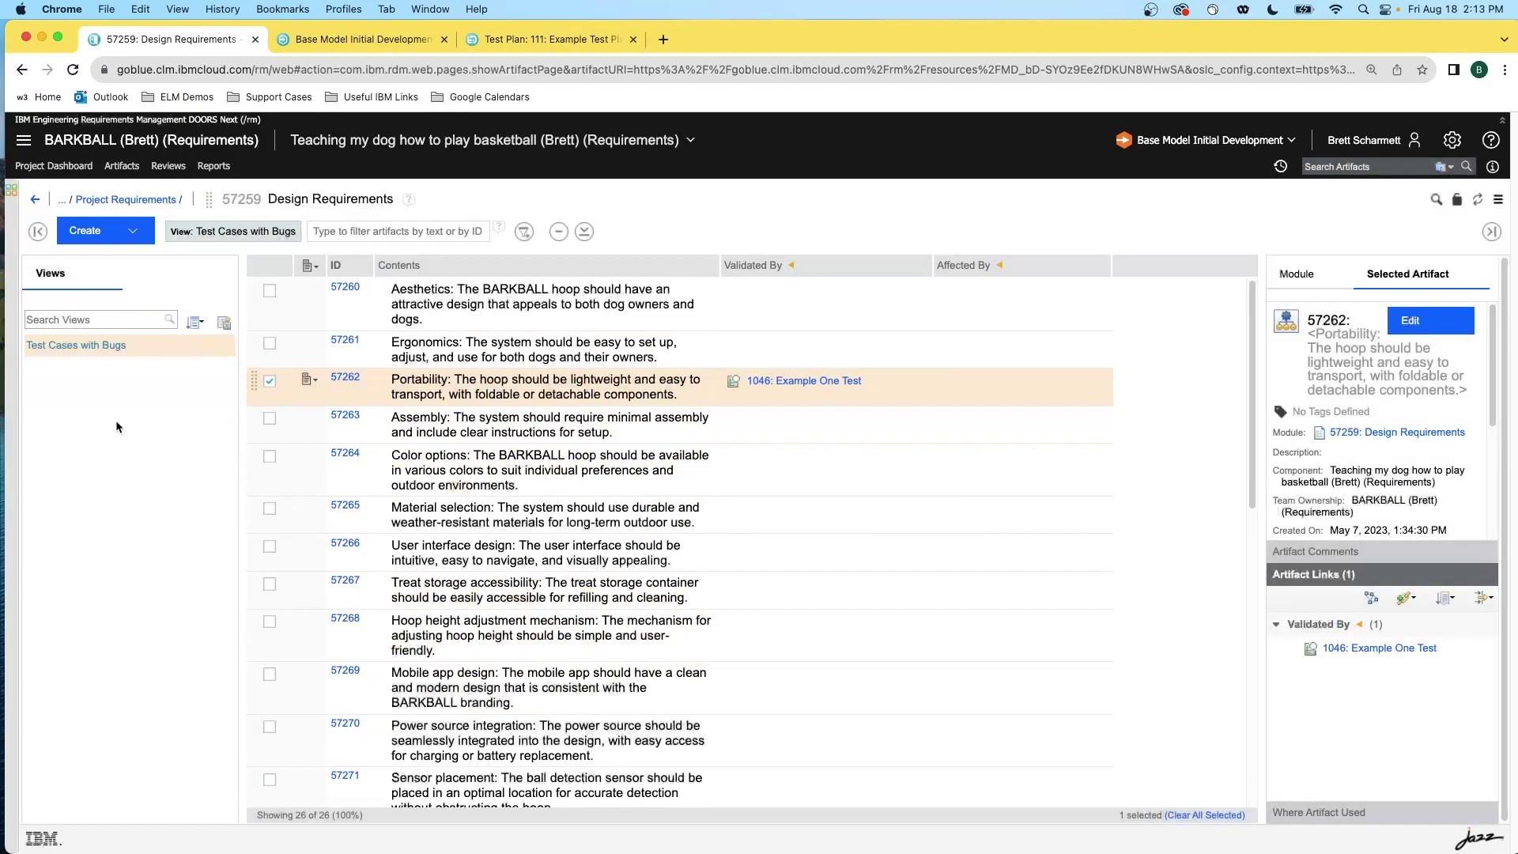
# Return to the test plan, link the selected Test Cases with Bugs view, and save the plan.
pyautogui.click(519, 41)
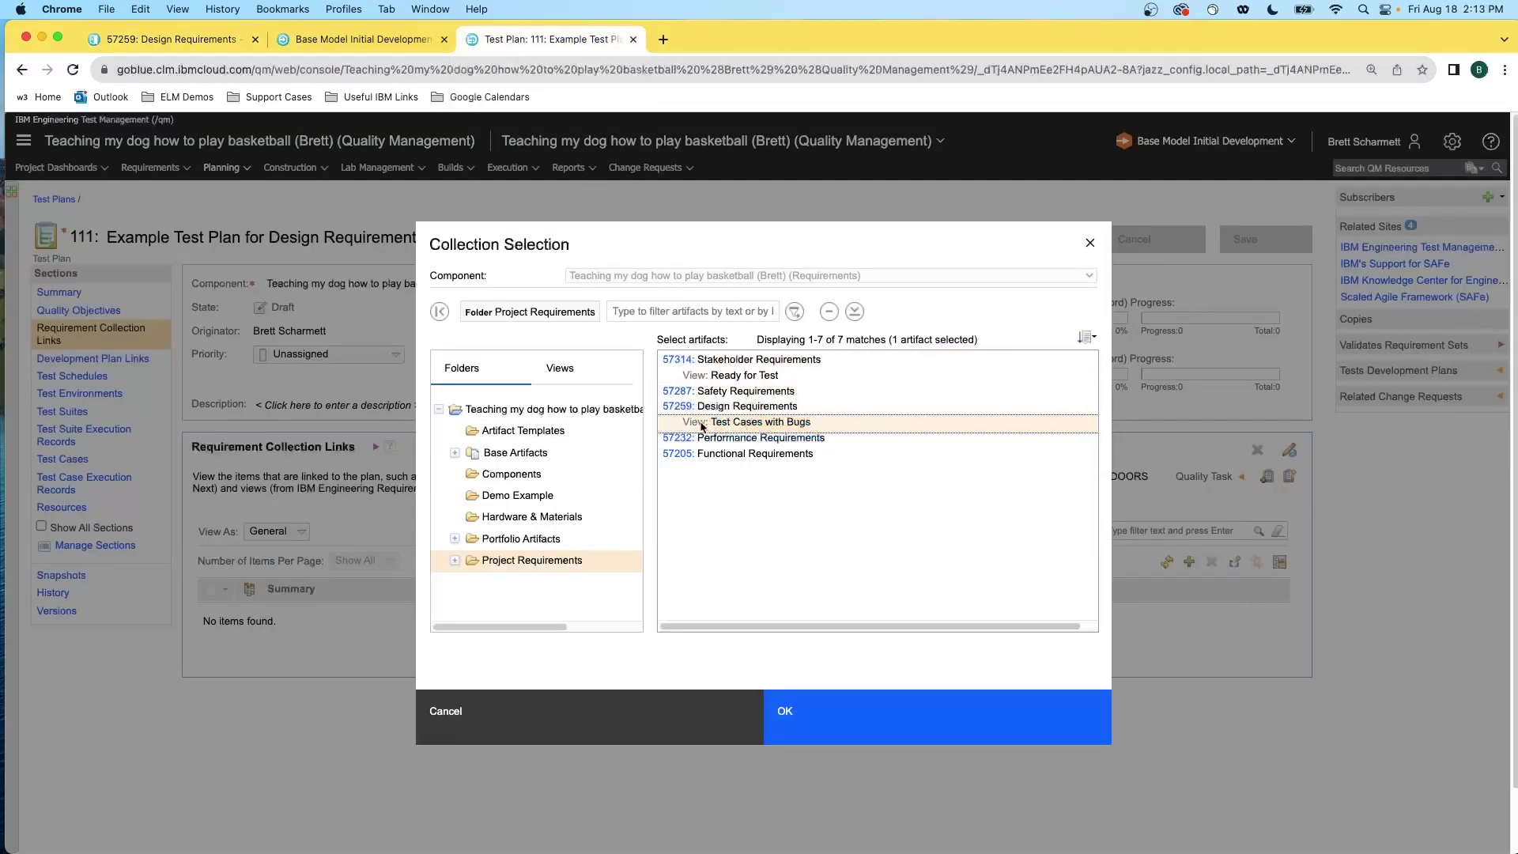
pyautogui.click(844, 718)
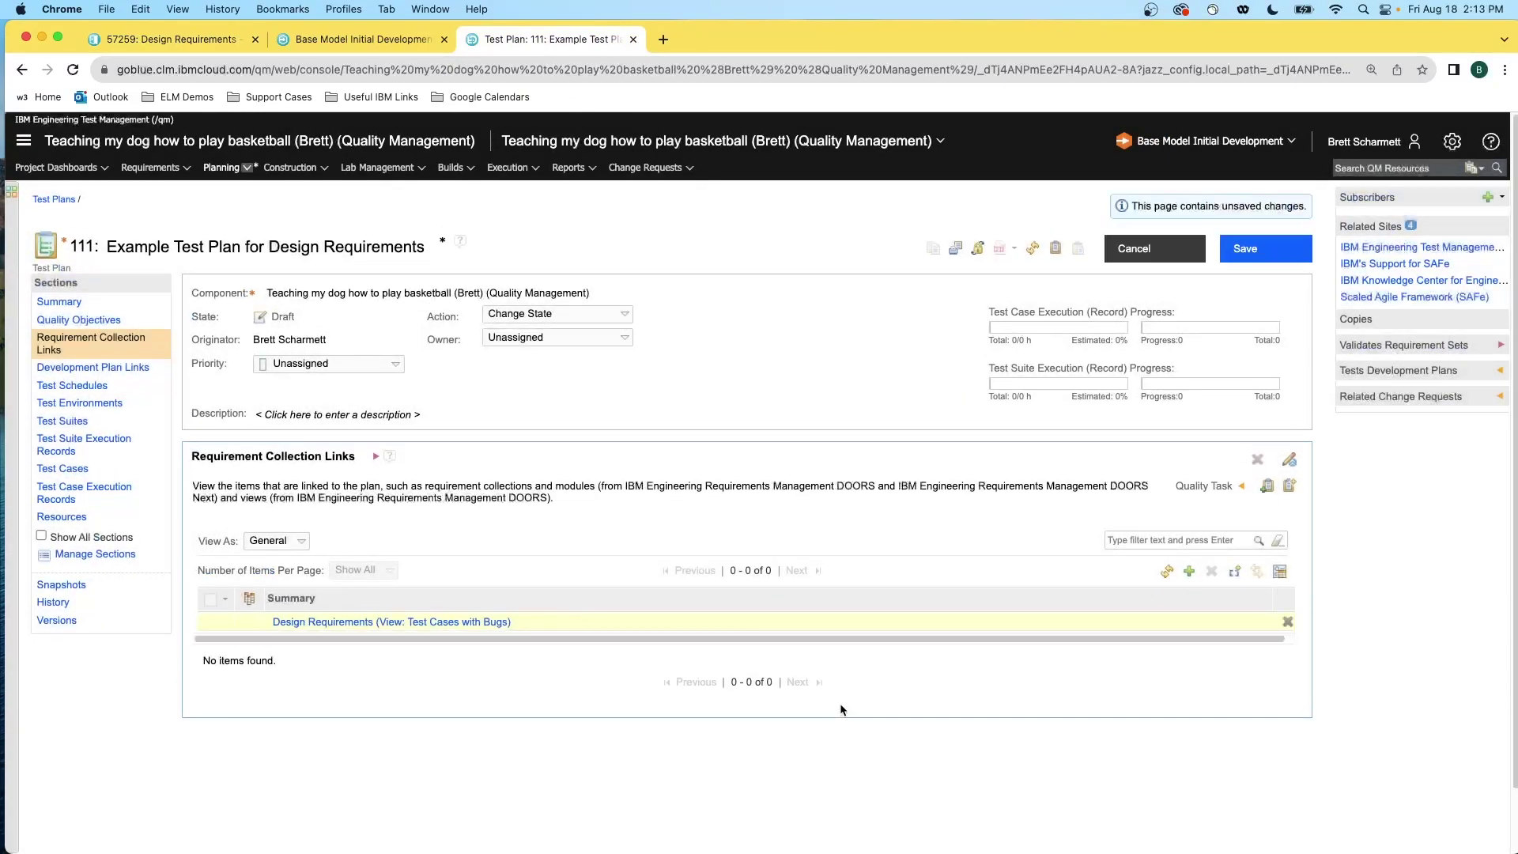
pyautogui.click(1246, 250)
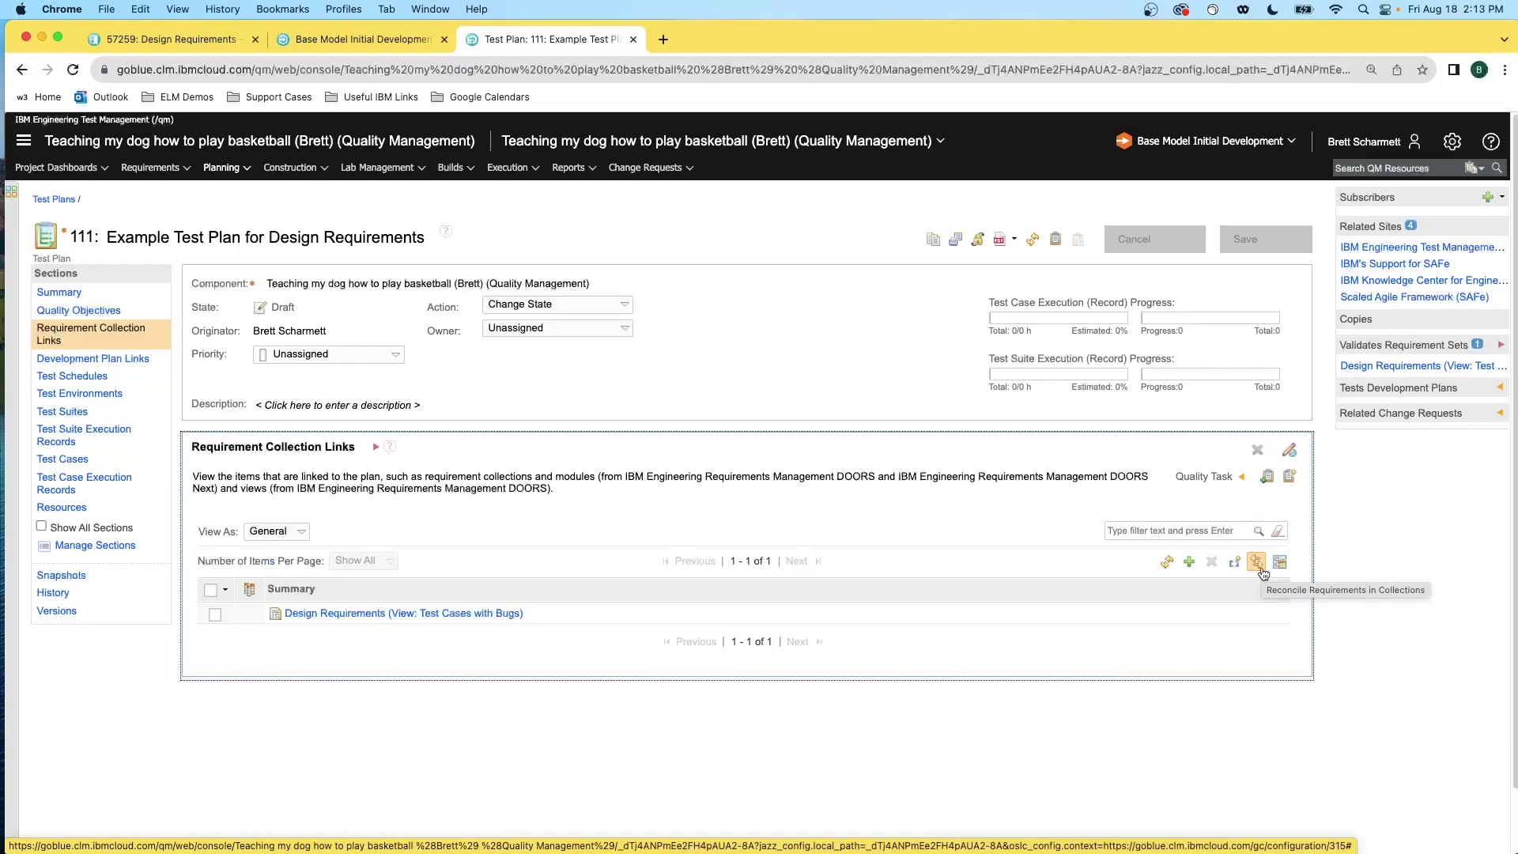
# Start reconciling the requirements in the test plan's linked requirement collection.
pyautogui.click(1260, 567)
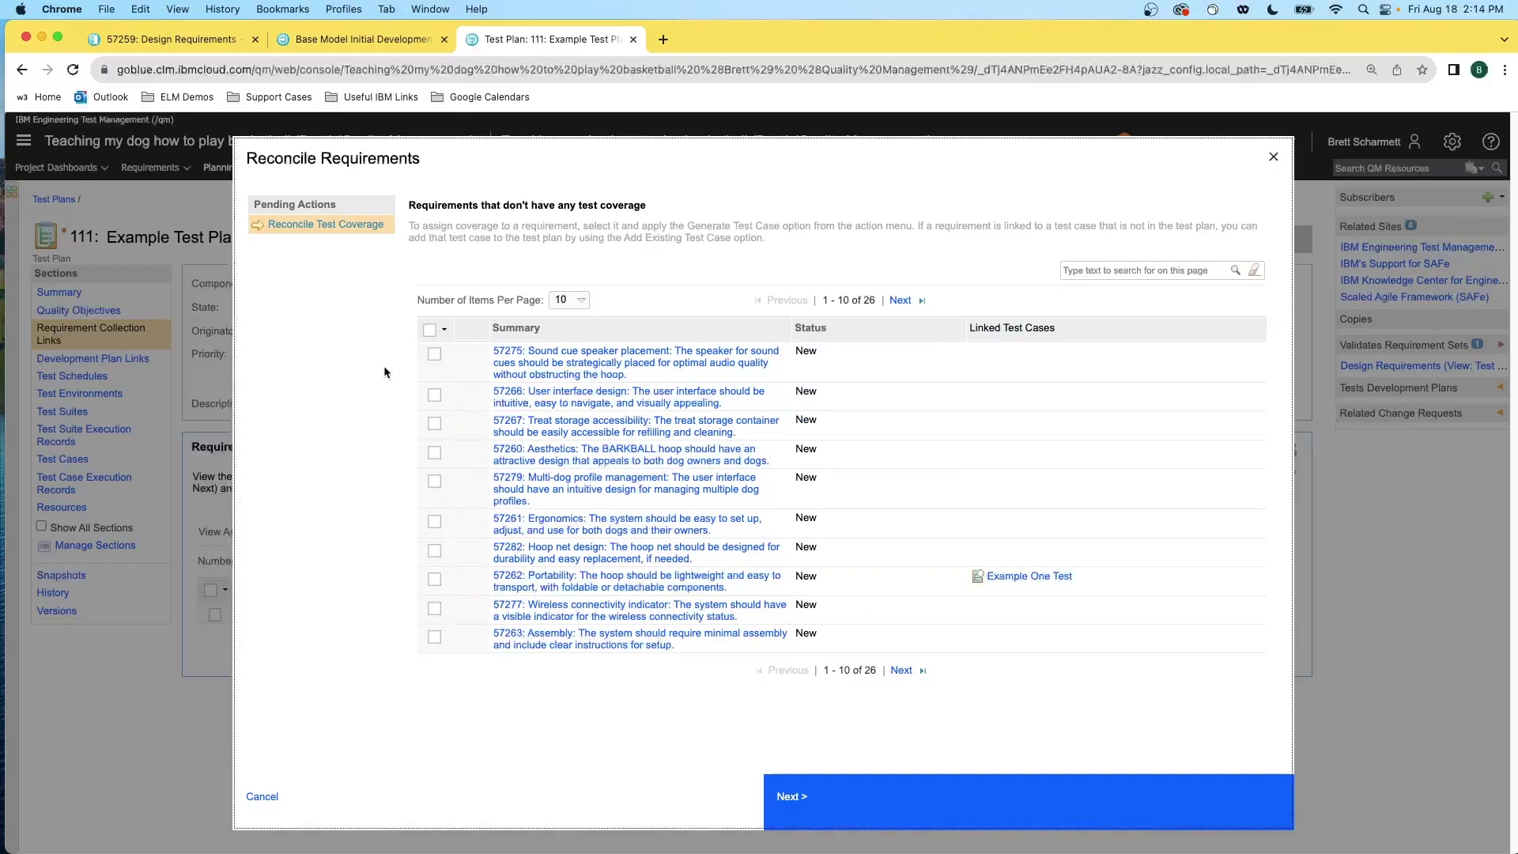
pyautogui.click(444, 330)
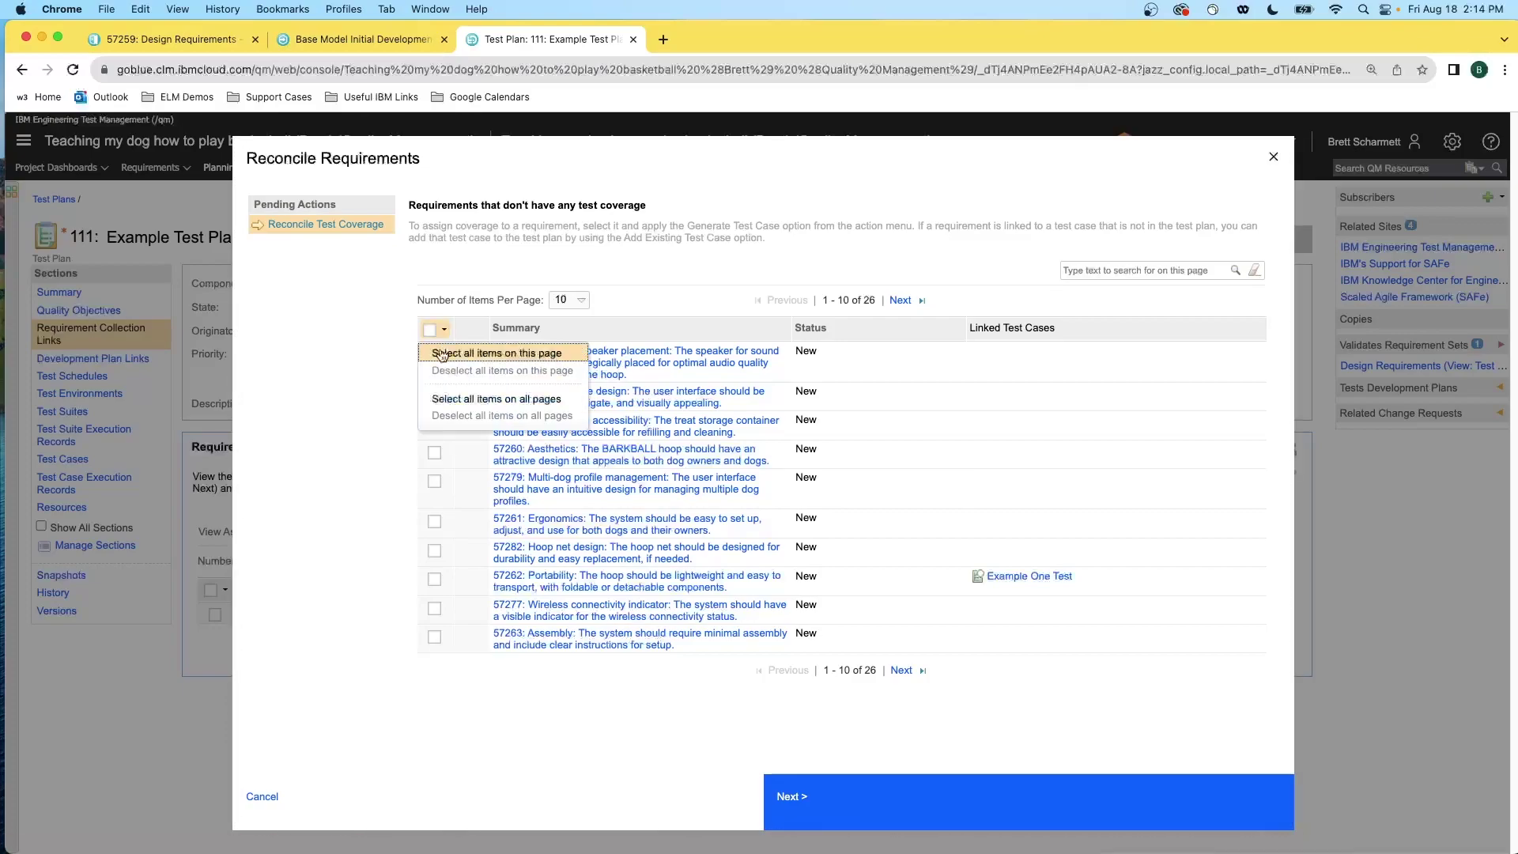
pyautogui.click(442, 353)
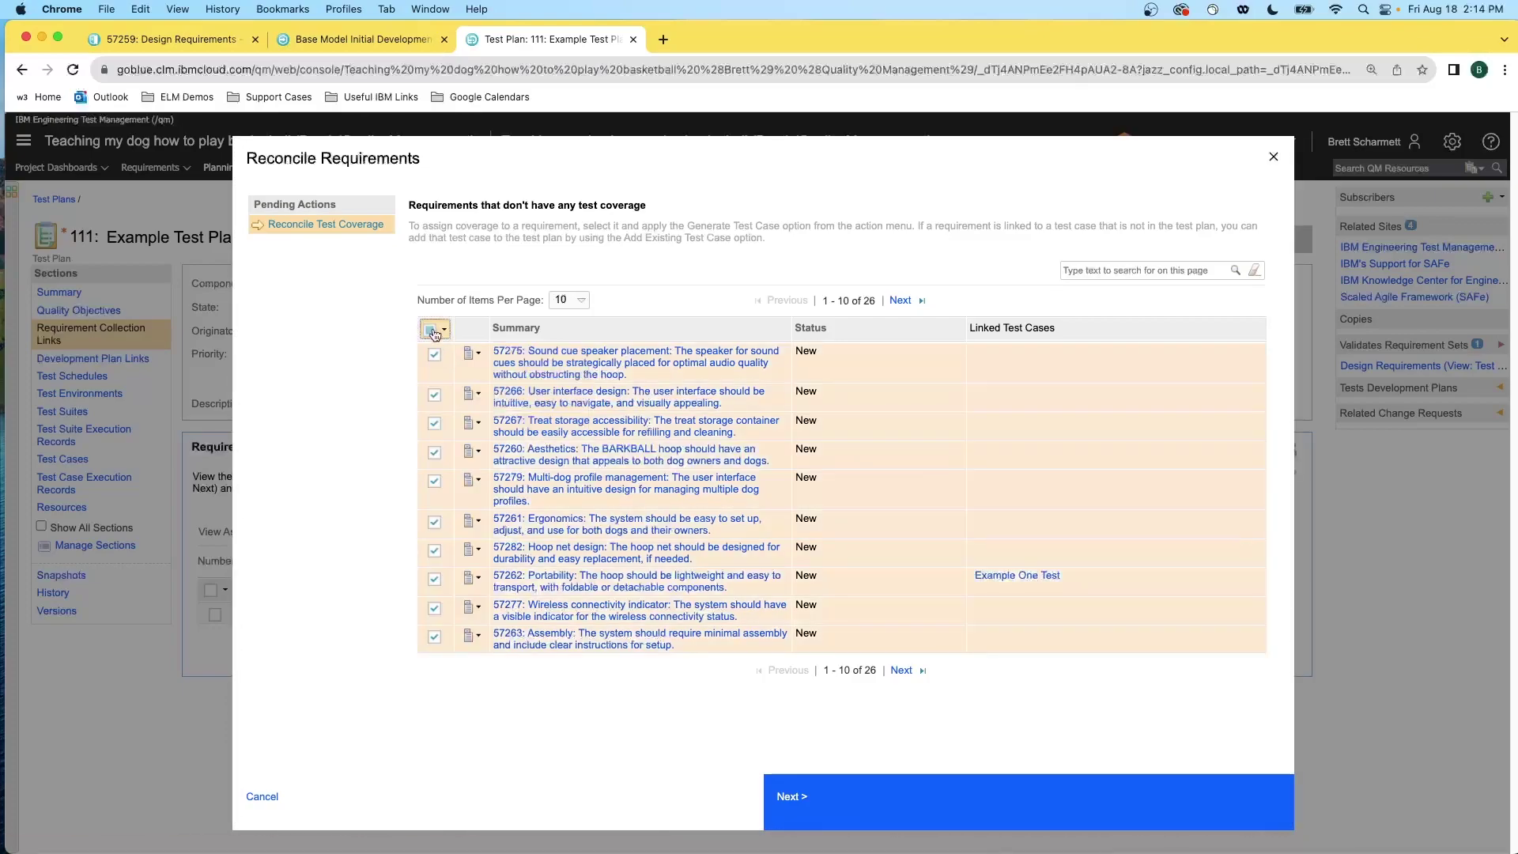
pyautogui.click(442, 329)
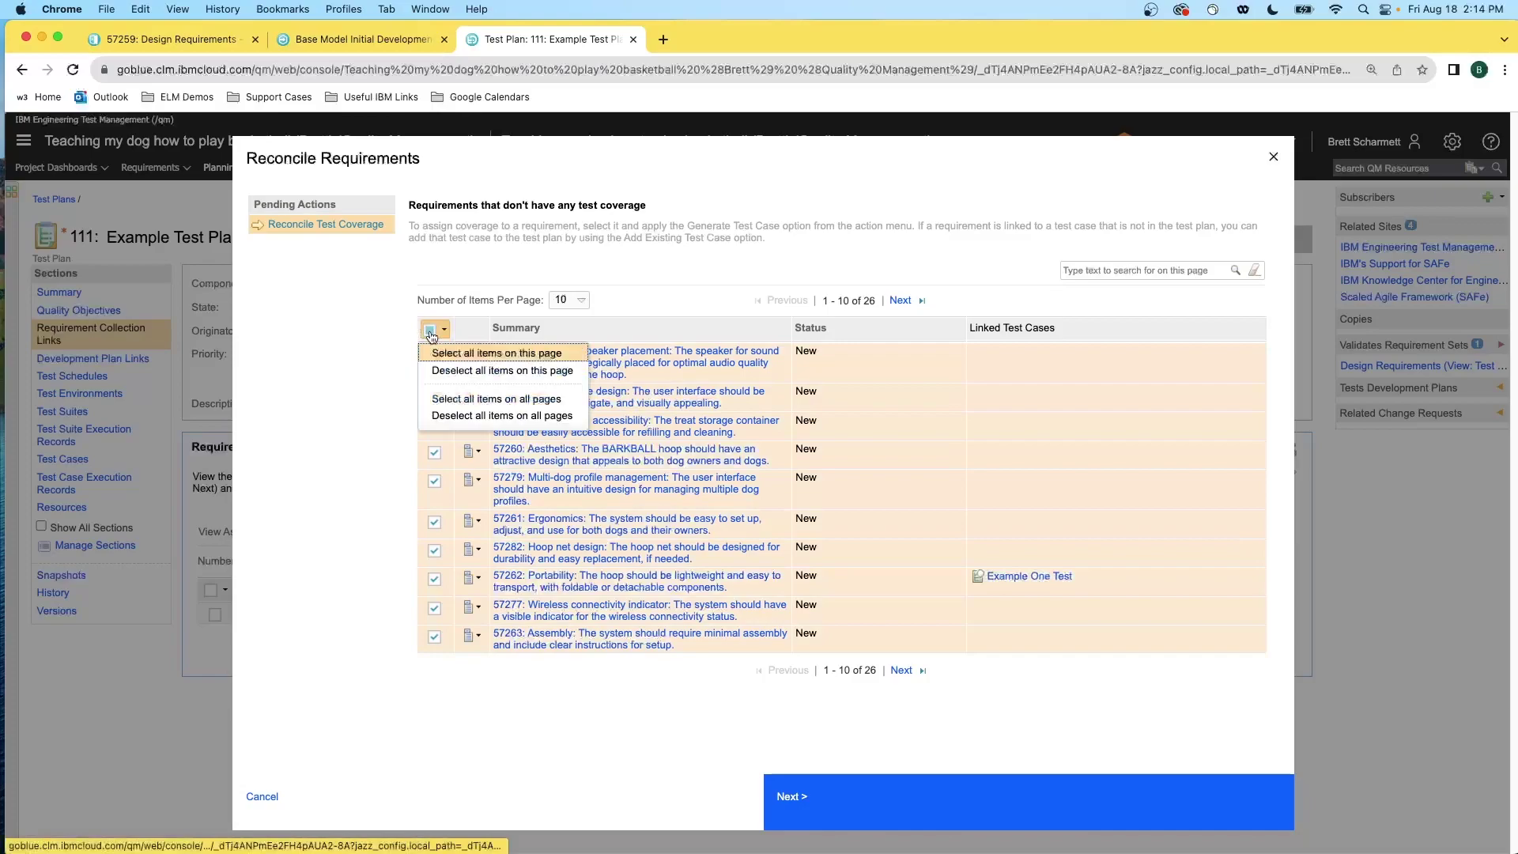
pyautogui.click(447, 372)
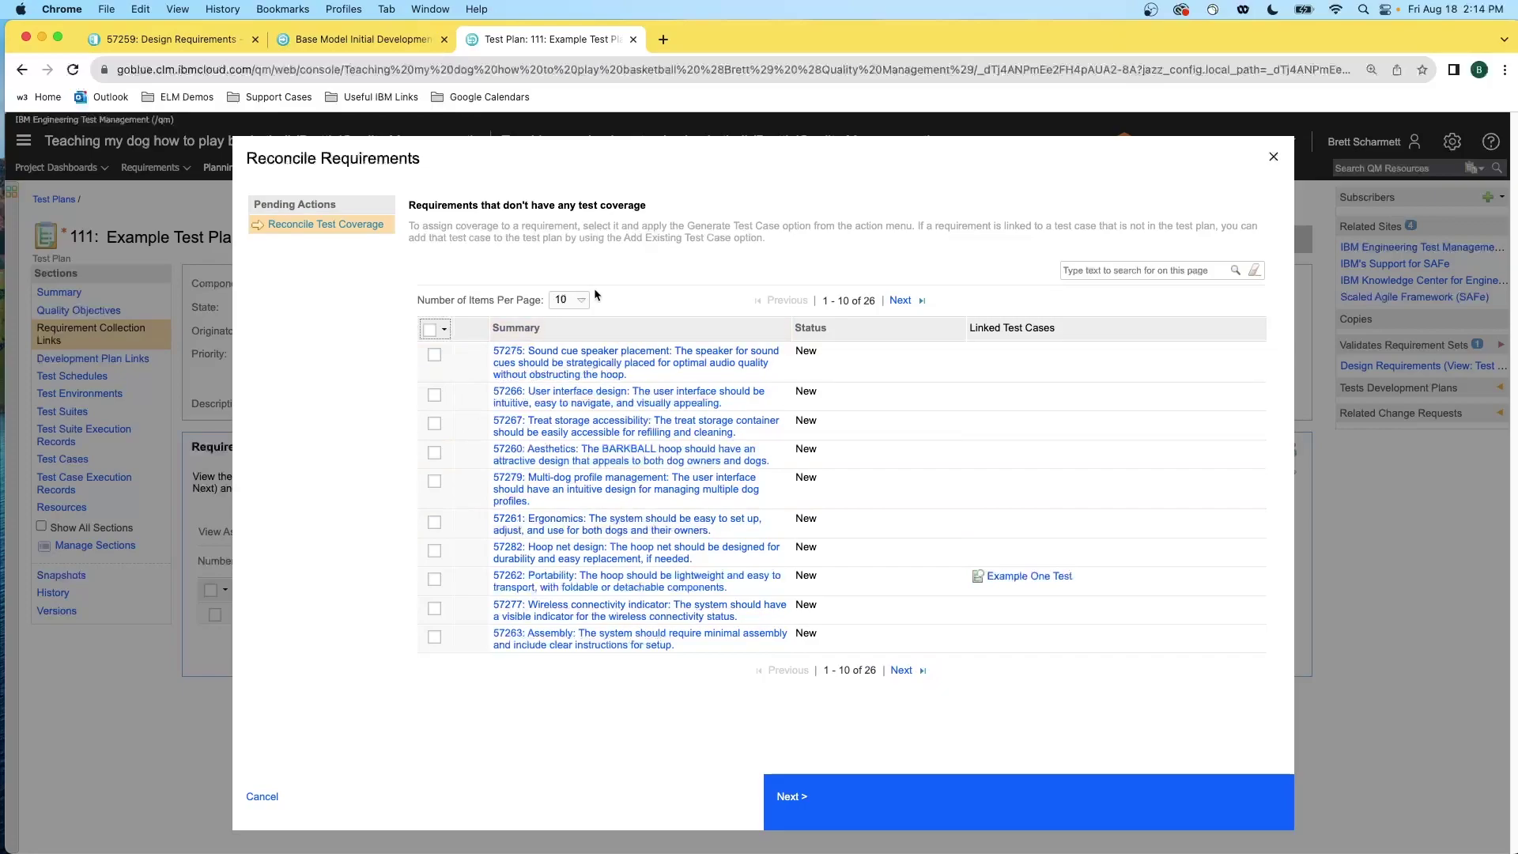
# Show all uncovered requirements in one list and select every one except 57262 Portability.
pyautogui.click(581, 300)
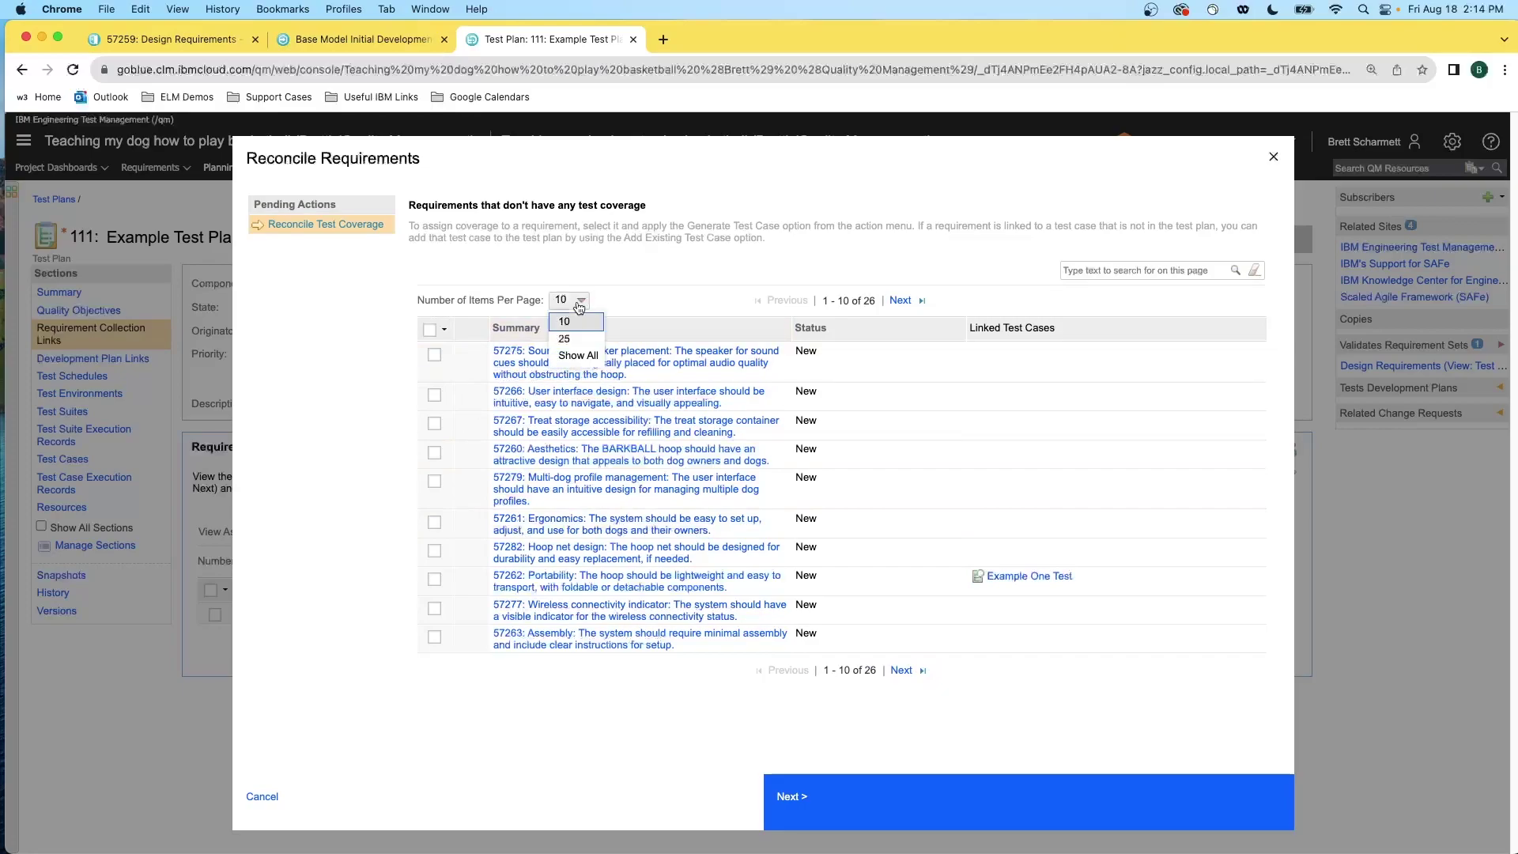
pyautogui.click(577, 355)
pyautogui.click(437, 309)
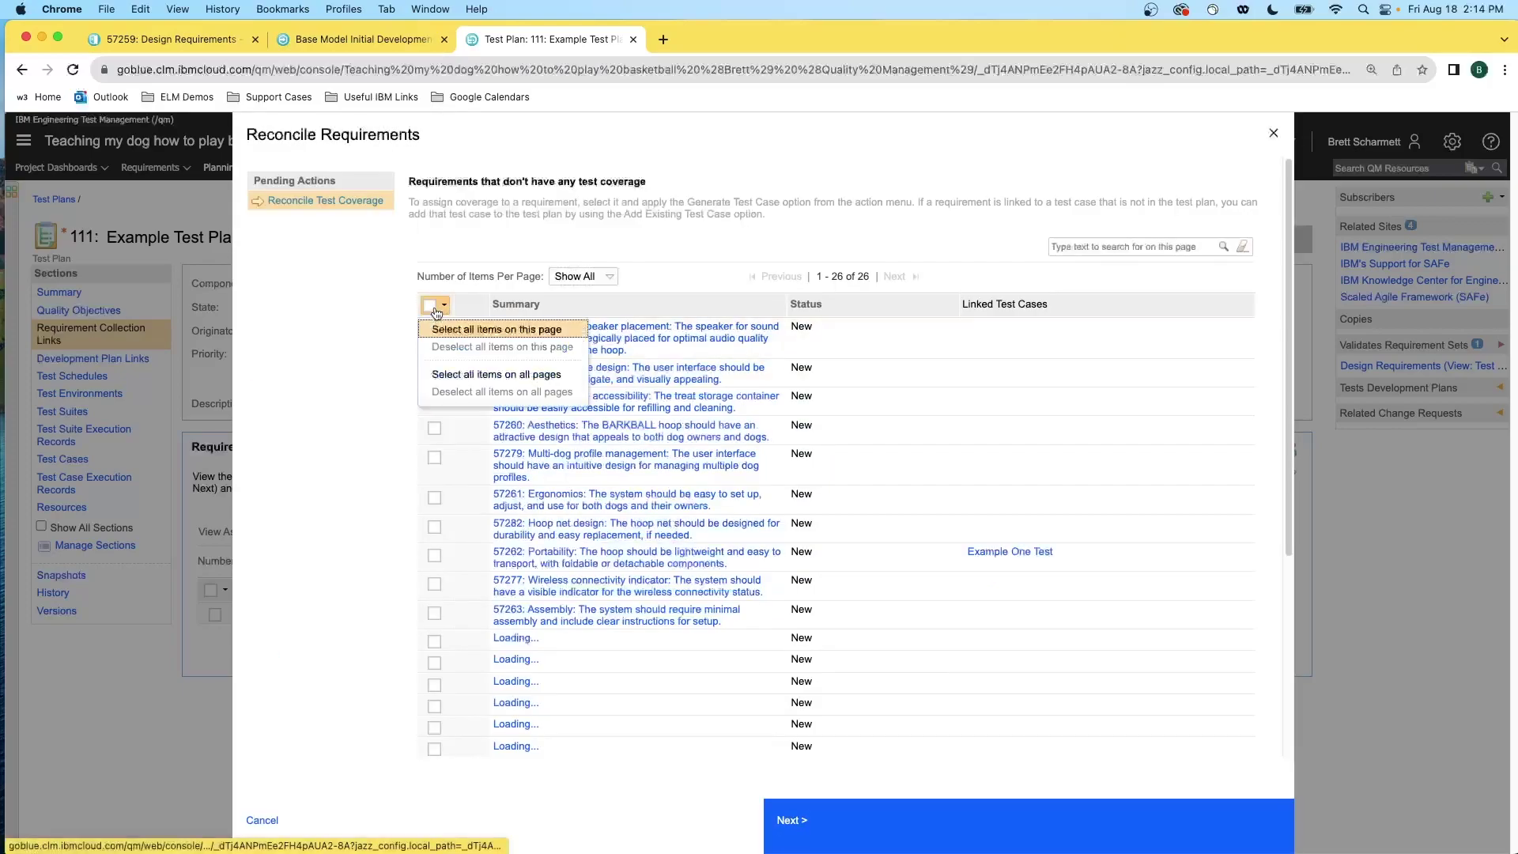
pyautogui.click(470, 328)
pyautogui.scroll(-4, 538, 363)
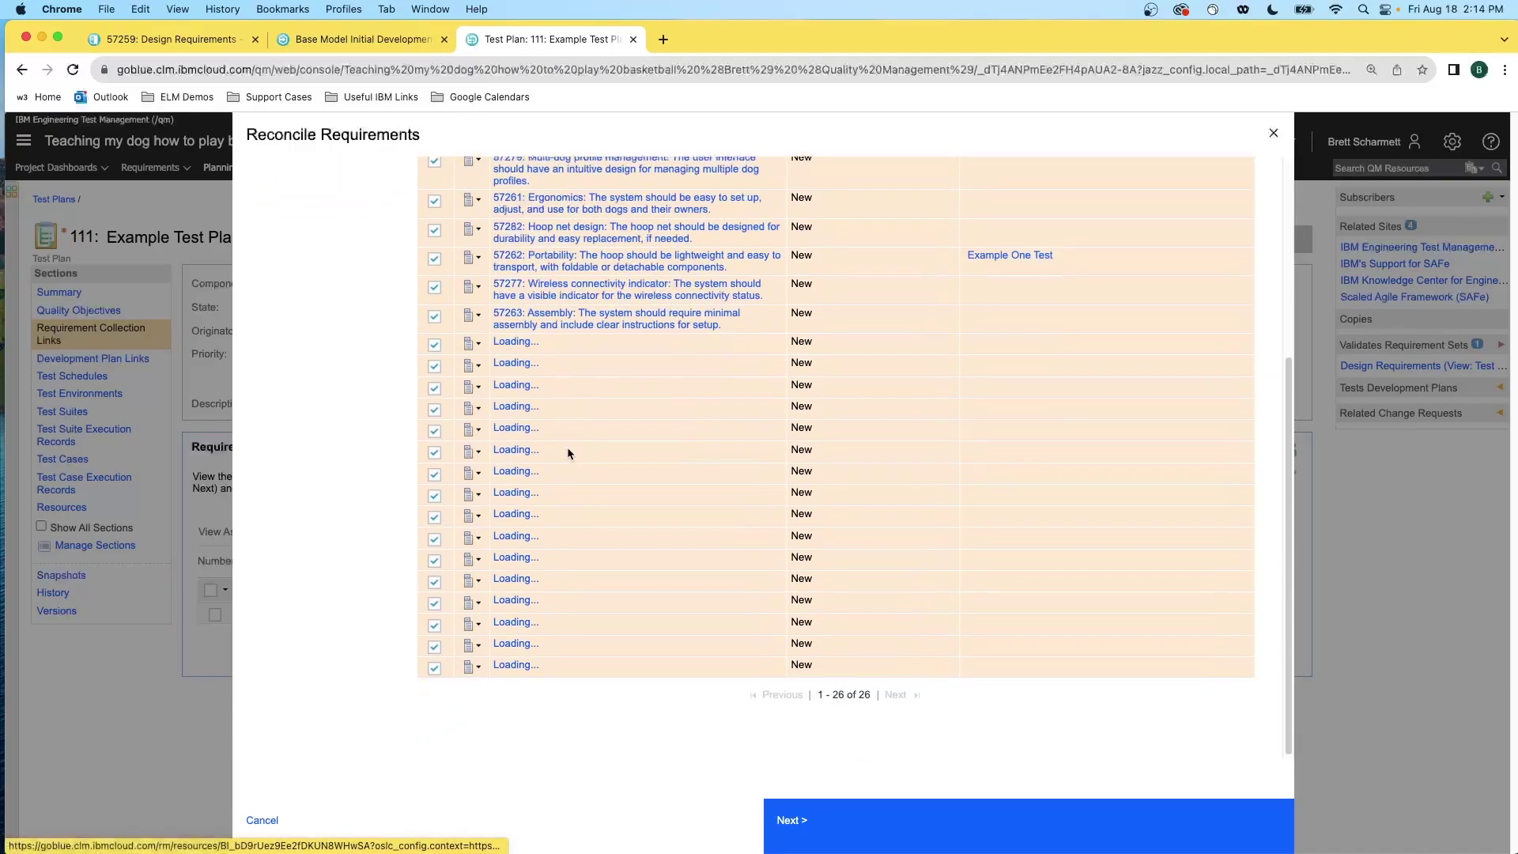
pyautogui.scroll(2, 509, 461)
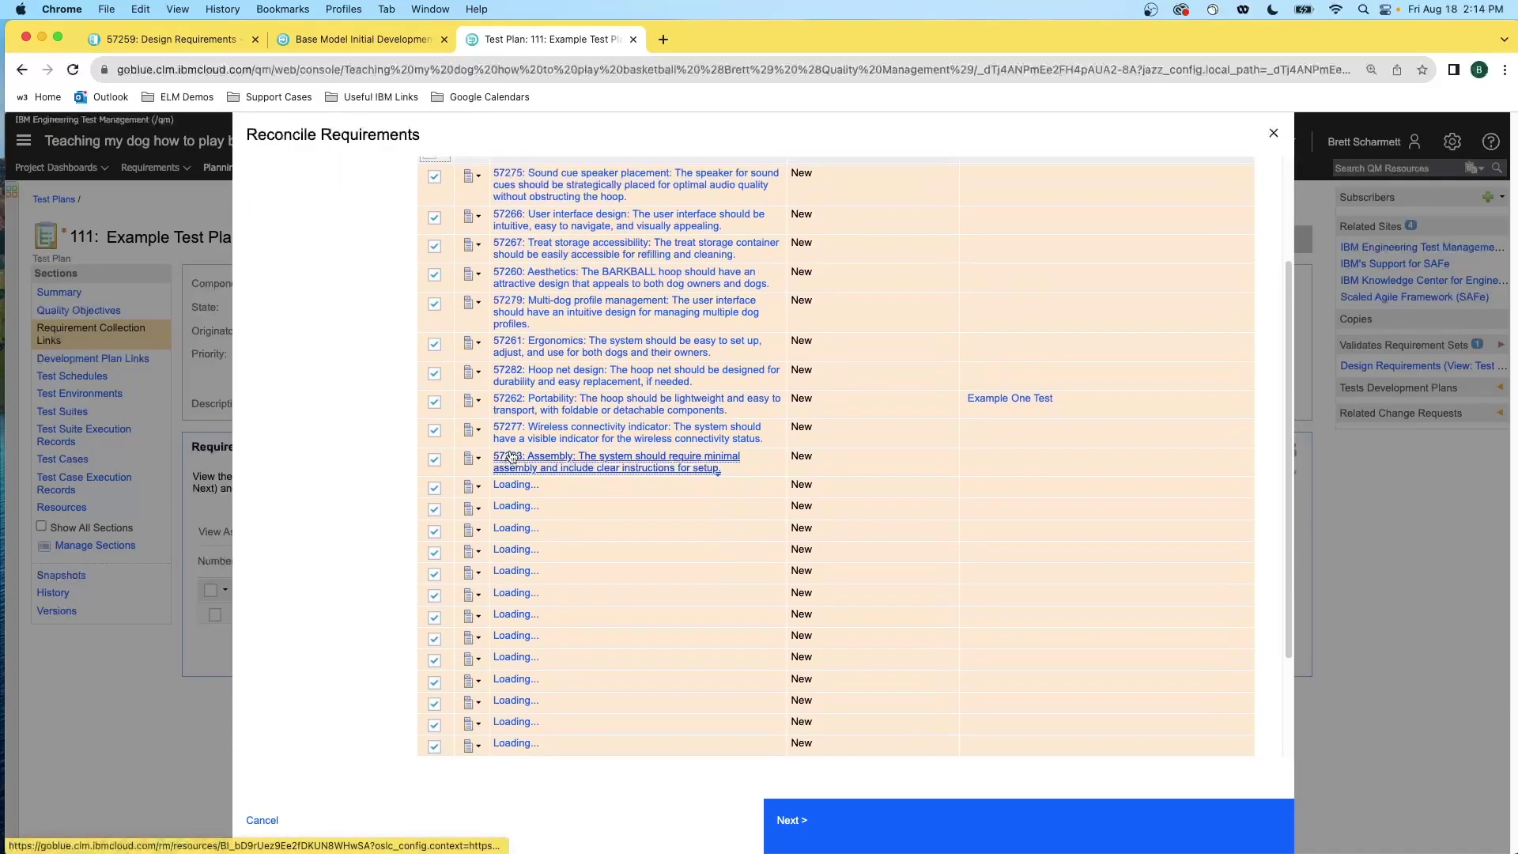
pyautogui.scroll(2, 510, 461)
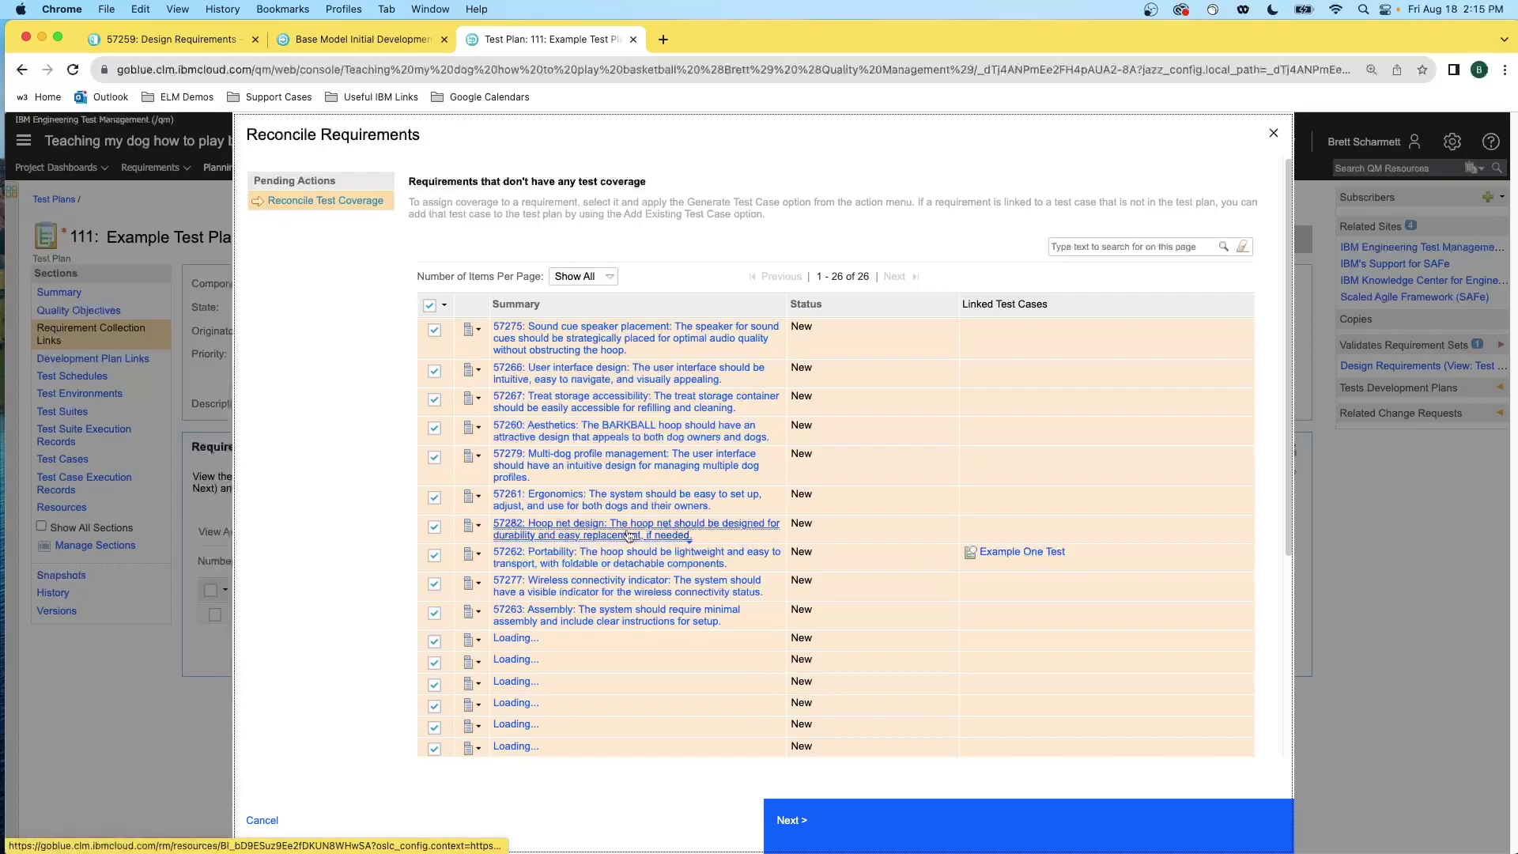
pyautogui.click(434, 556)
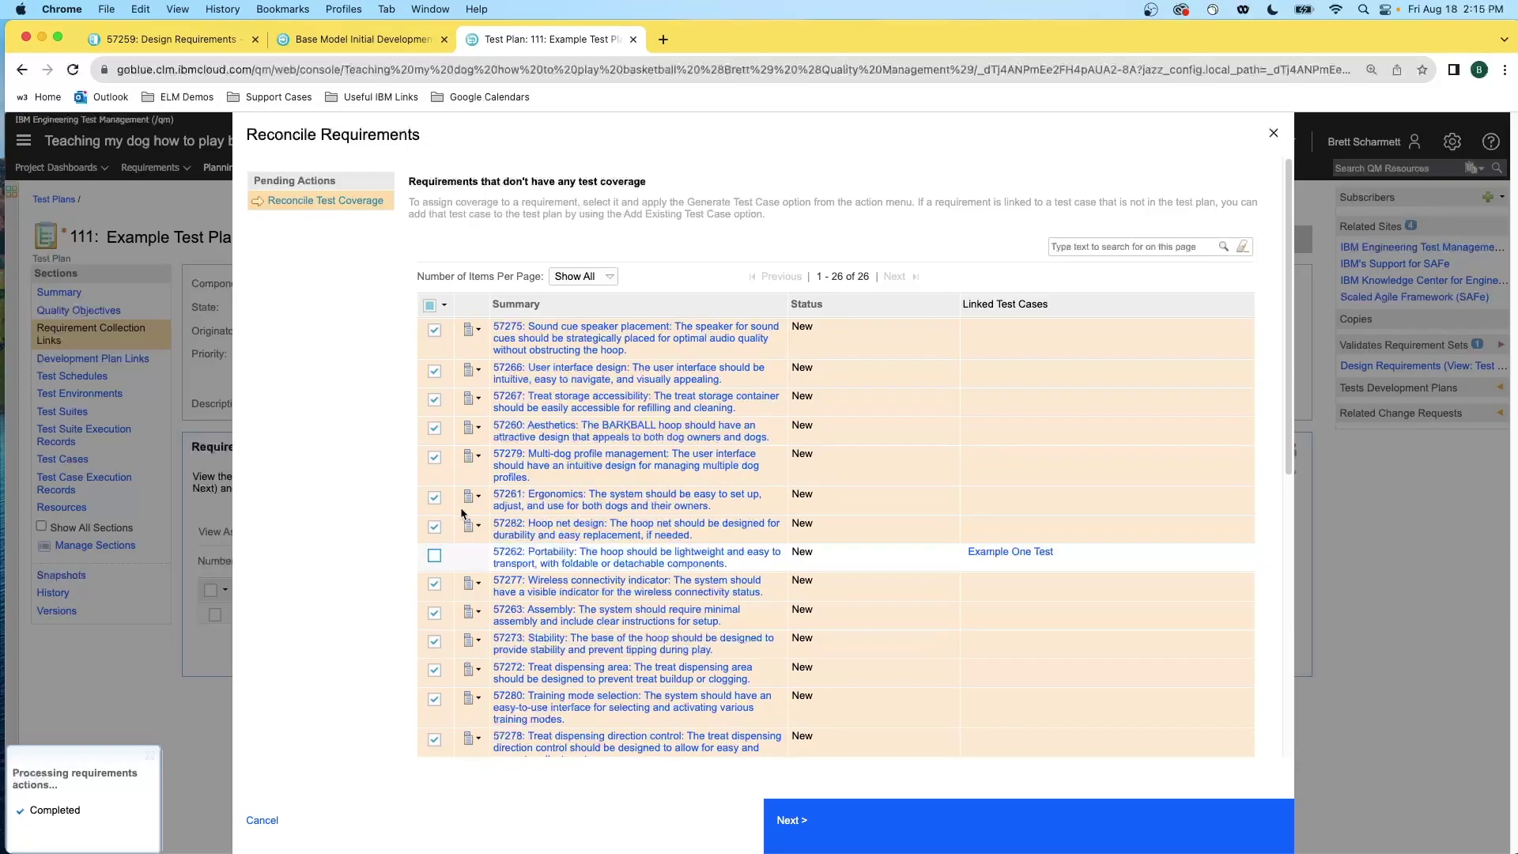
# Start generating 25 test cases for the selected requirements and assign the plan's originator as their owner.
pyautogui.click(478, 433)
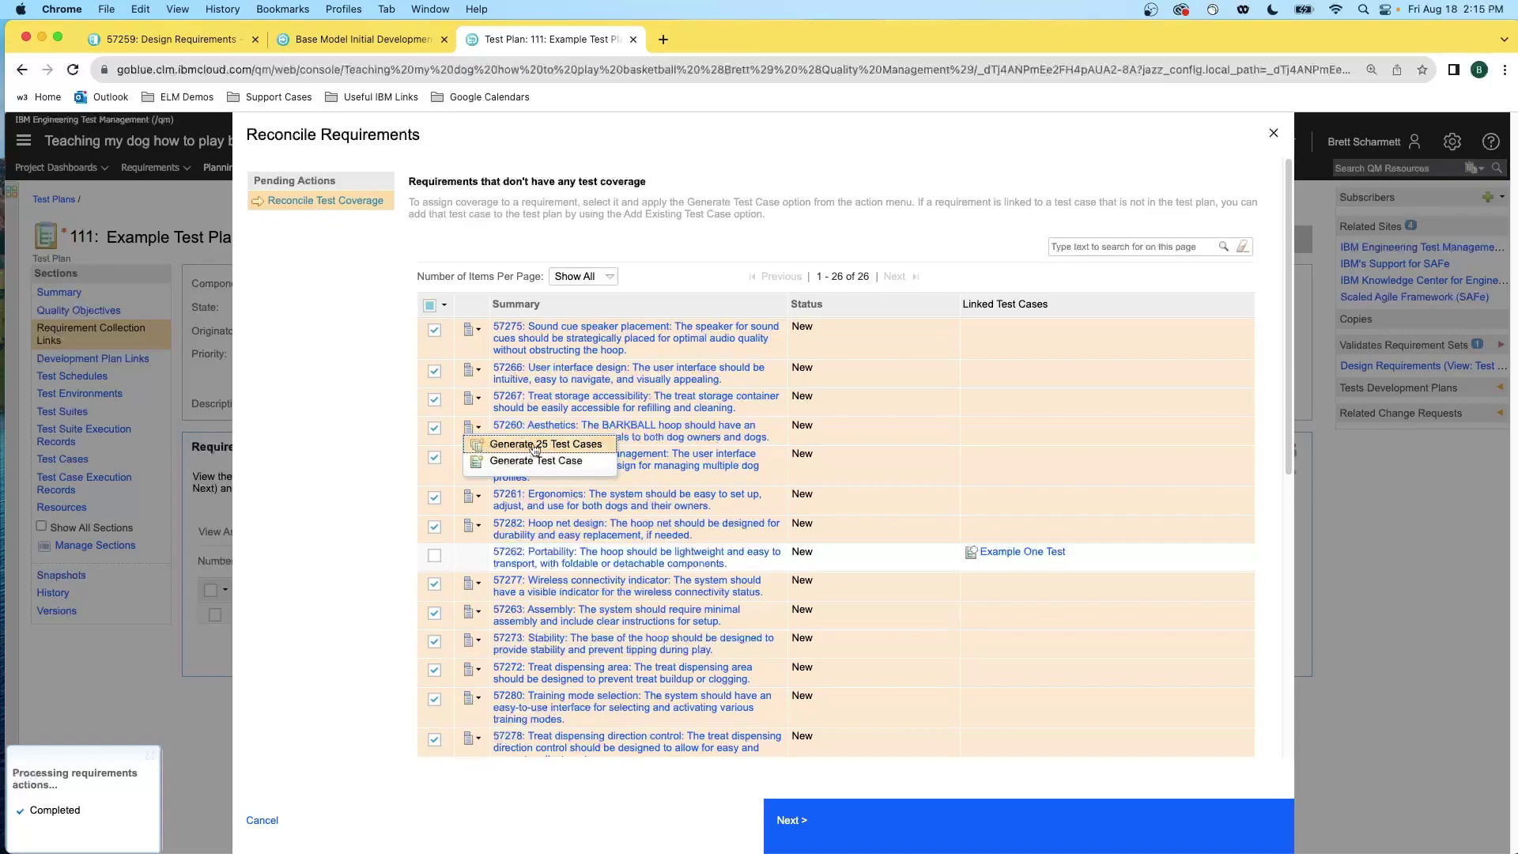
pyautogui.click(574, 445)
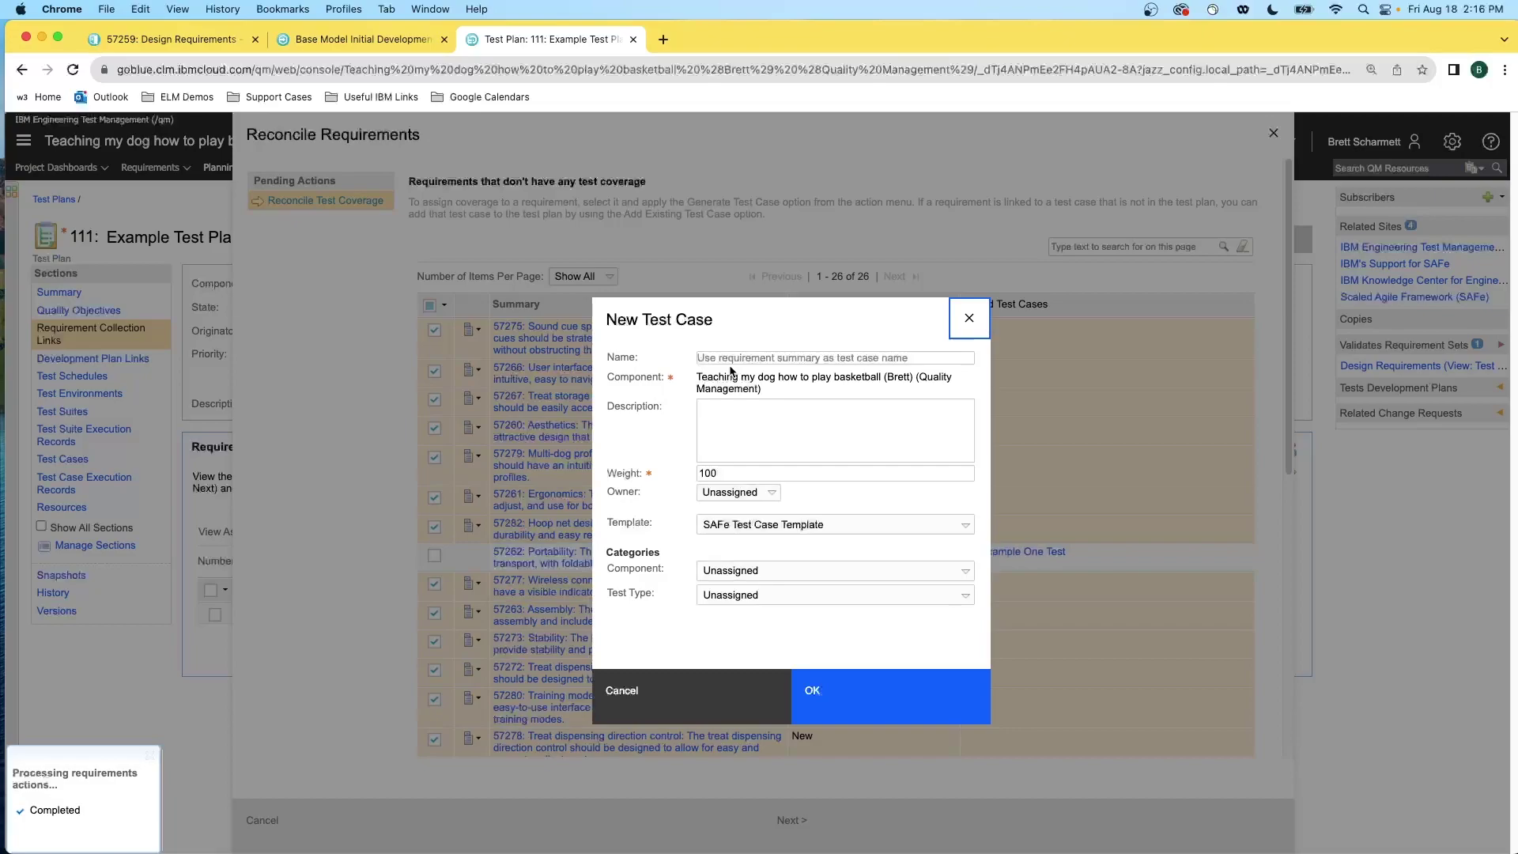
pyautogui.click(766, 489)
pyautogui.click(751, 538)
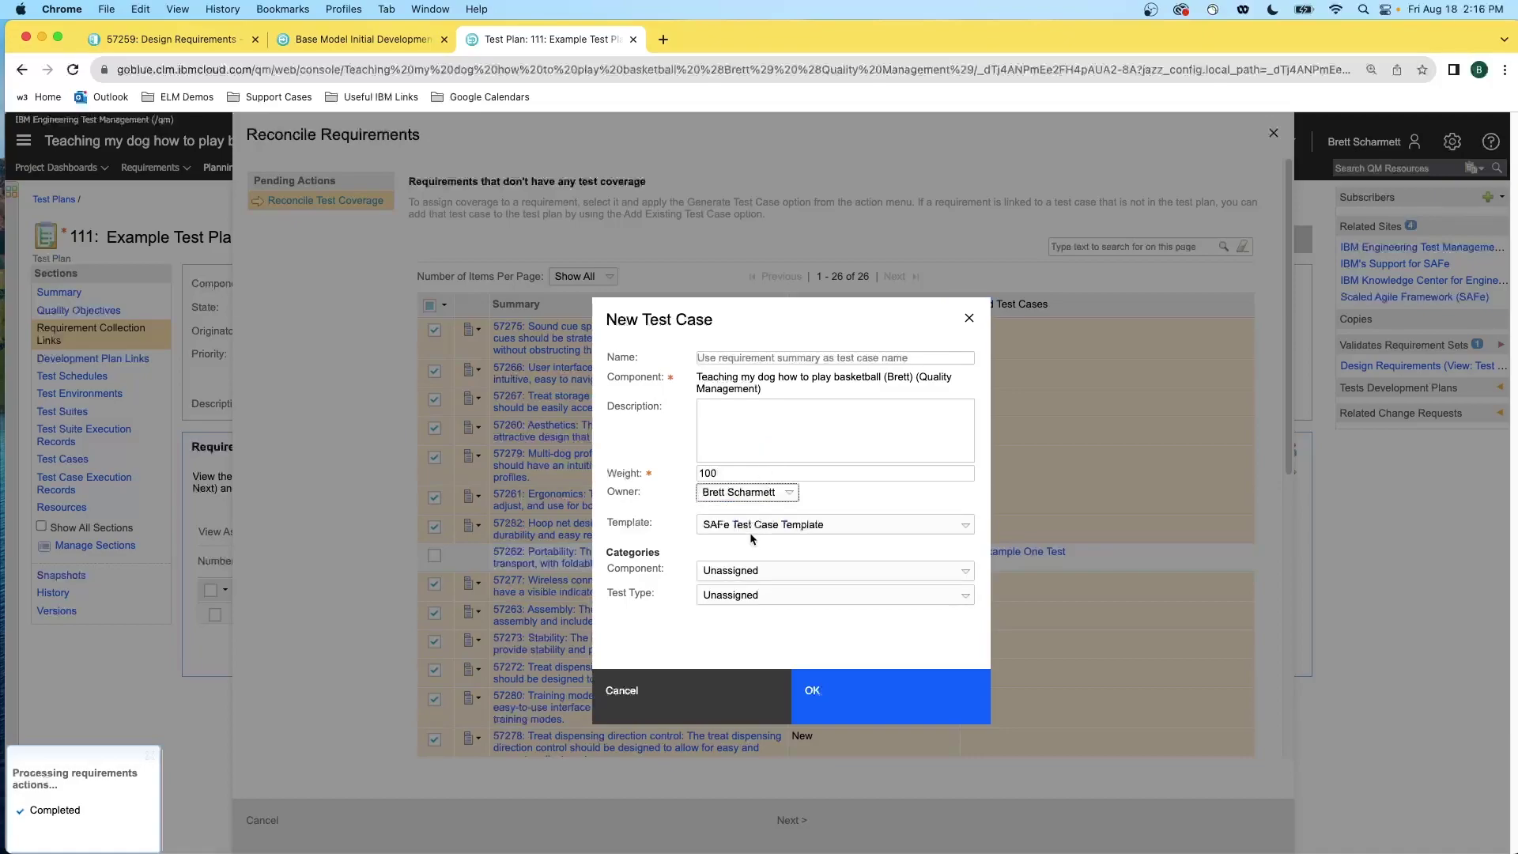
# Look over the available templates and component categories for the new test cases.
pyautogui.click(781, 525)
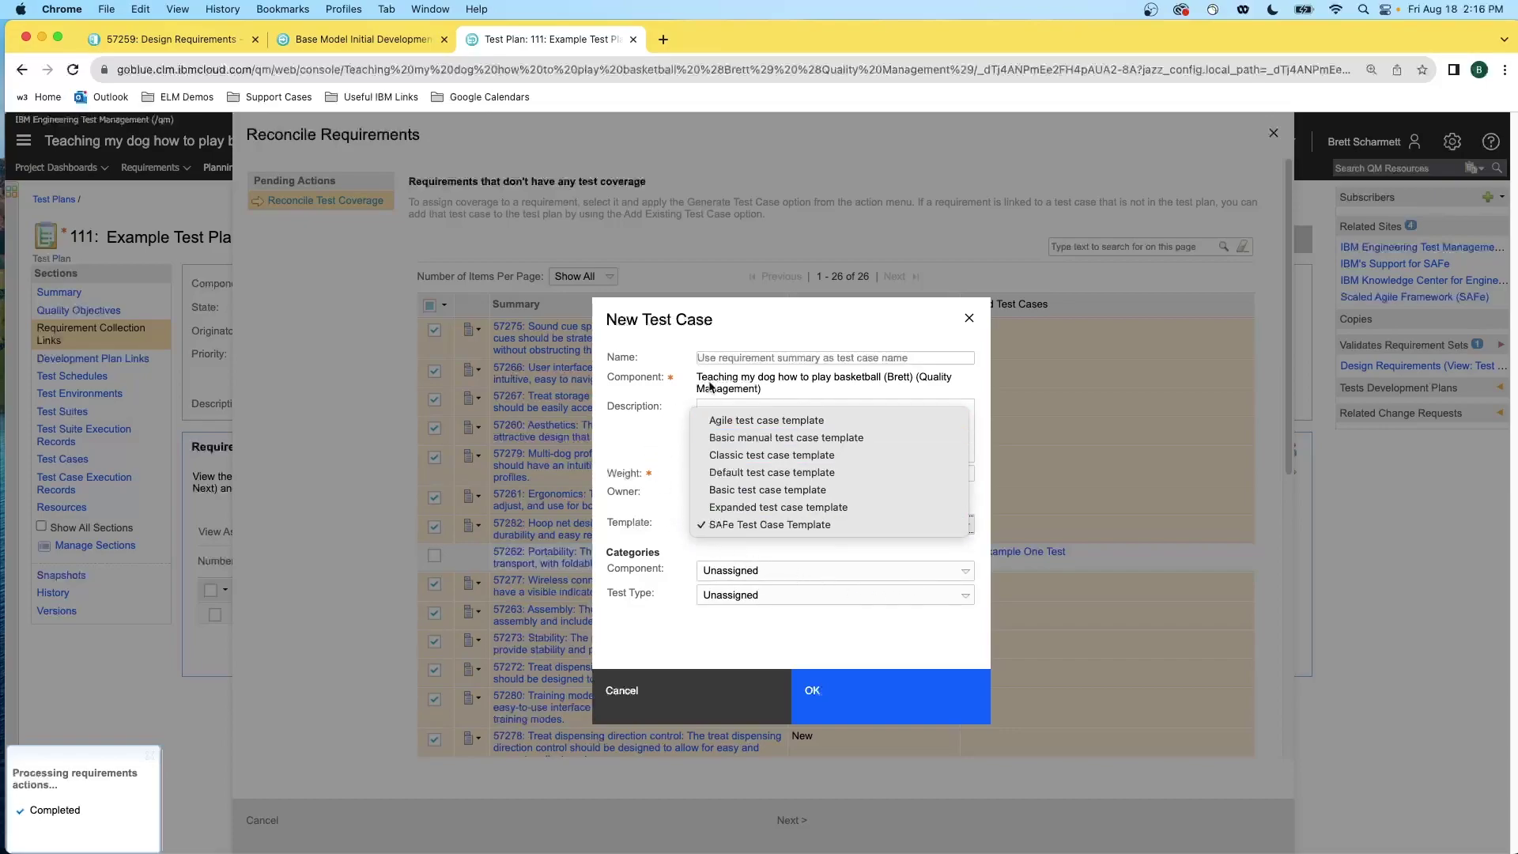
pyautogui.click(667, 440)
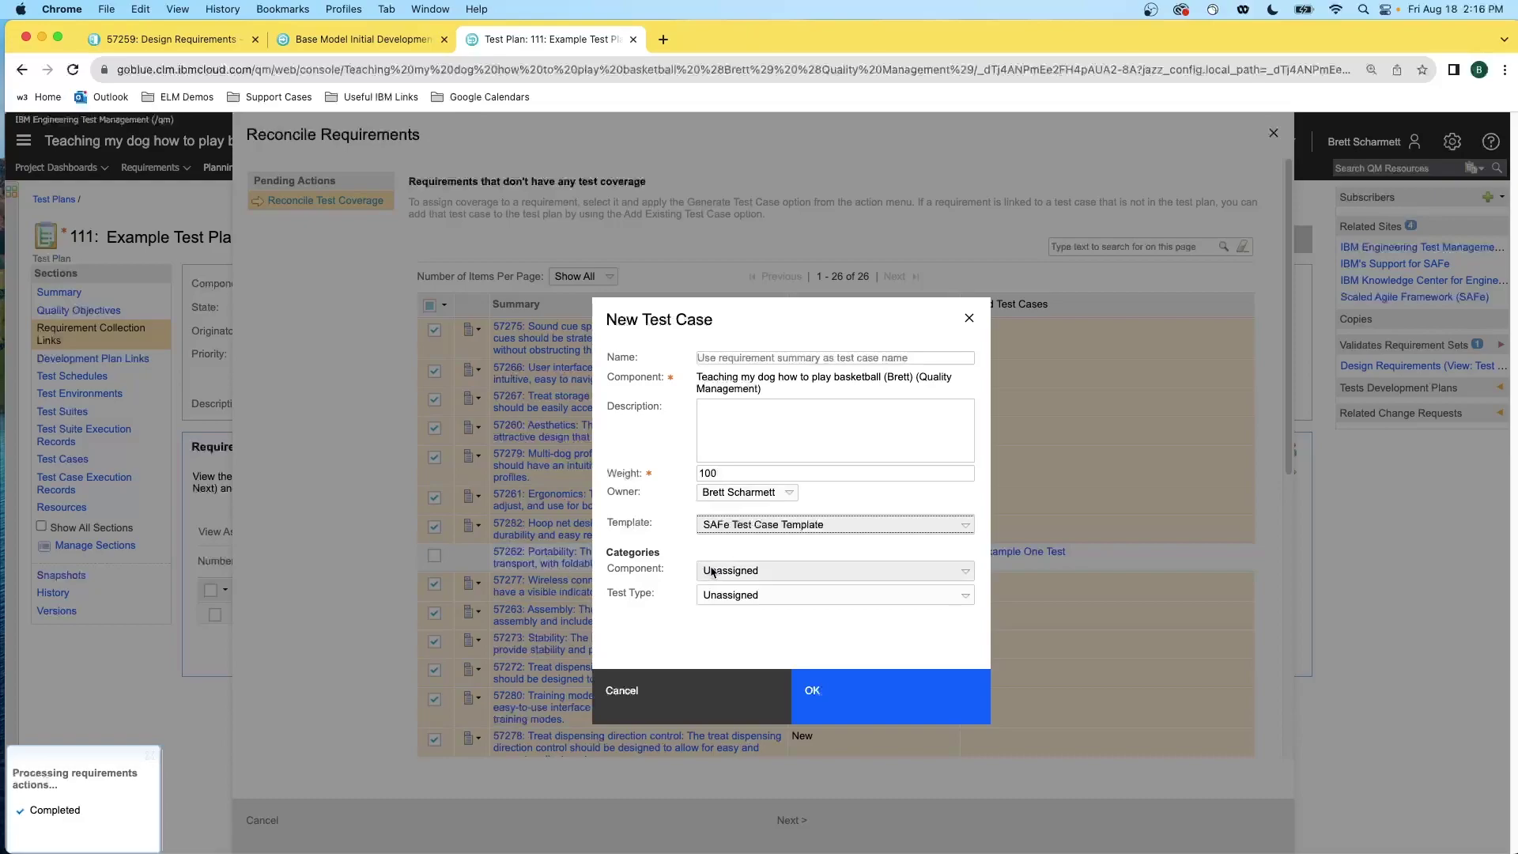
pyautogui.click(710, 570)
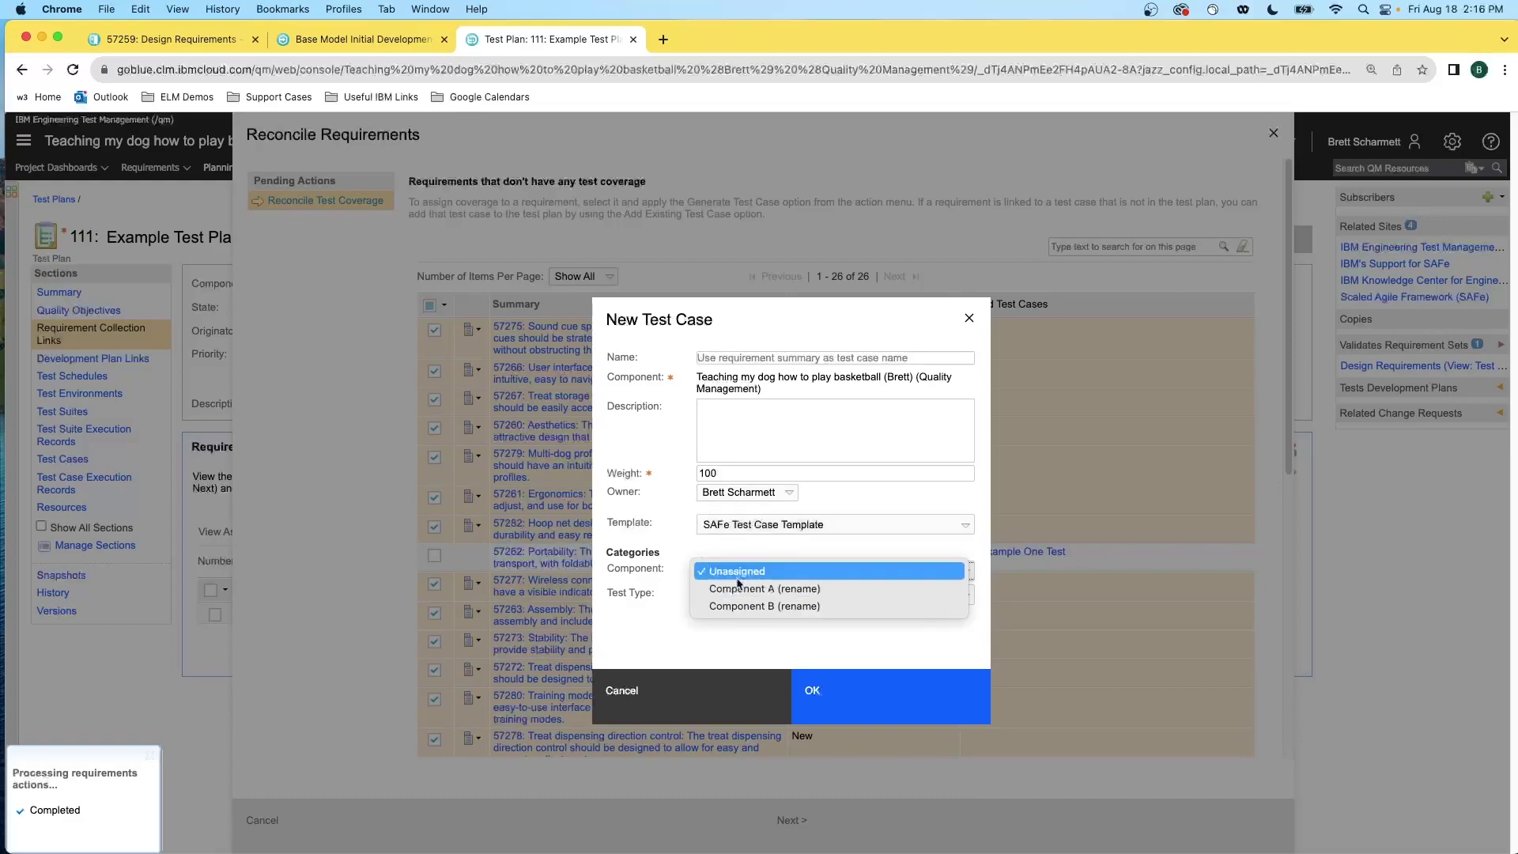
pyautogui.click(736, 581)
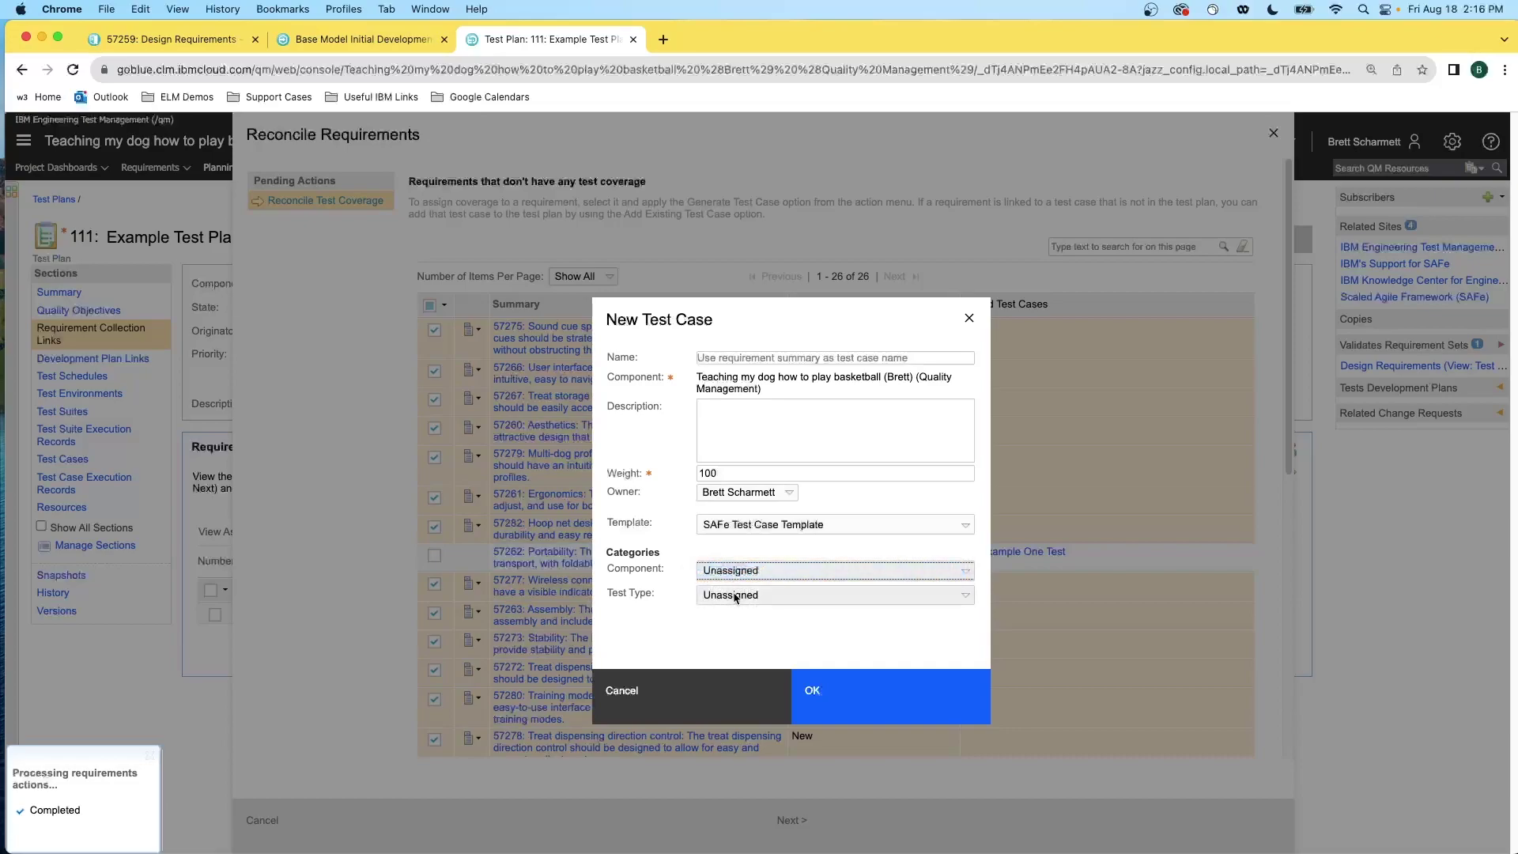
# Set the new test cases' test type to Functional and confirm their generation.
pyautogui.click(735, 597)
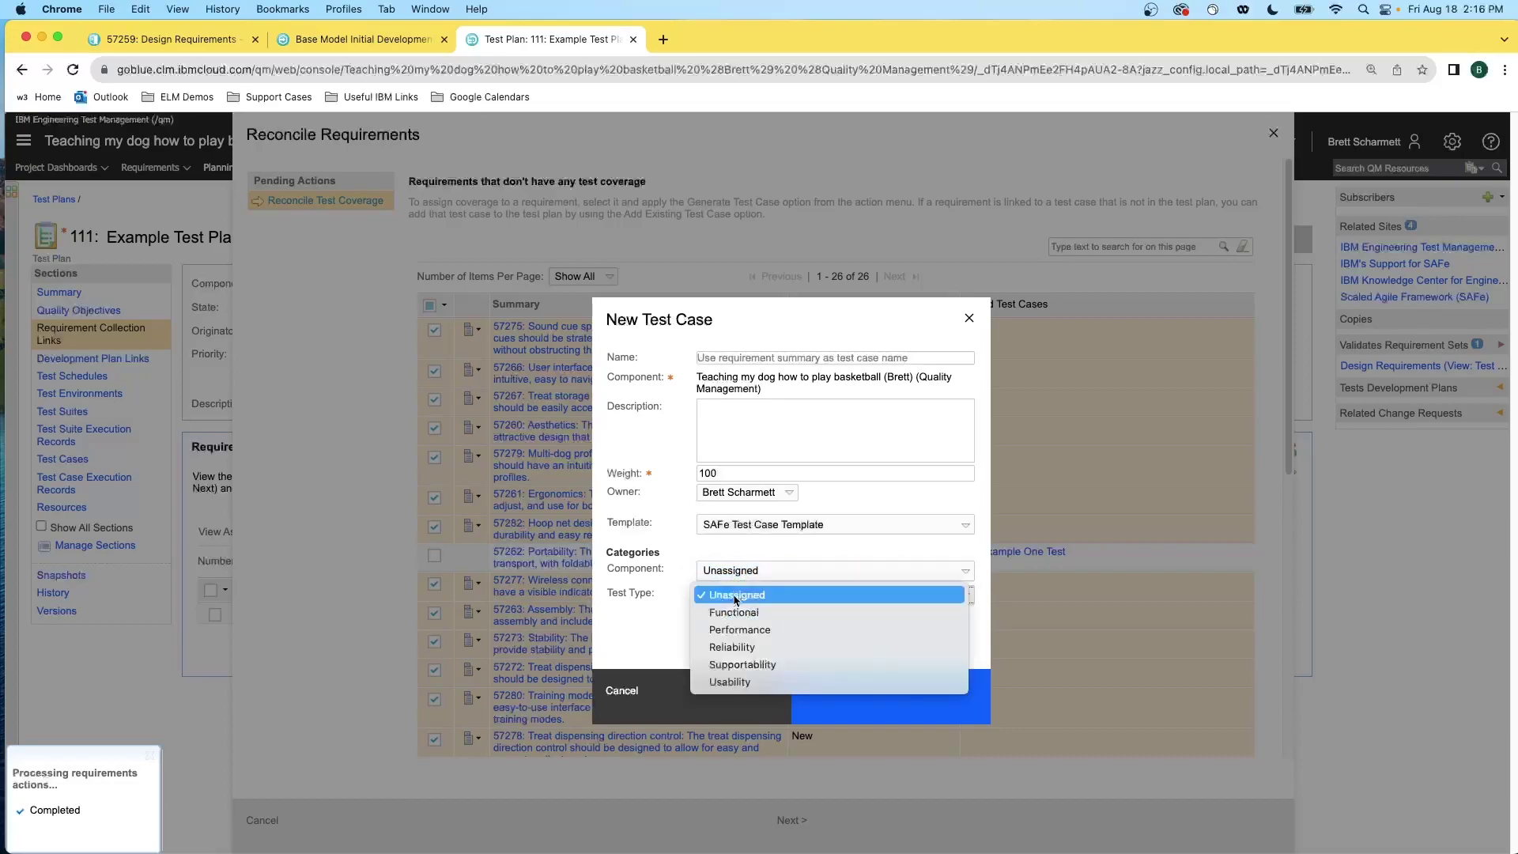
pyautogui.click(735, 613)
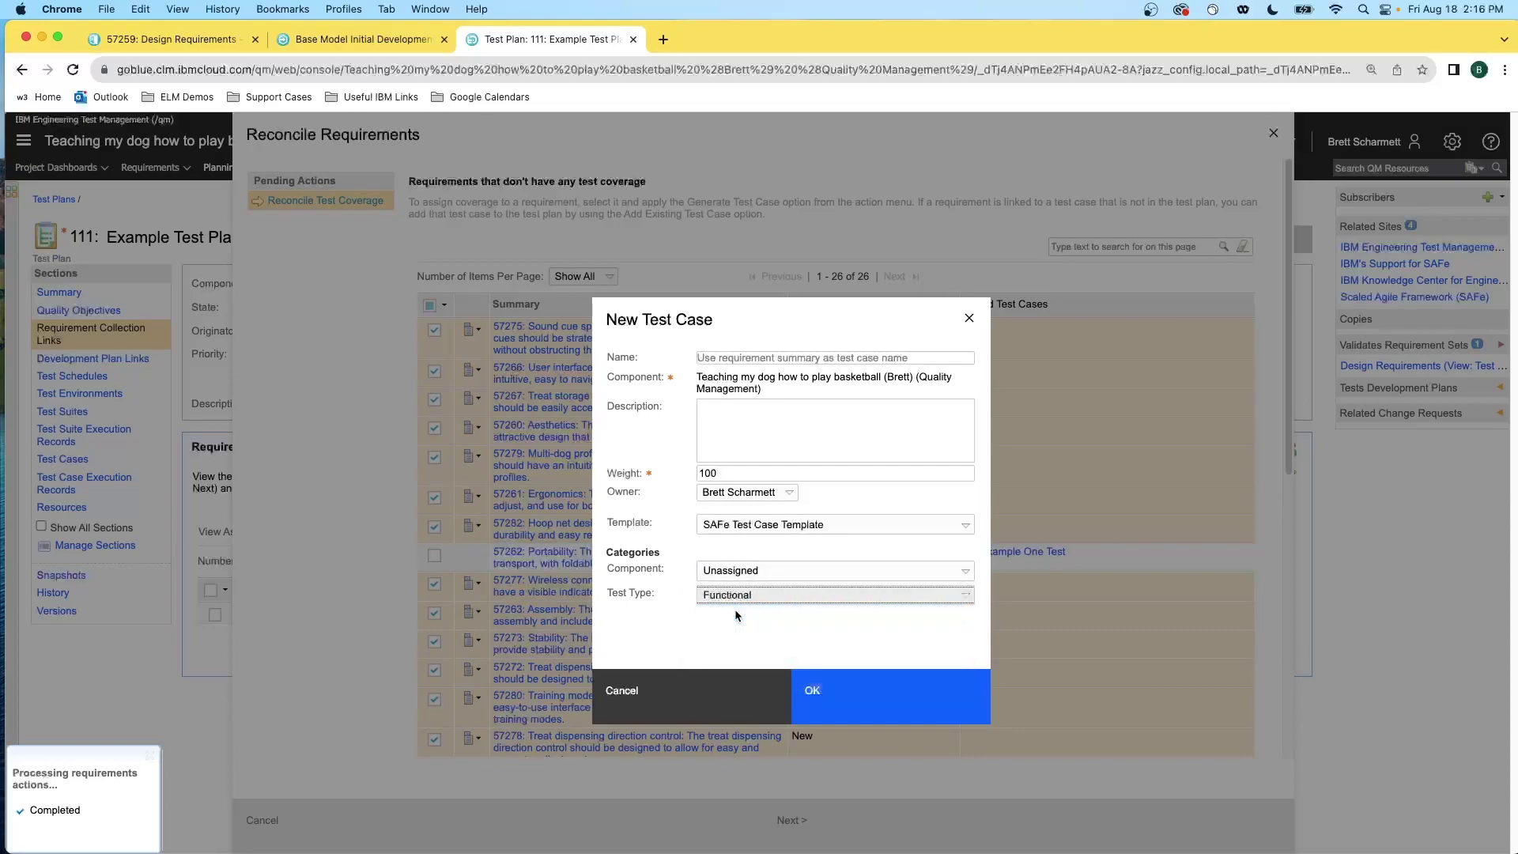
pyautogui.click(775, 596)
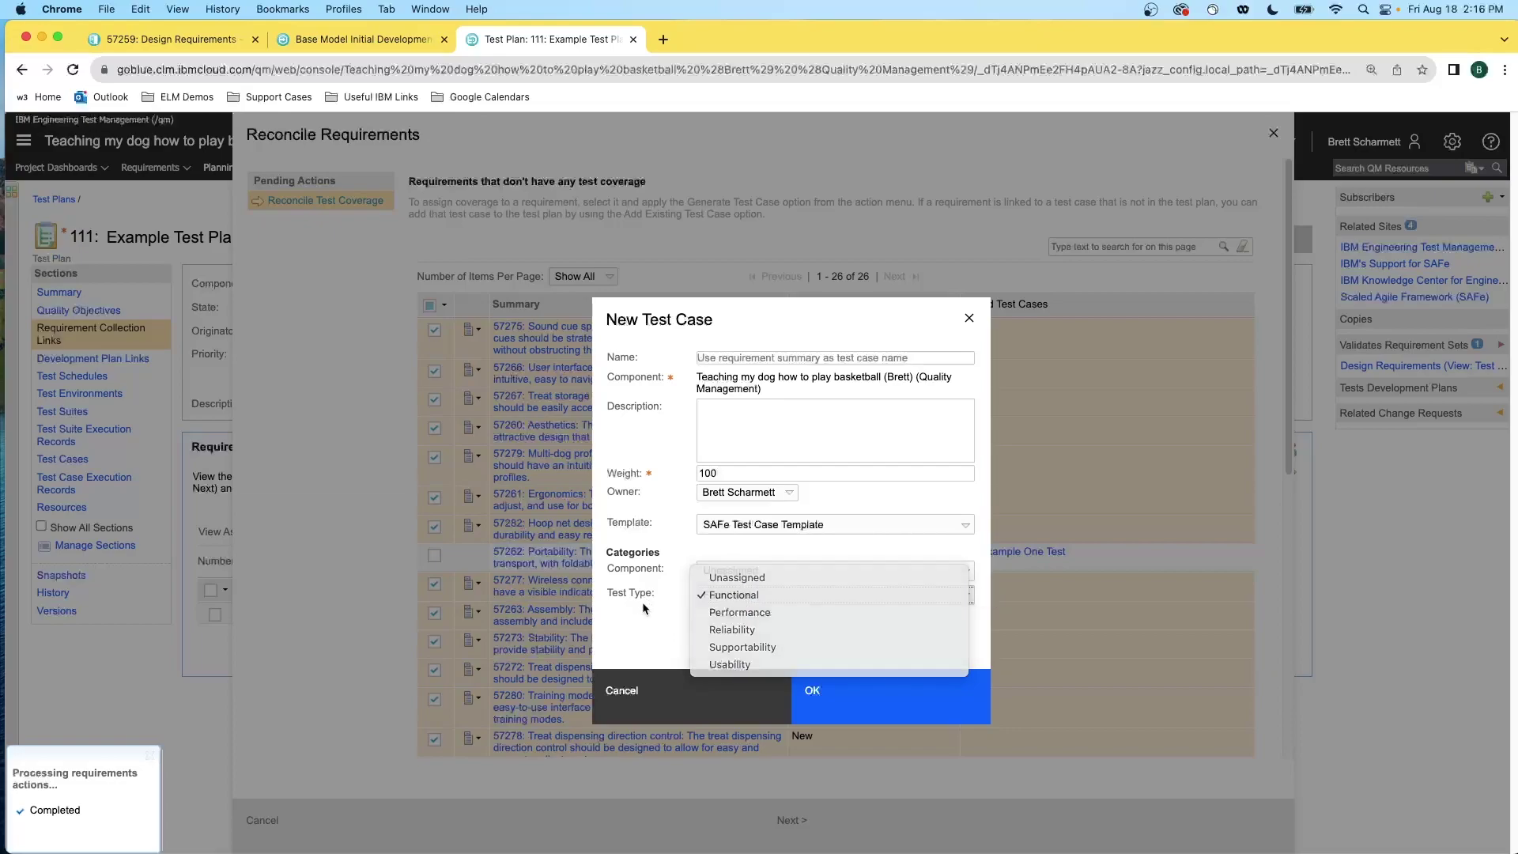
pyautogui.click(776, 598)
pyautogui.click(883, 702)
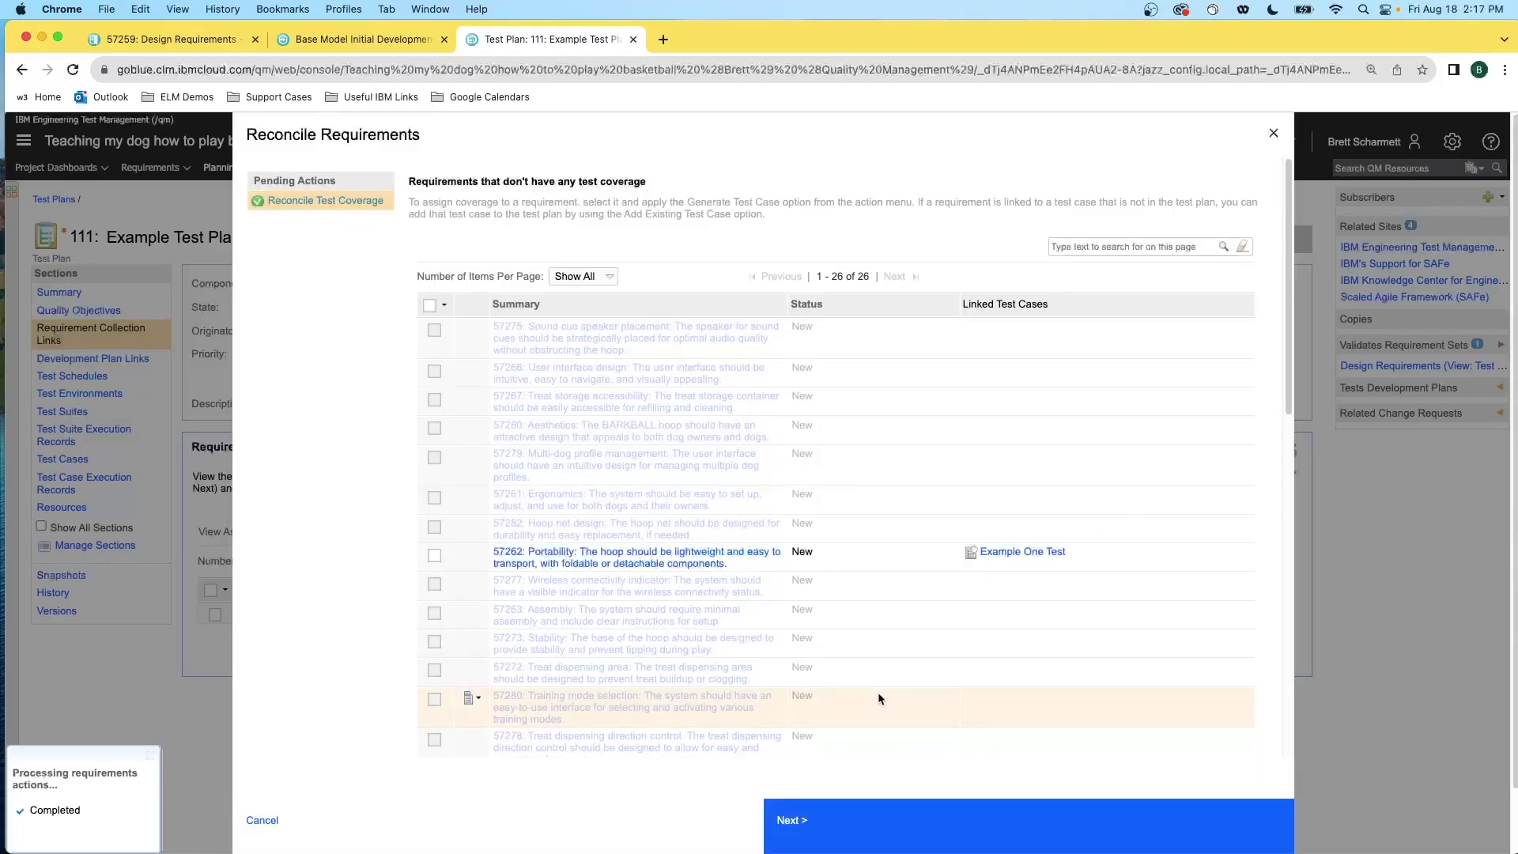
# Complete the requirement reconciliation, view the details about removed or deleted requirements, and close it.
pyautogui.click(860, 814)
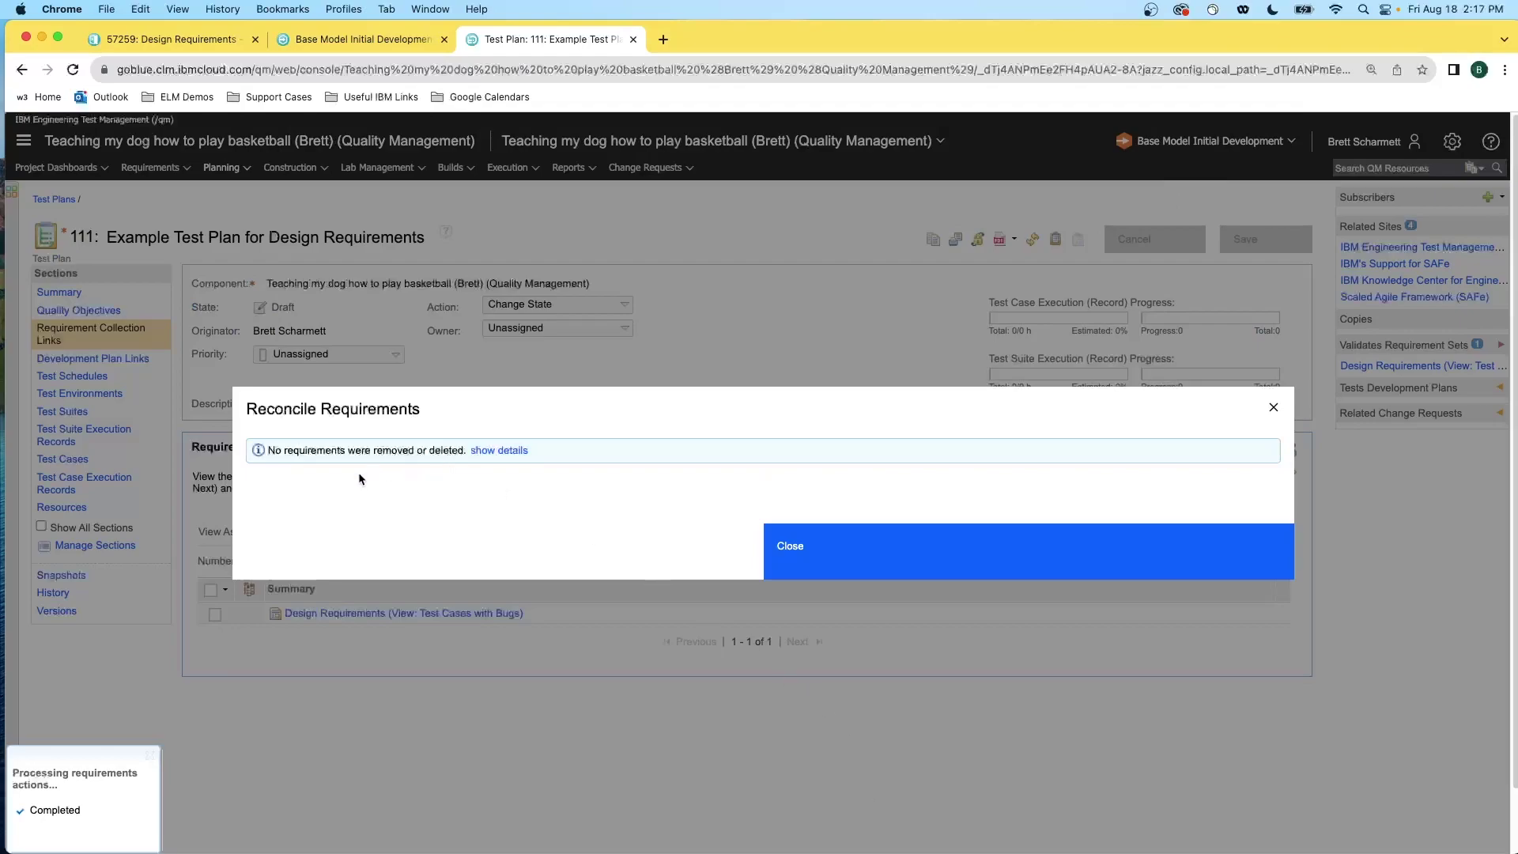
pyautogui.click(475, 451)
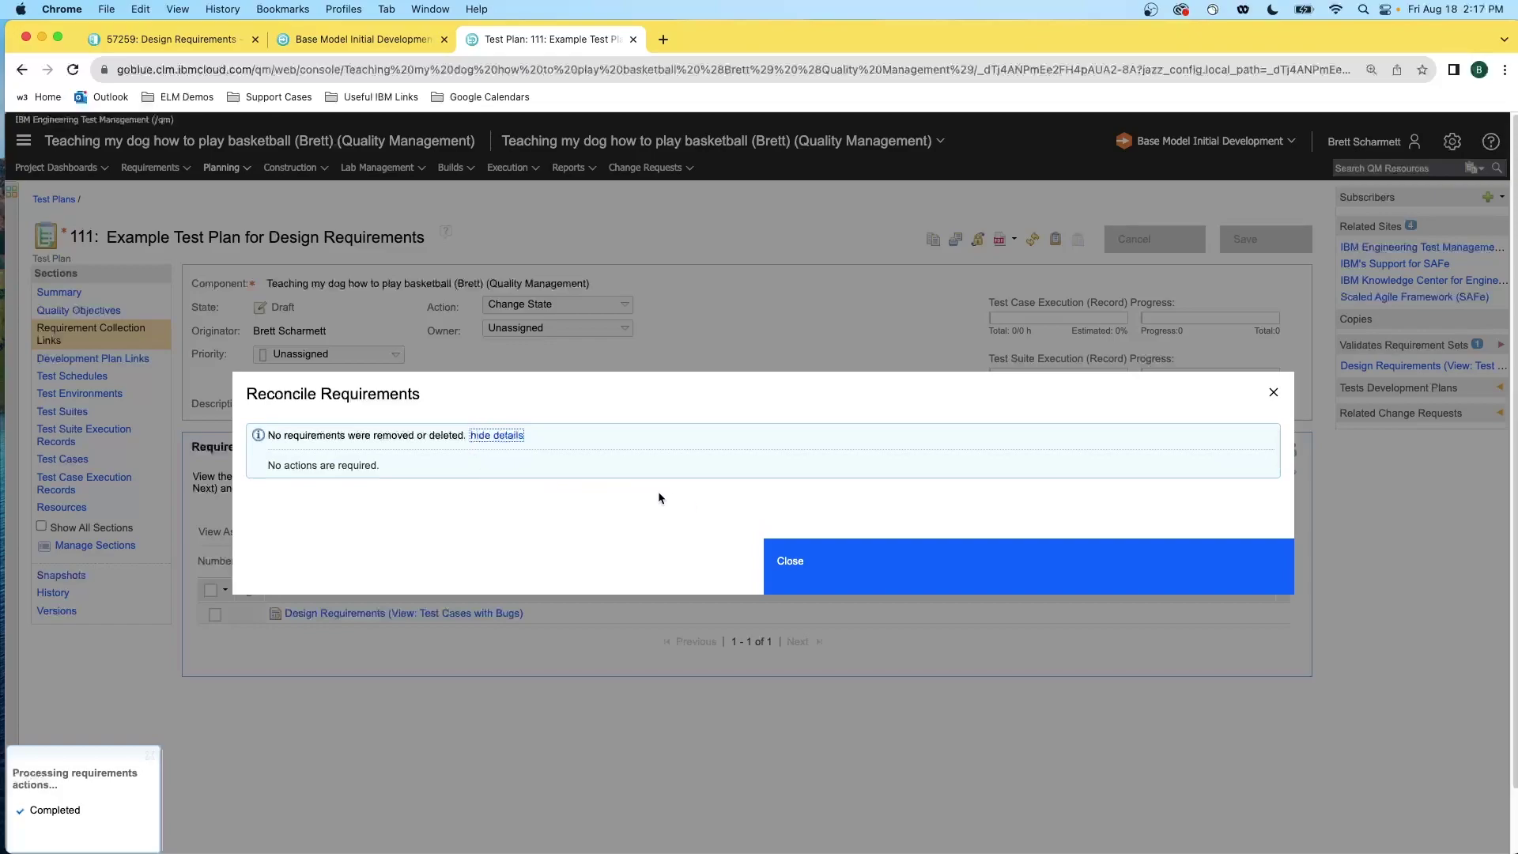
pyautogui.click(823, 566)
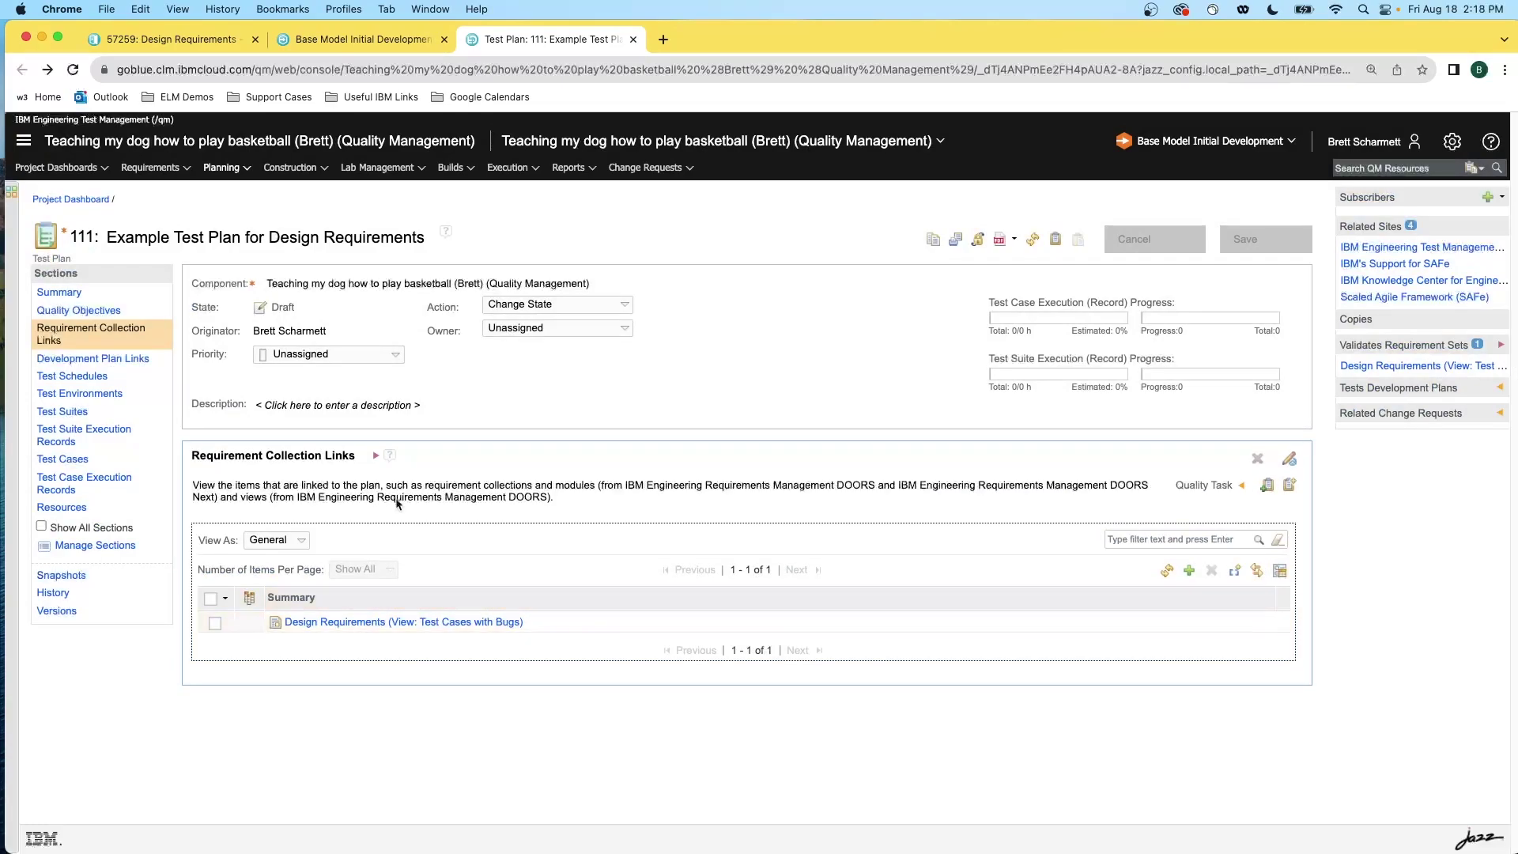
# Review the test plan's test cases and open requirement 57266, linked to the user interface design test case, in a new tab.
pyautogui.click(74, 461)
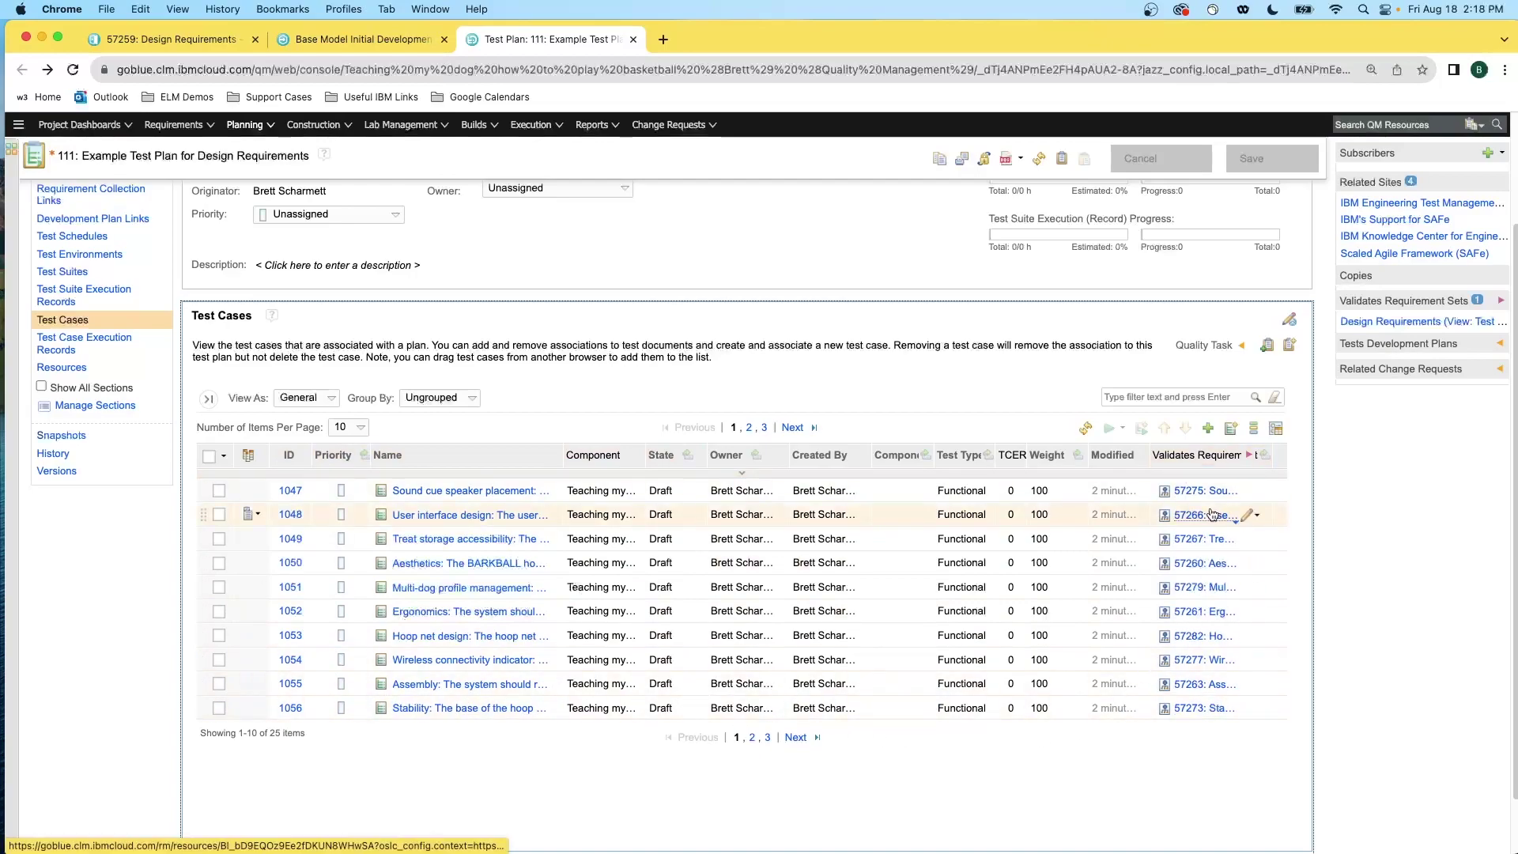
pyautogui.moveTo(1210, 518)
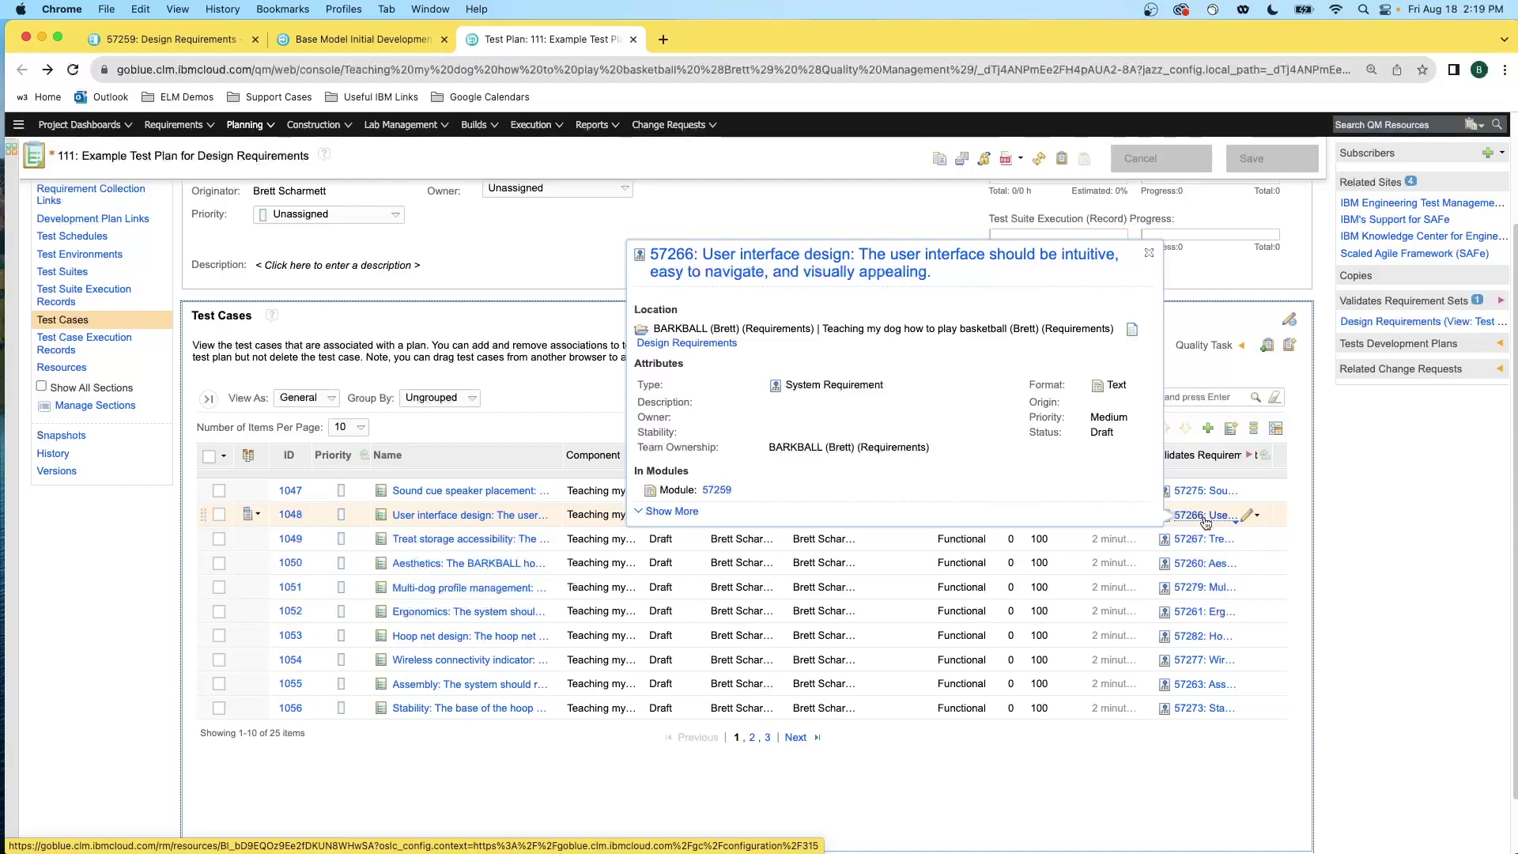
pyautogui.rightClick(1204, 521)
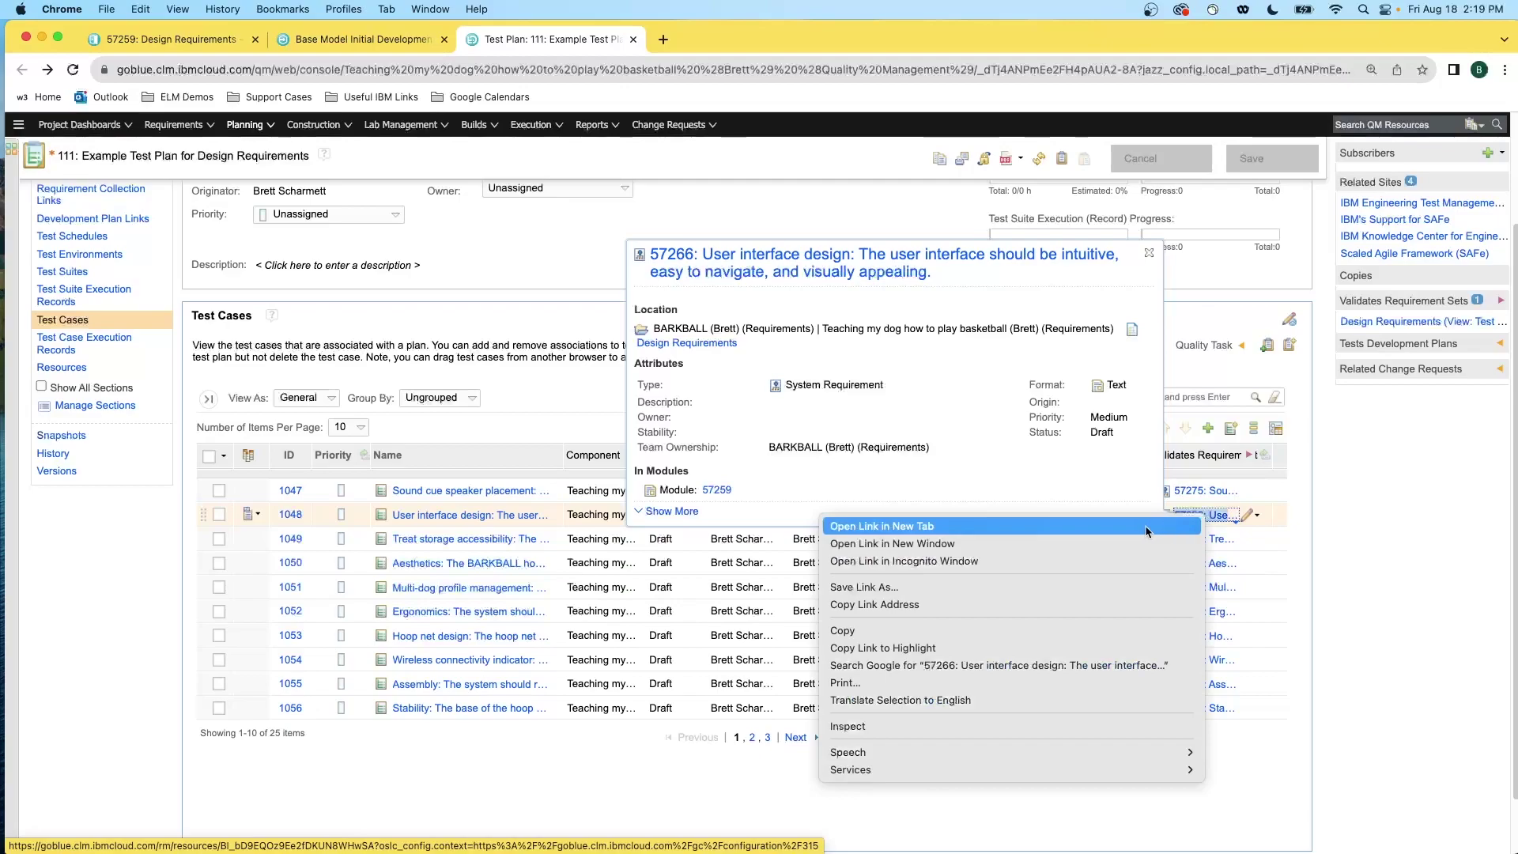
pyautogui.click(1148, 528)
pyautogui.click(719, 43)
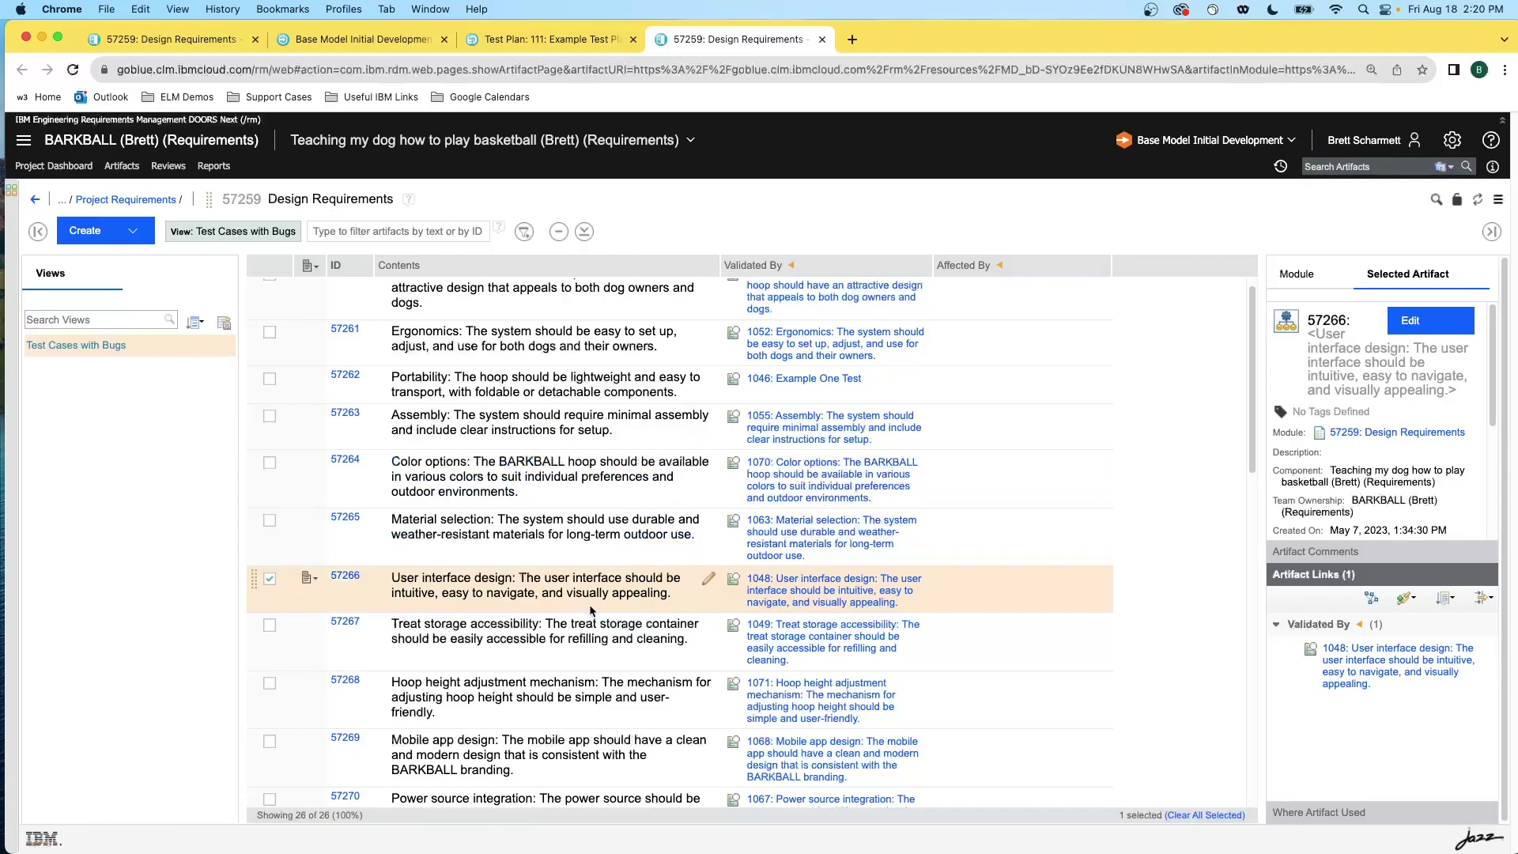
# Open test case 1048, which validates the user interface design requirement, and go to its test scripts.
pyautogui.moveTo(794, 607)
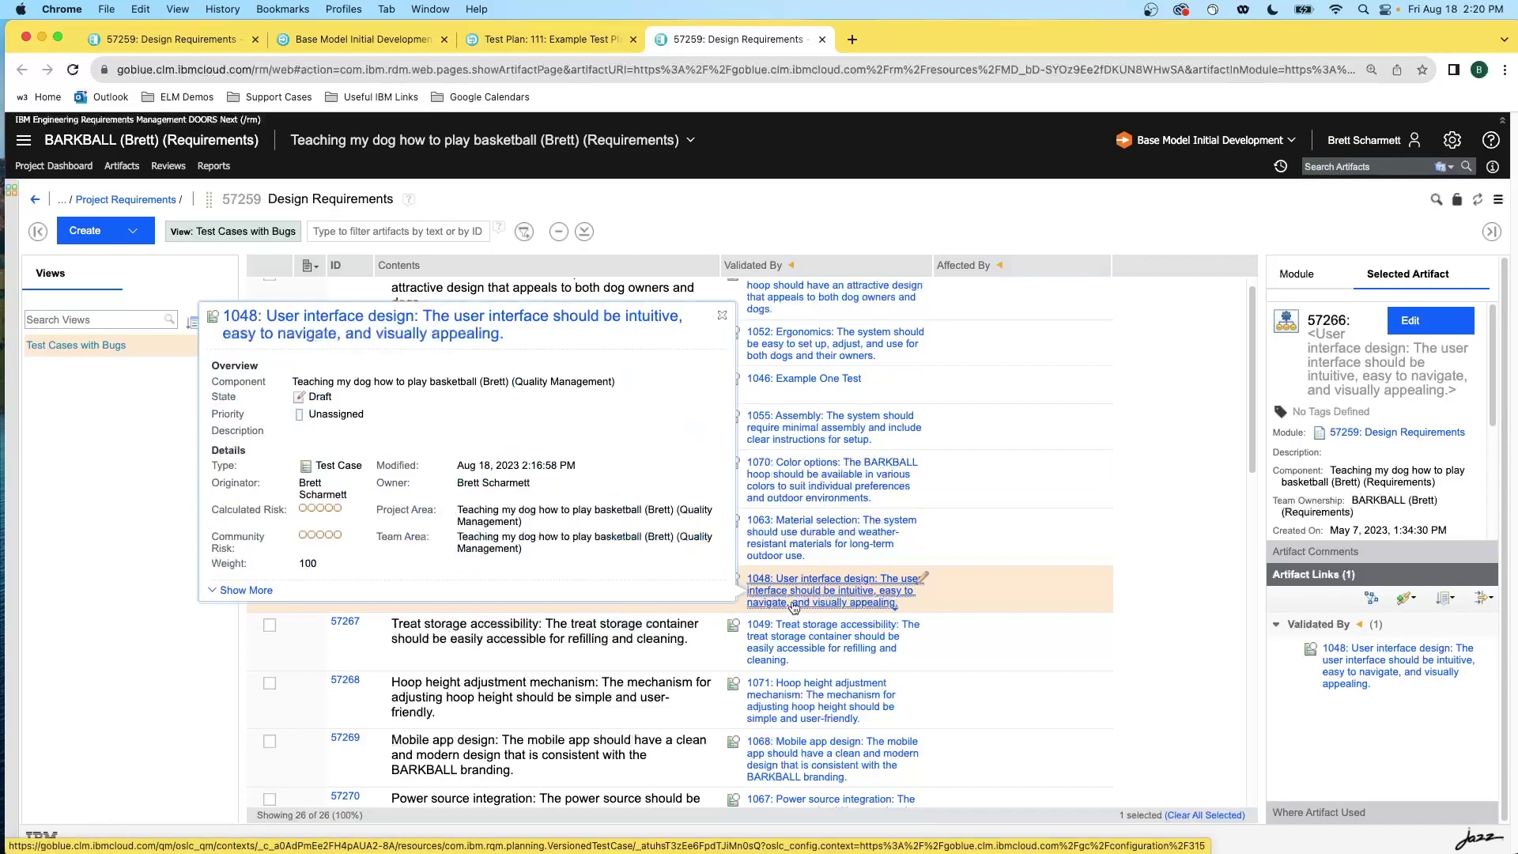
pyautogui.click(794, 604)
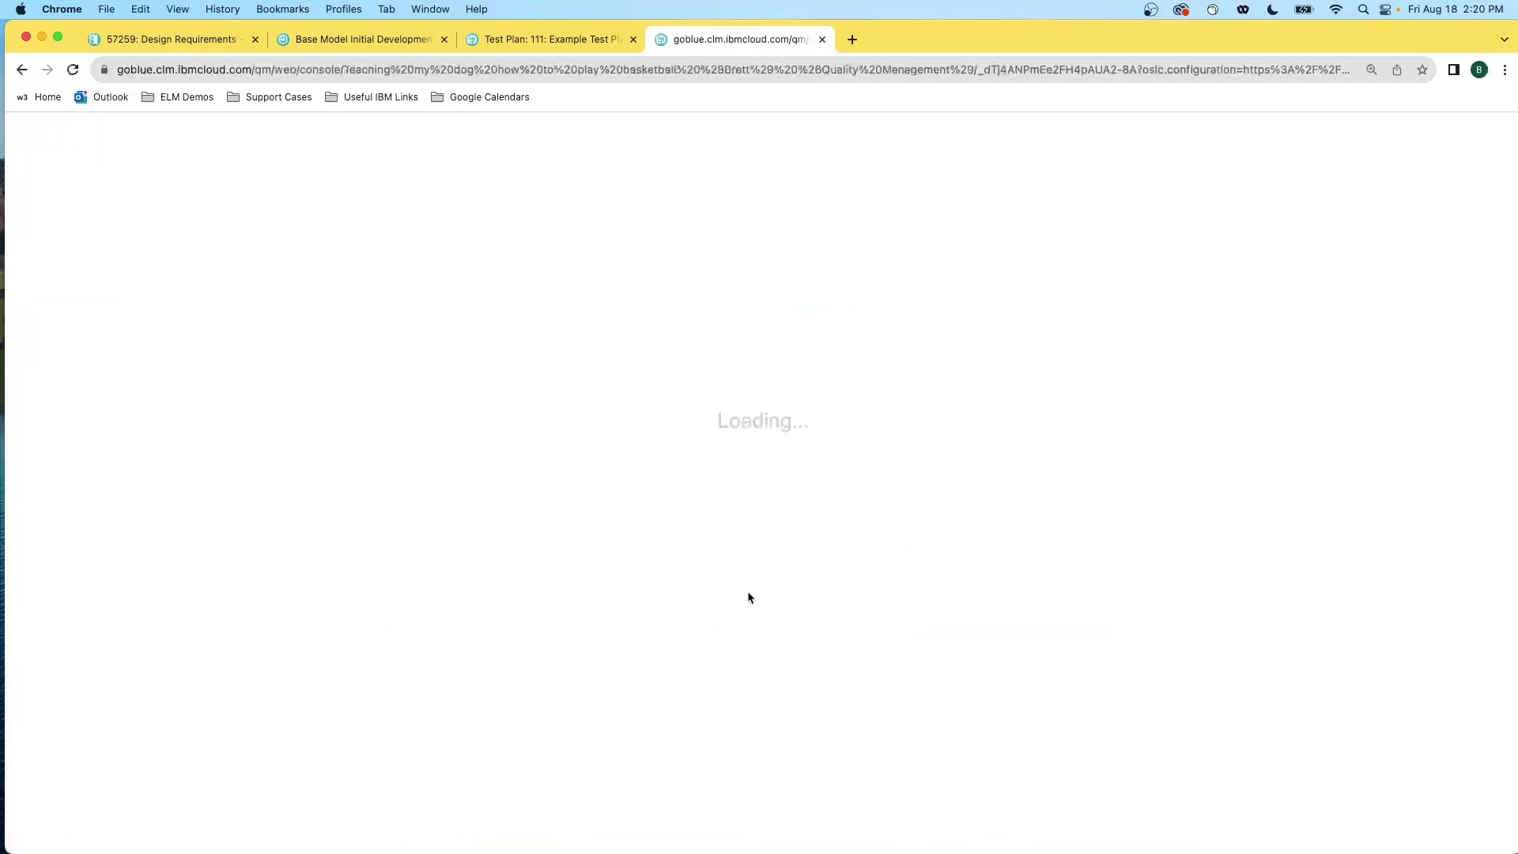
pyautogui.click(101, 398)
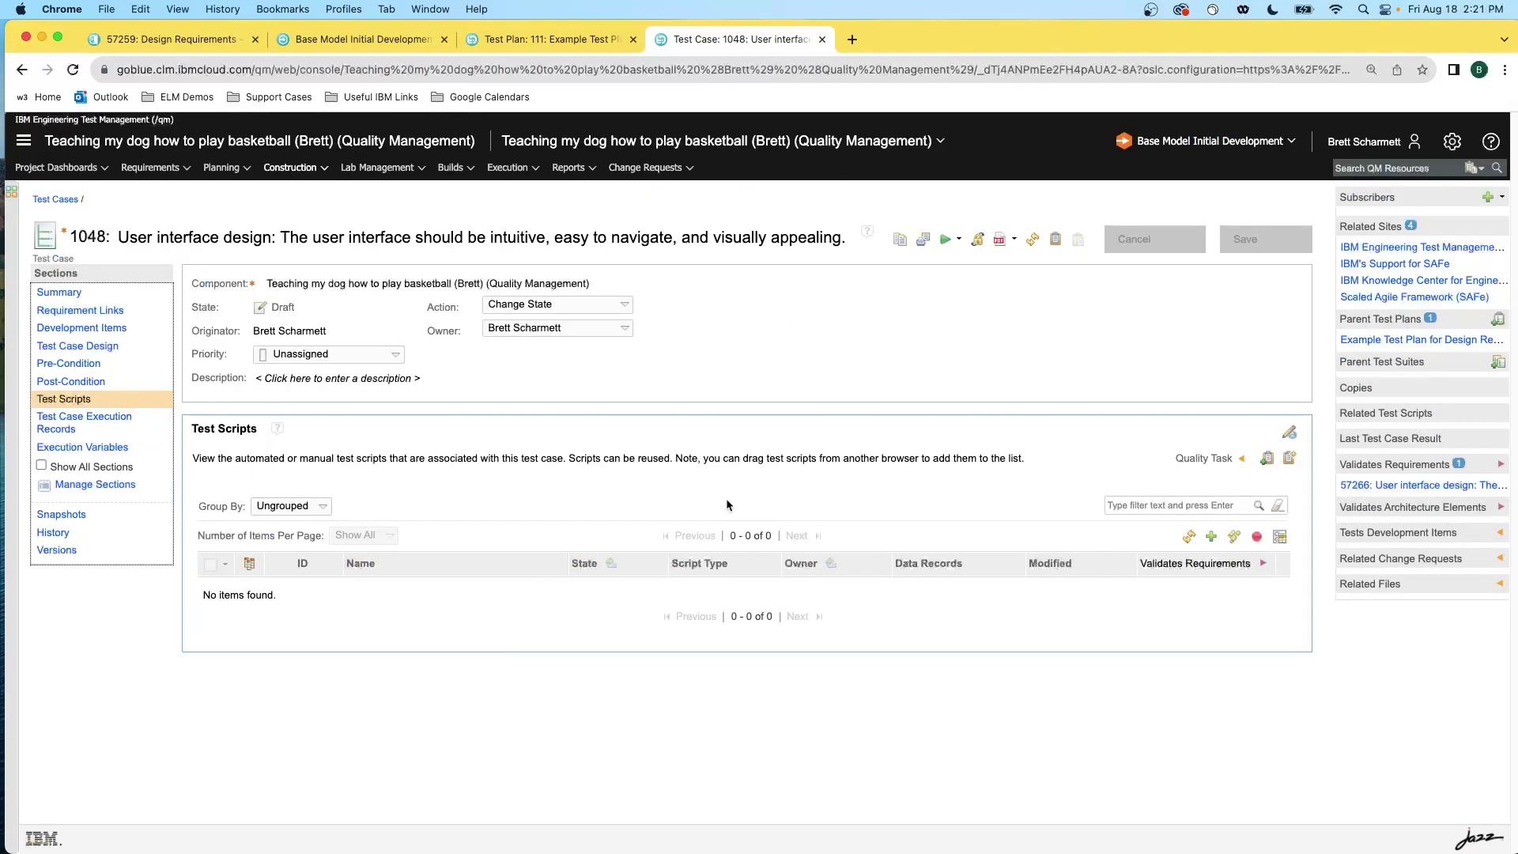
# Create a test script named Example Test Script with content lines "1 open it up", "2 click around", "3 click around some more" and "4 close windows".
pyautogui.click(1234, 538)
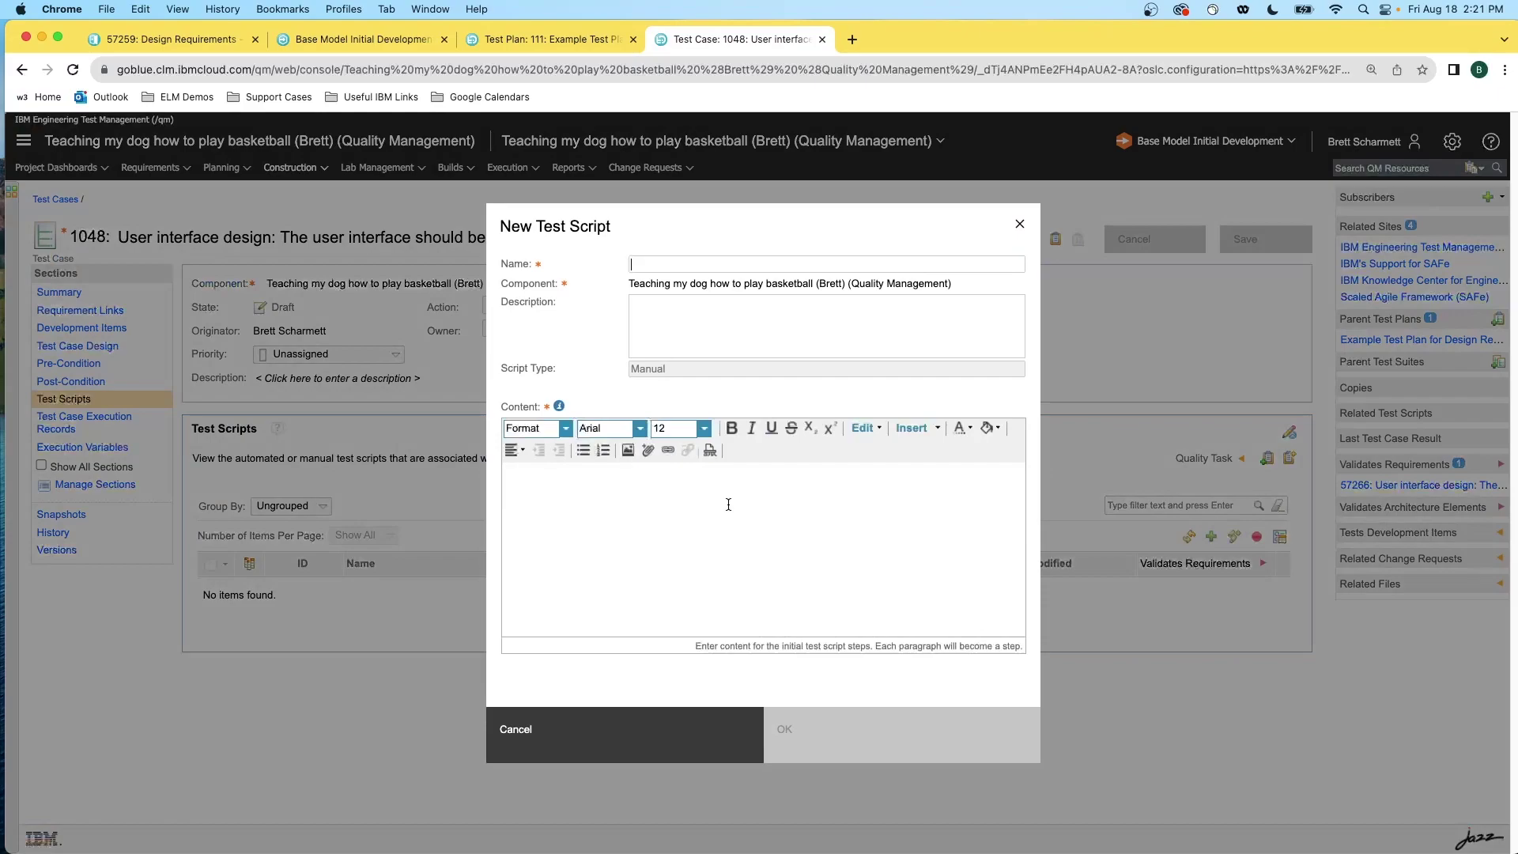
pyautogui.write('Example Test Script')
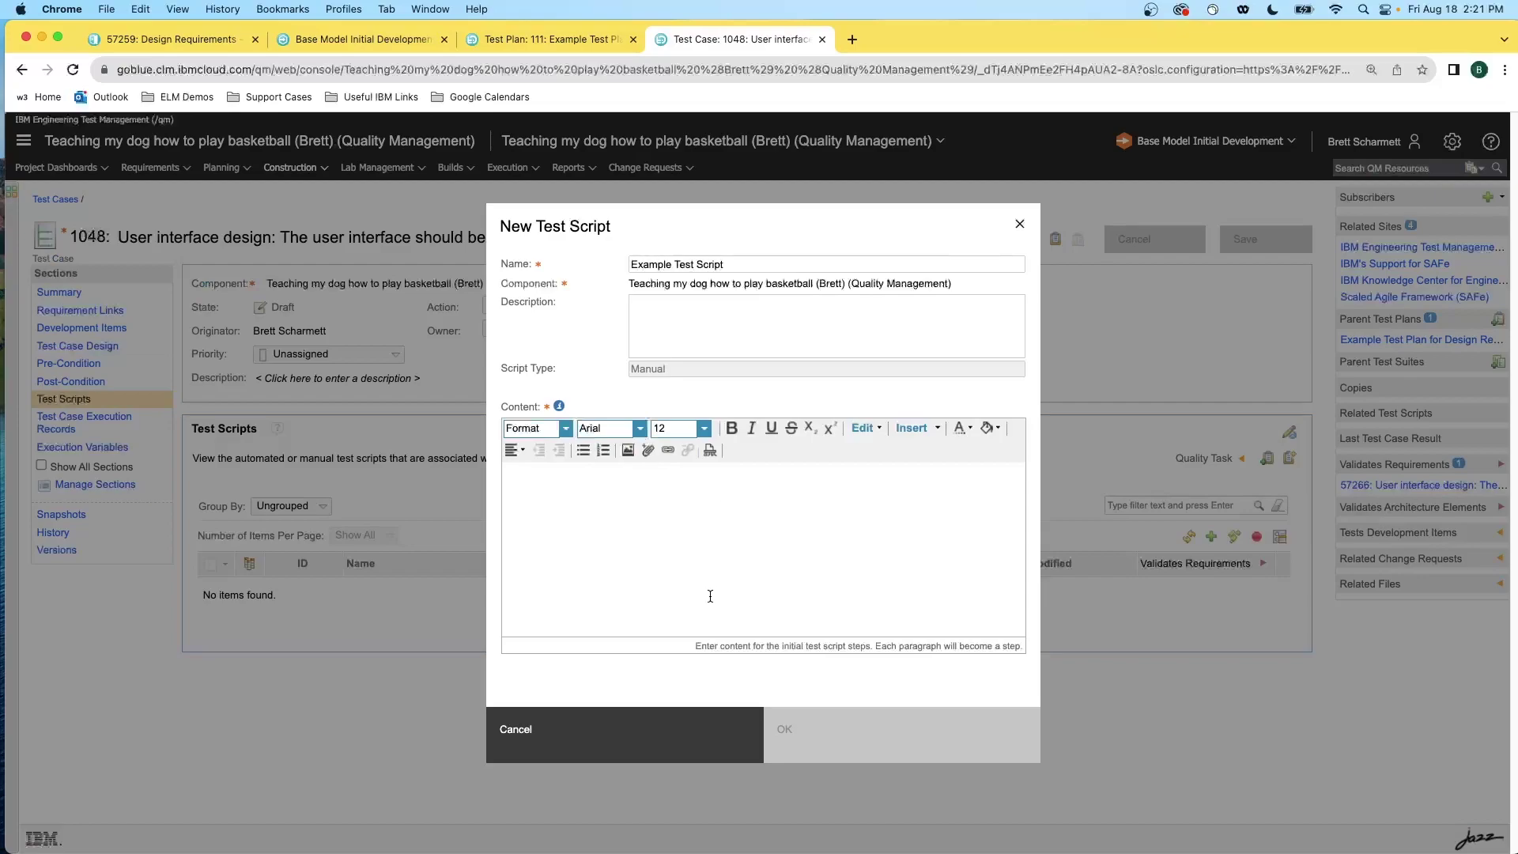
pyautogui.click(705, 556)
pyautogui.write('1')
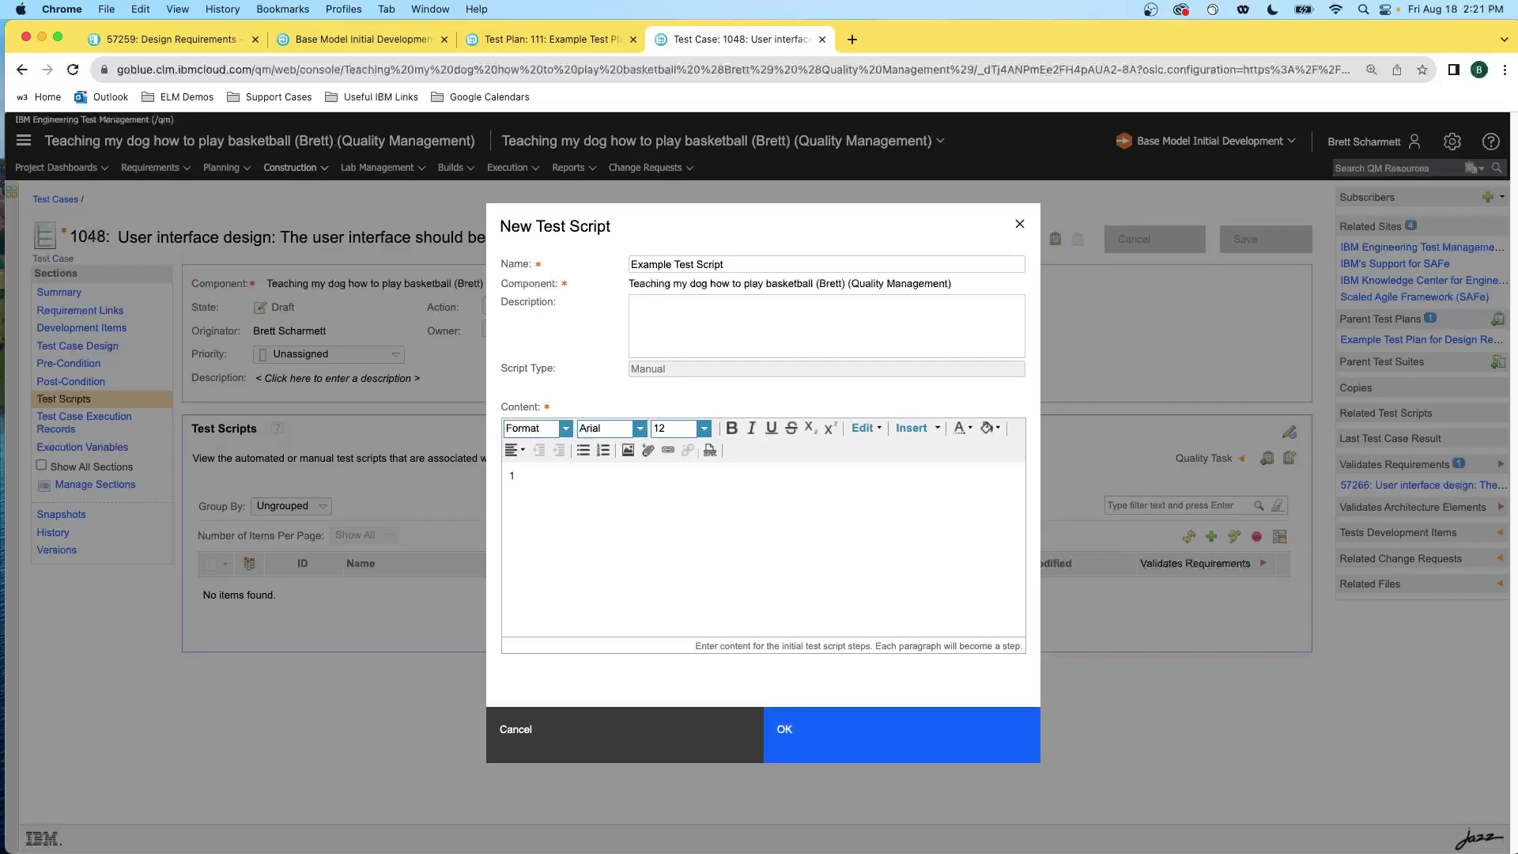
pyautogui.write(' open it up')
pyautogui.press('Return')
pyautogui.write('2 click around  3 click aroun')
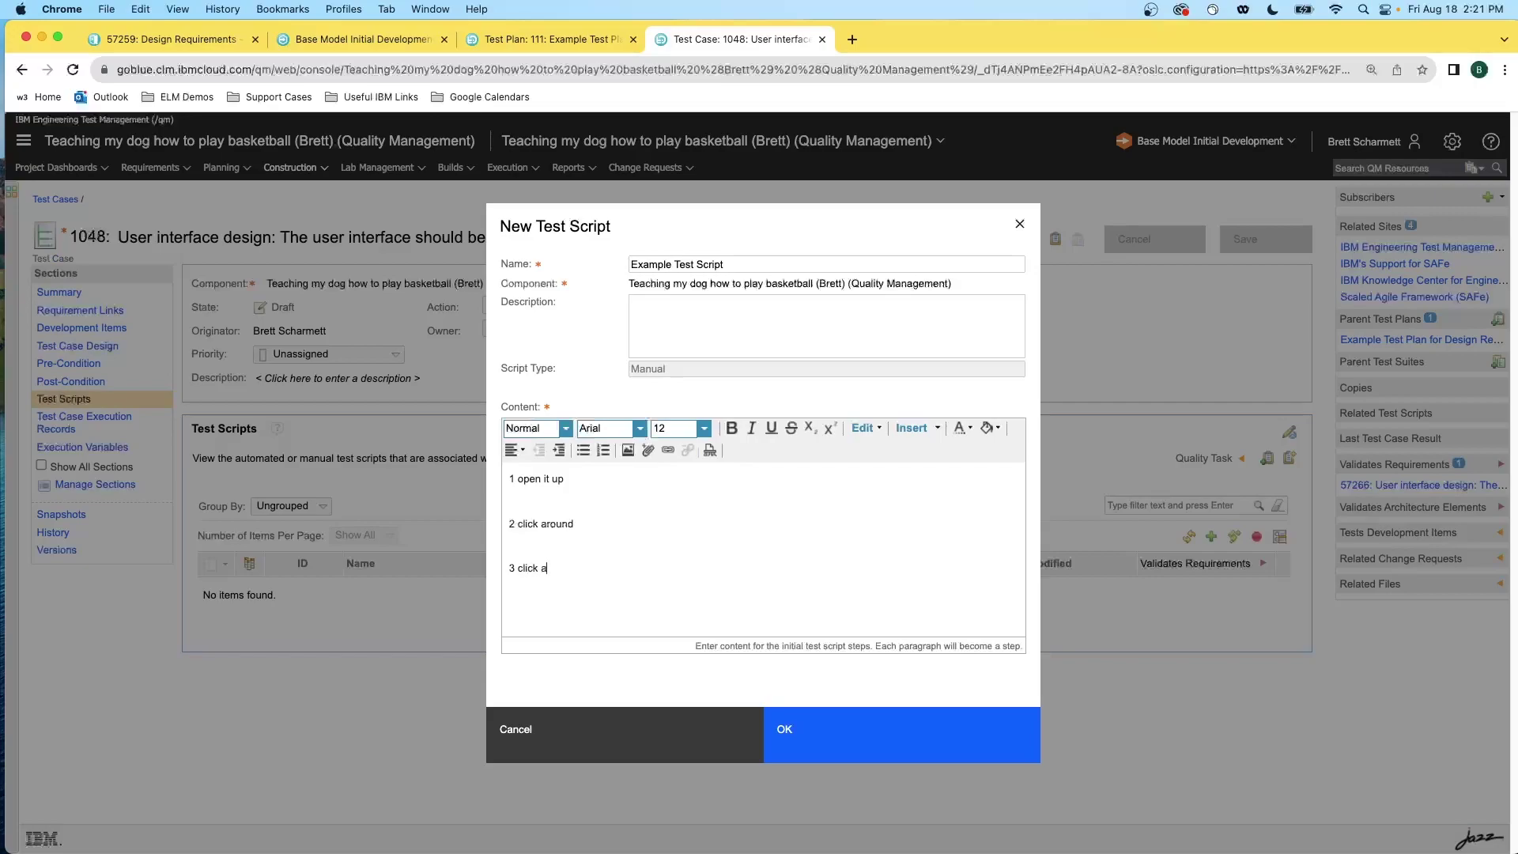
pyautogui.write('d some more  4 ')
pyautogui.write('close windows')
# Confirm the new test script and save test case 1048 with it attached.
pyautogui.moveTo(595, 482); pyautogui.dragTo(506, 482)
pyautogui.click(616, 500)
pyautogui.click(882, 726)
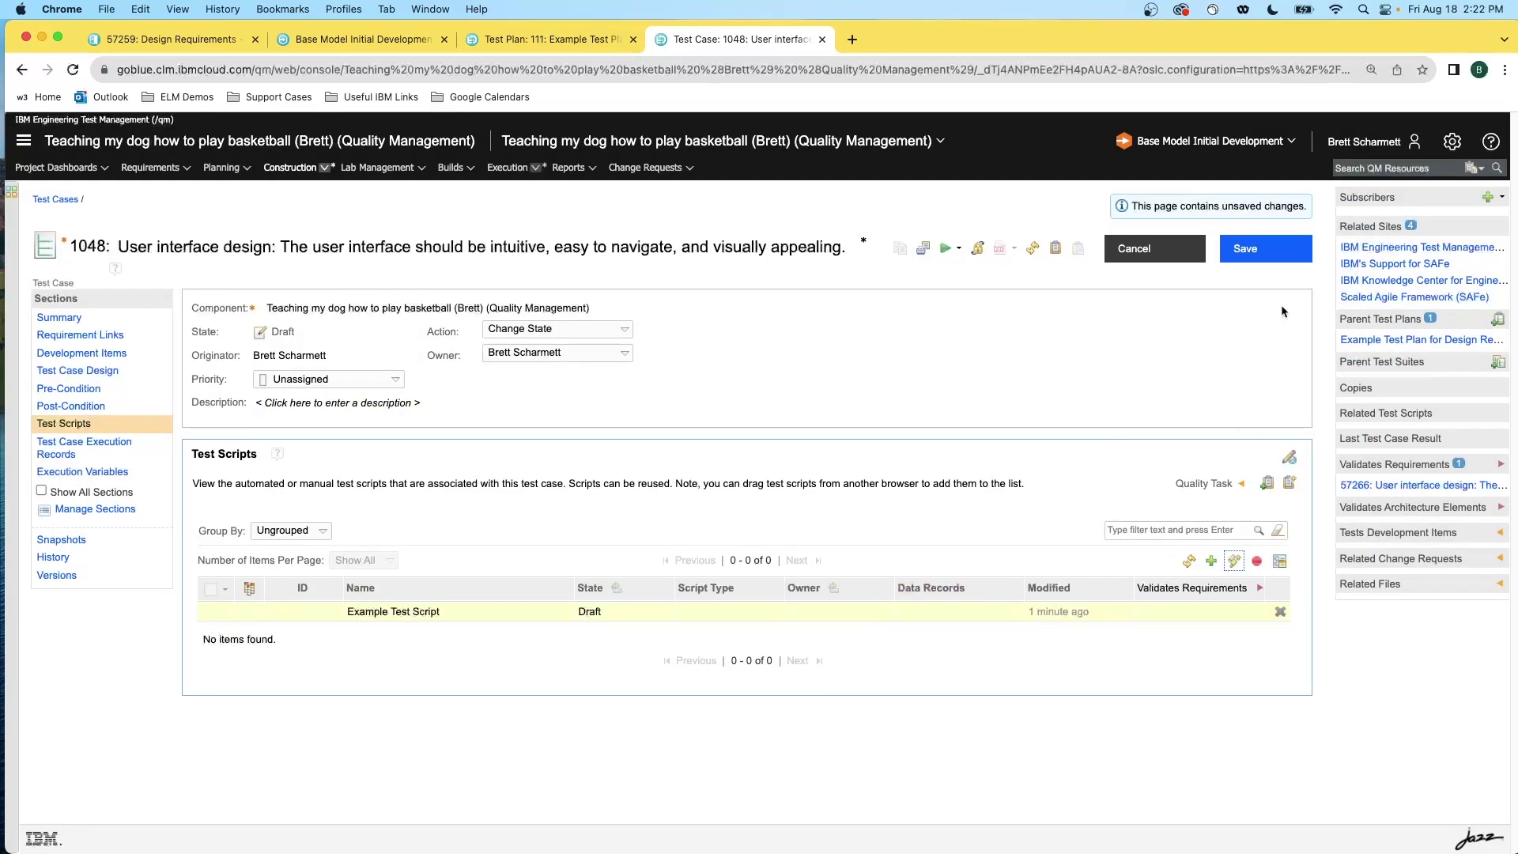
pyautogui.click(1270, 261)
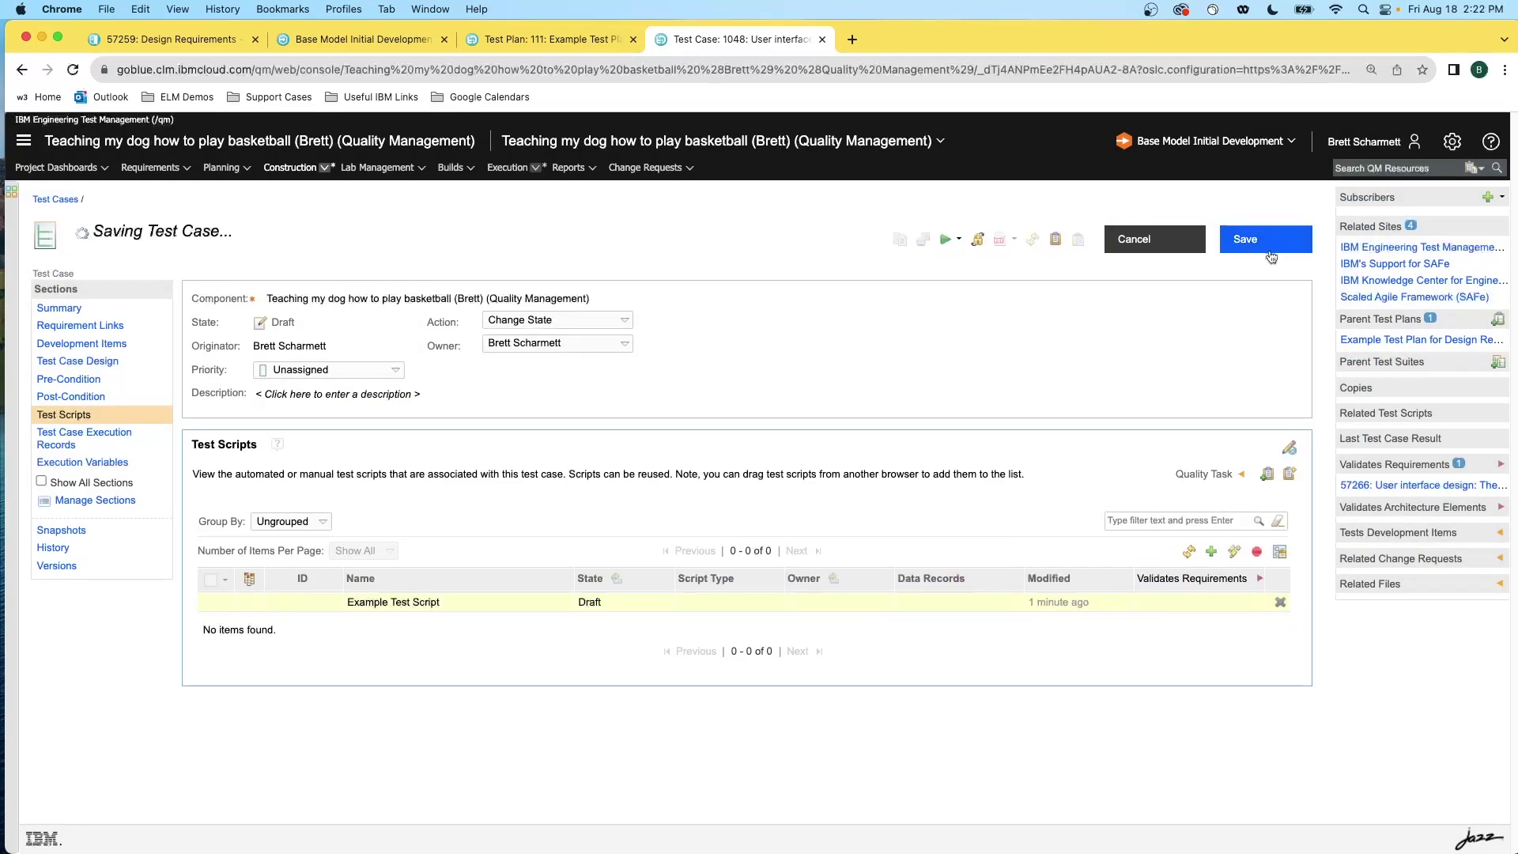
# Open Example Test Script from the test case and review its manual steps.
pyautogui.click(415, 589)
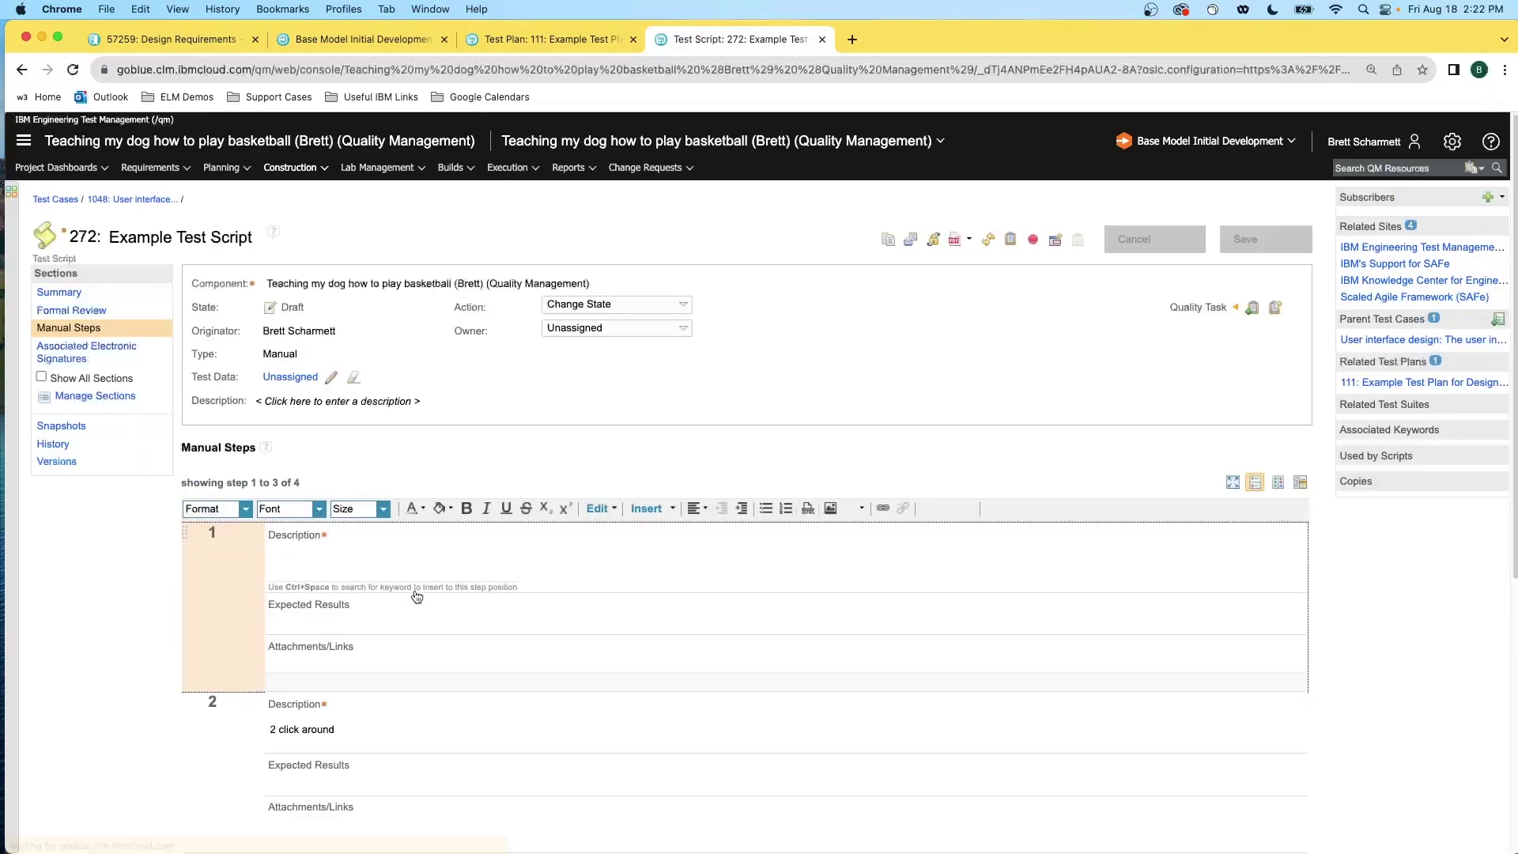
pyautogui.scroll(-3, 407, 581)
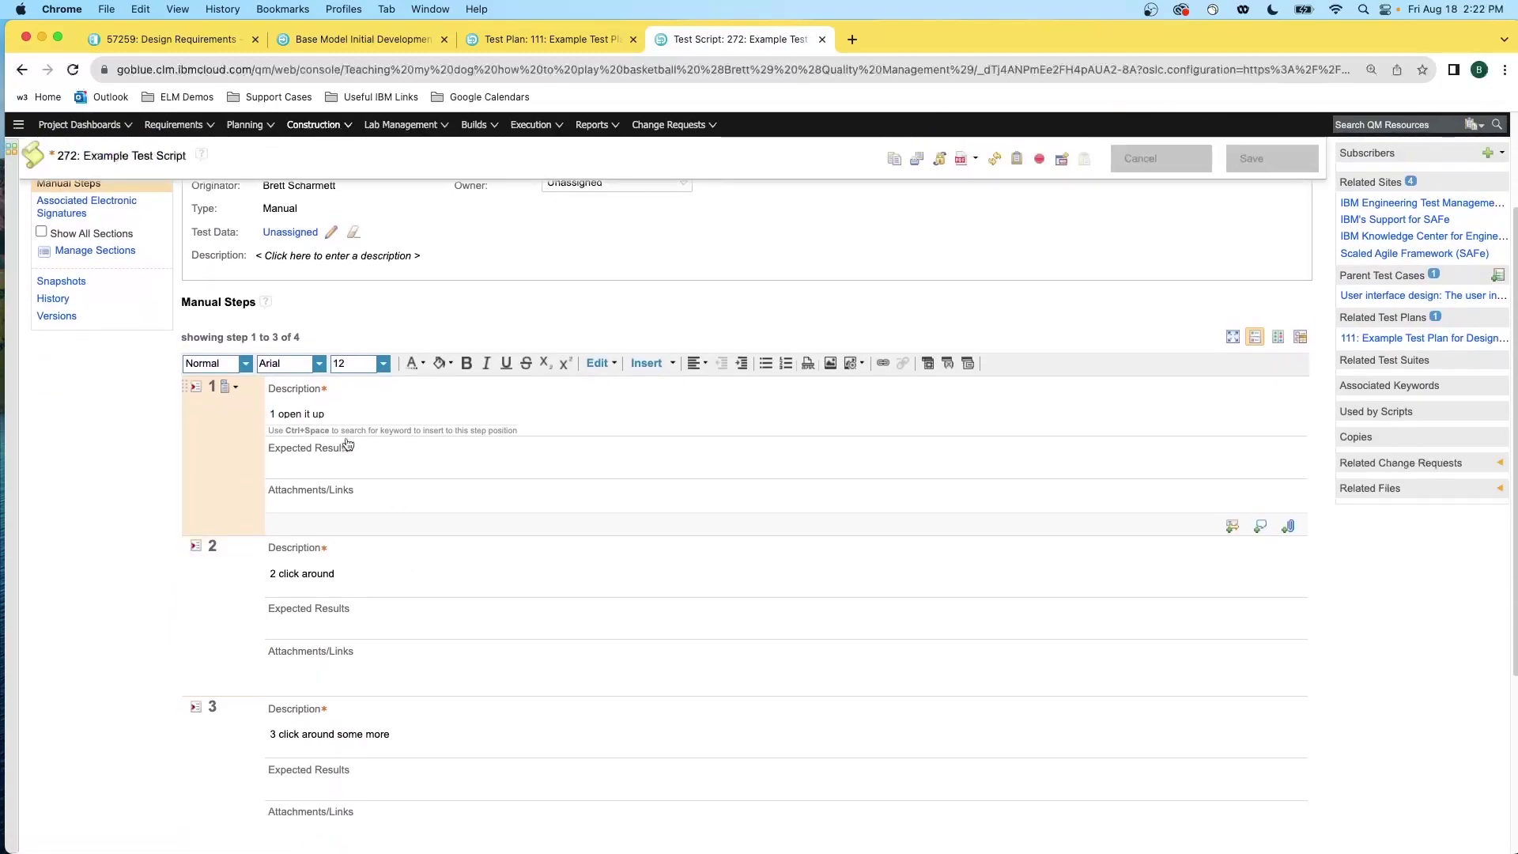
pyautogui.scroll(-1, 301, 424)
pyautogui.scroll(-5, 294, 474)
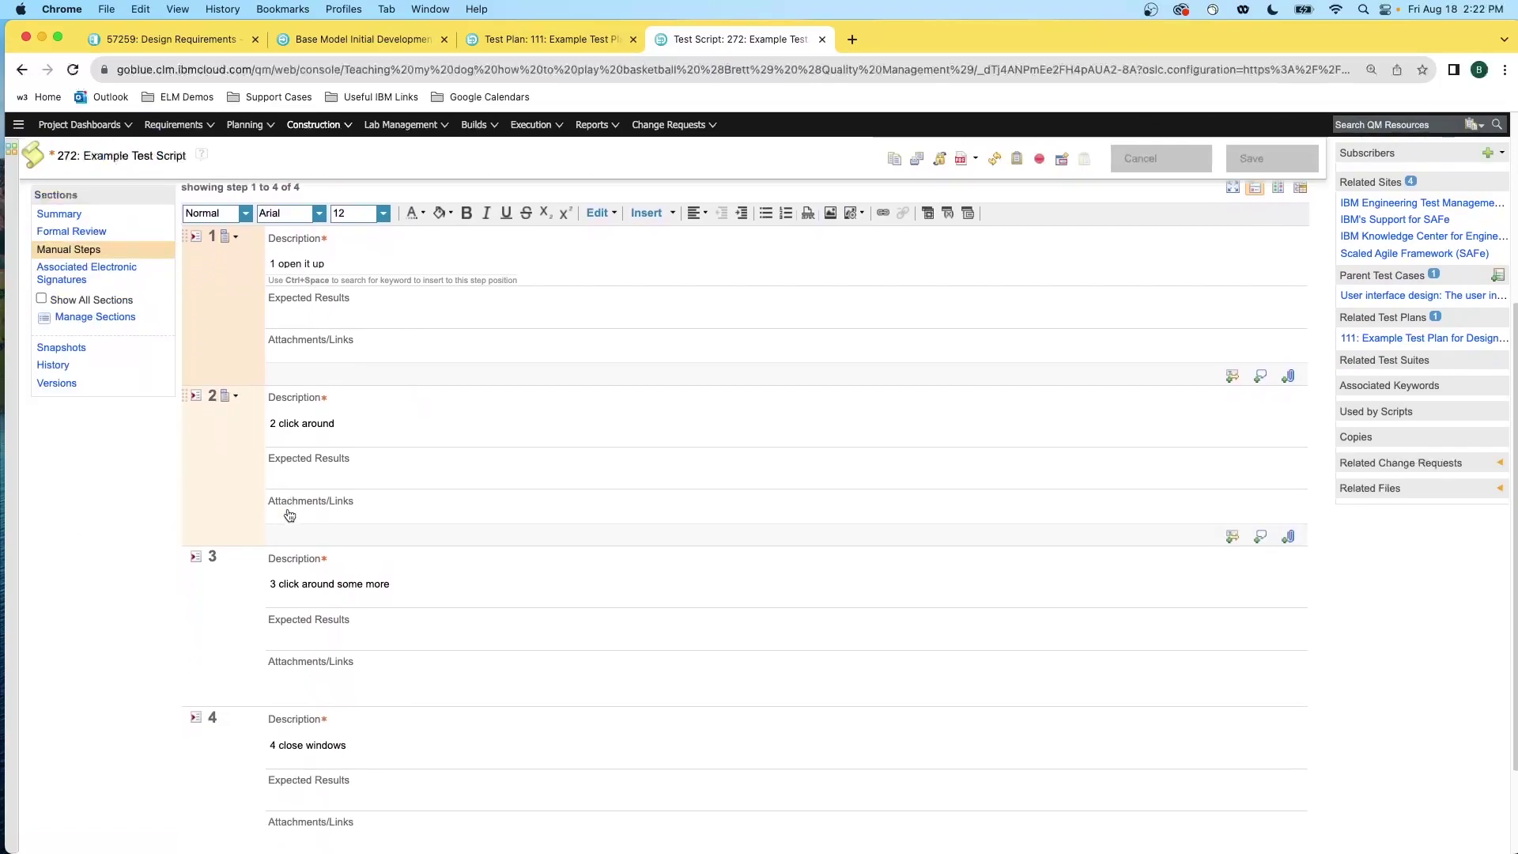
pyautogui.scroll(-1, 289, 520)
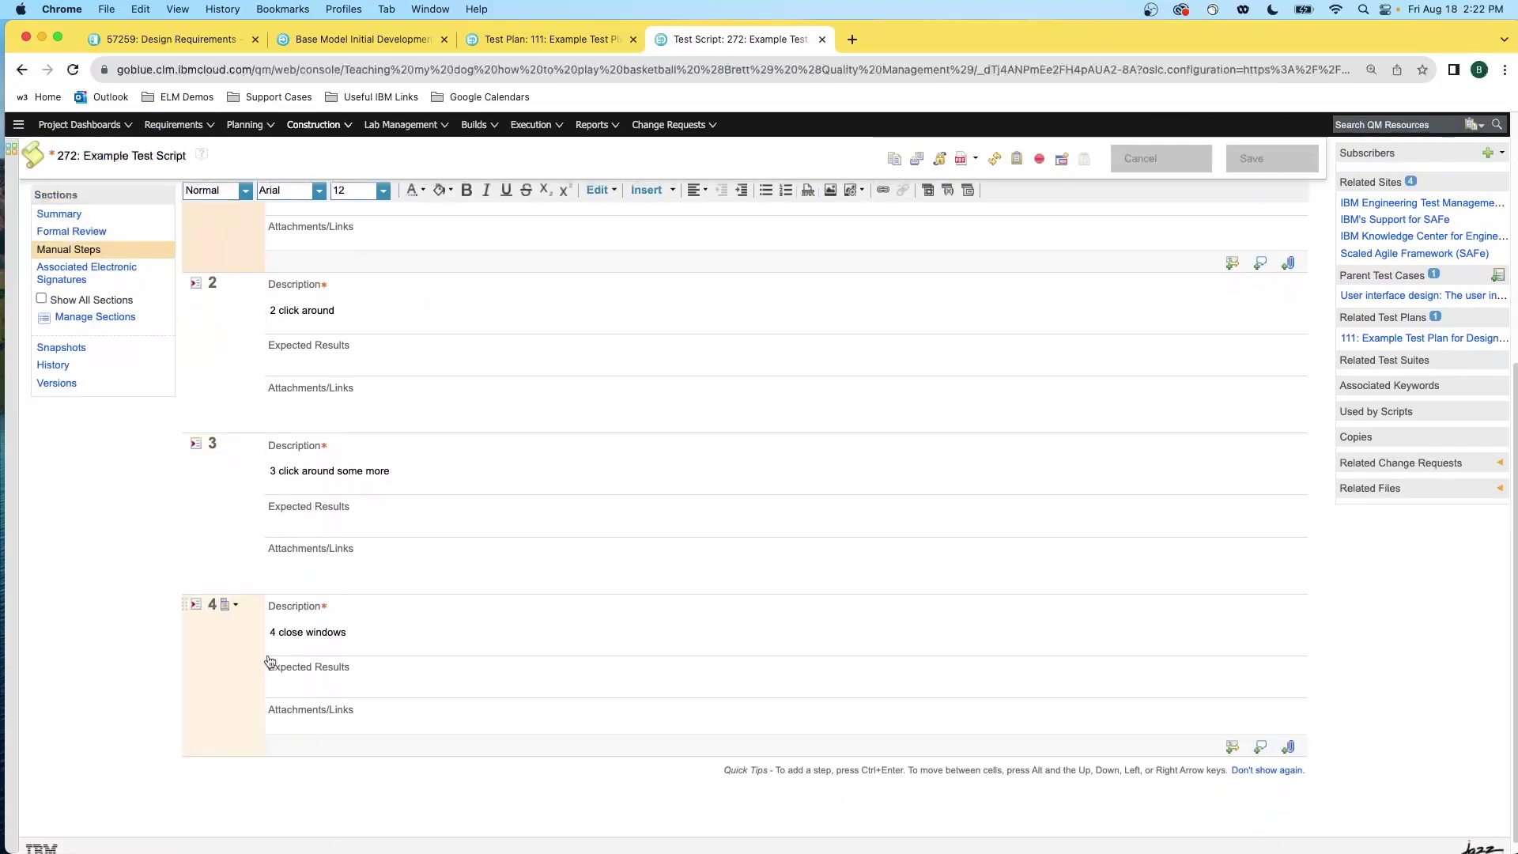
pyautogui.scroll(4, 271, 658)
pyautogui.scroll(5, 271, 658)
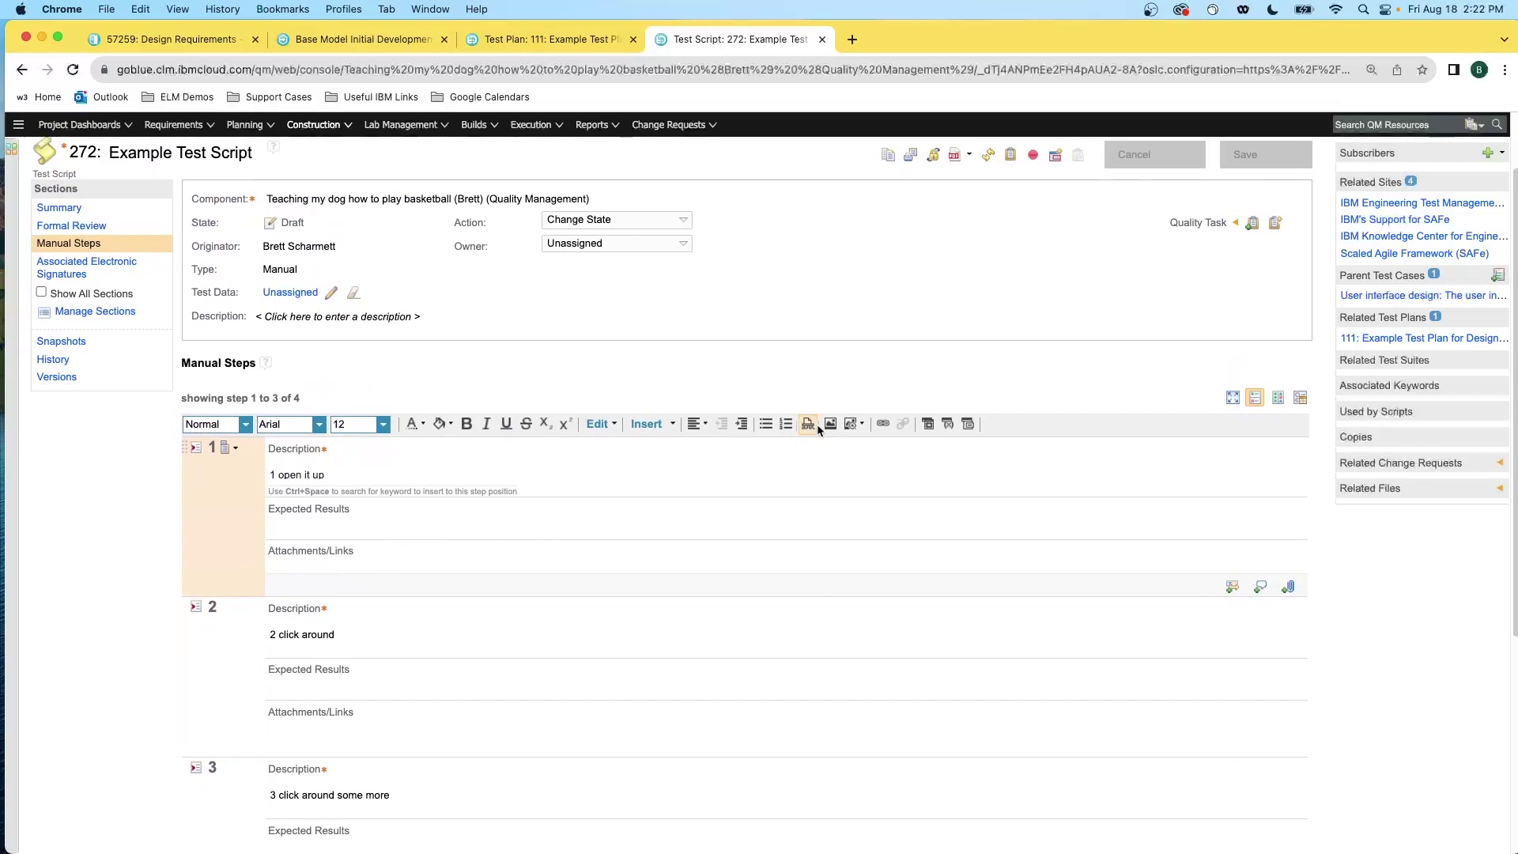
pyautogui.scroll(-1, 716, 459)
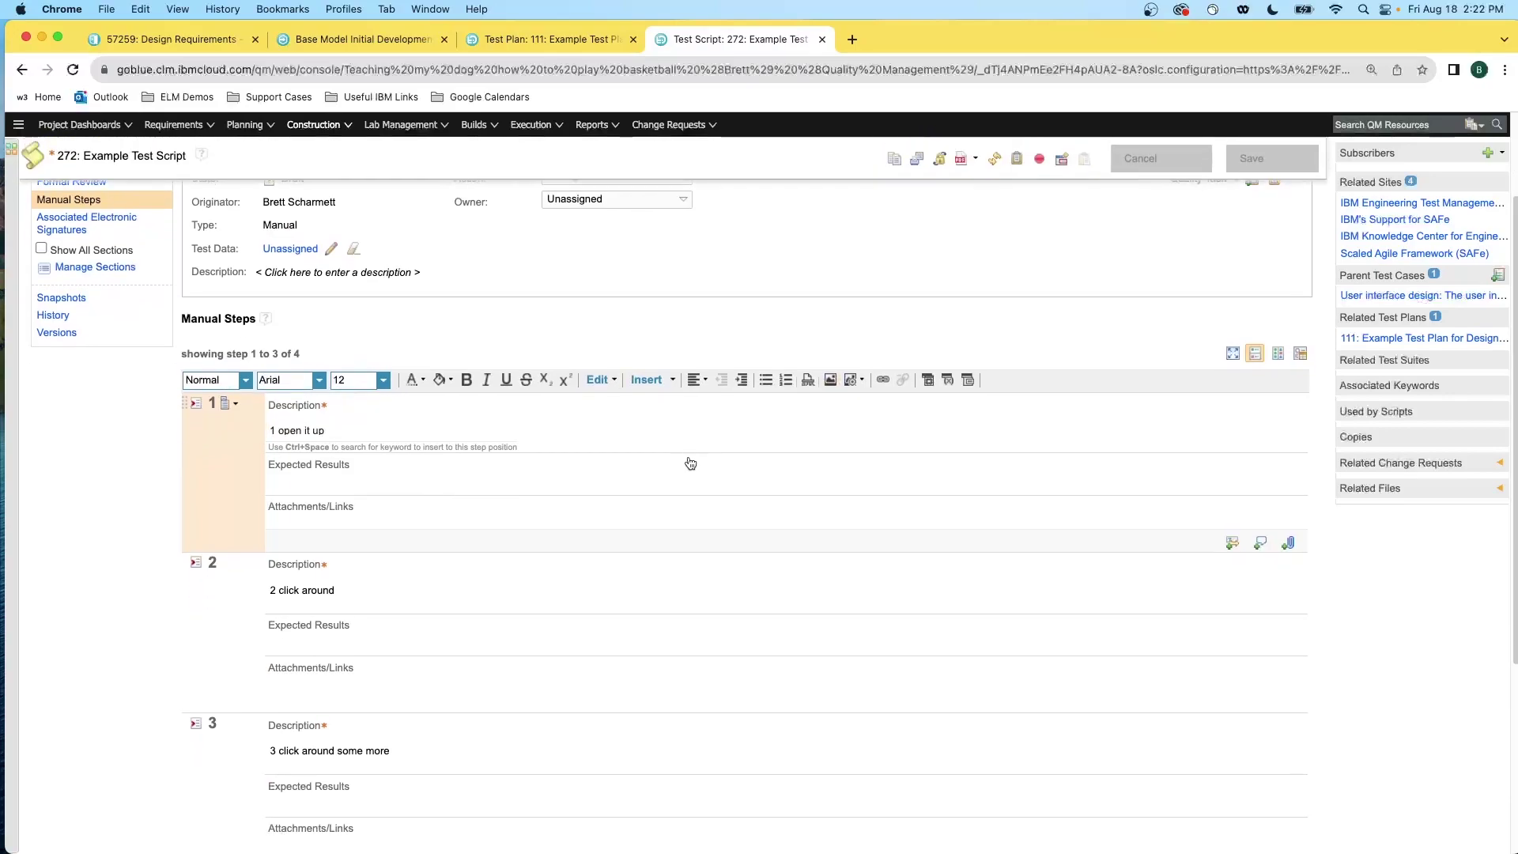
pyautogui.scroll(-2, 689, 454)
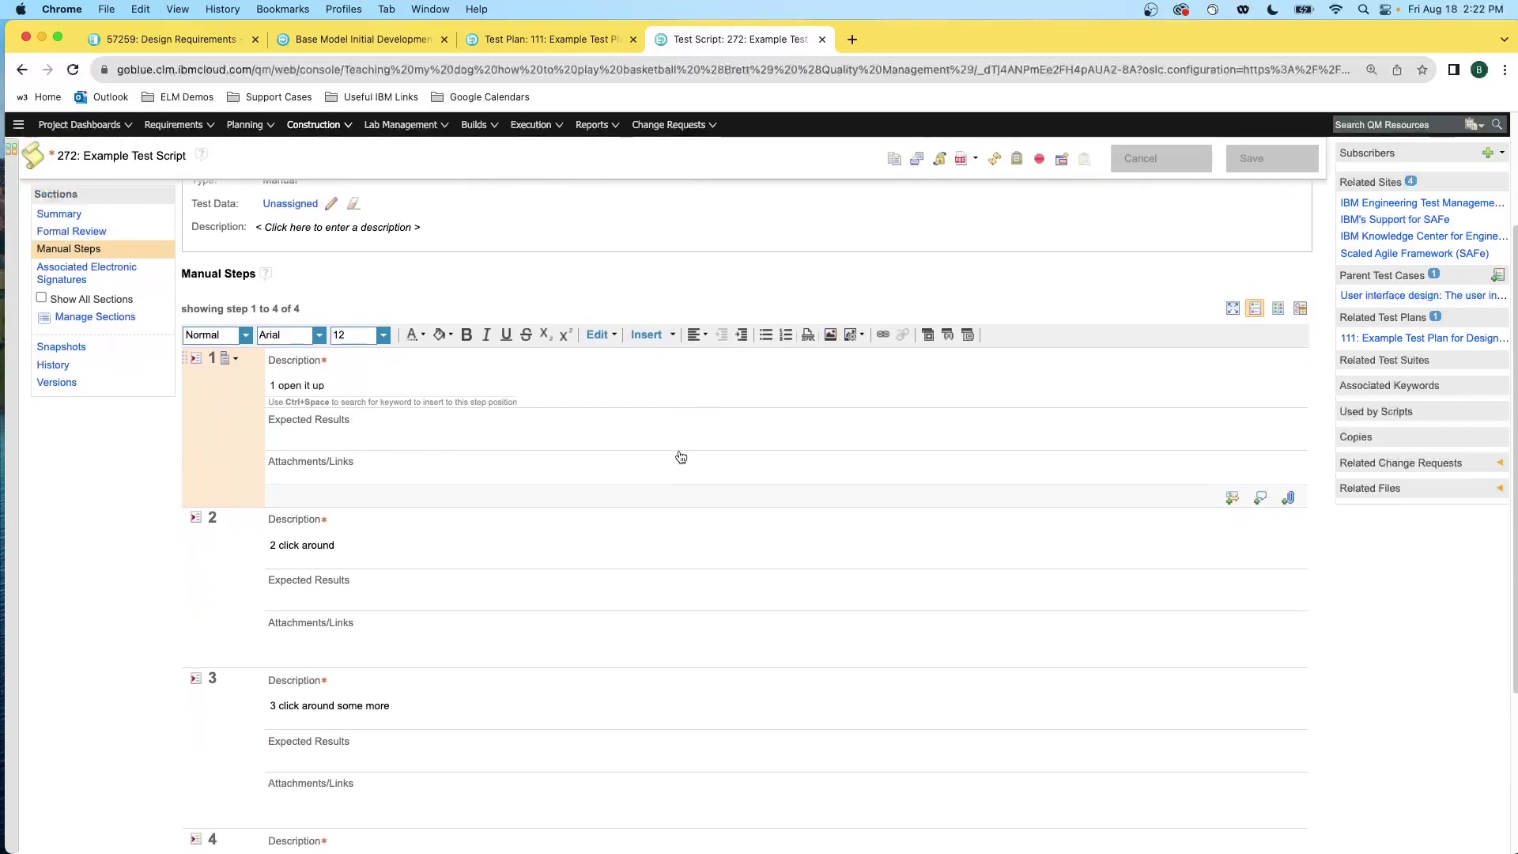
pyautogui.scroll(4, 680, 455)
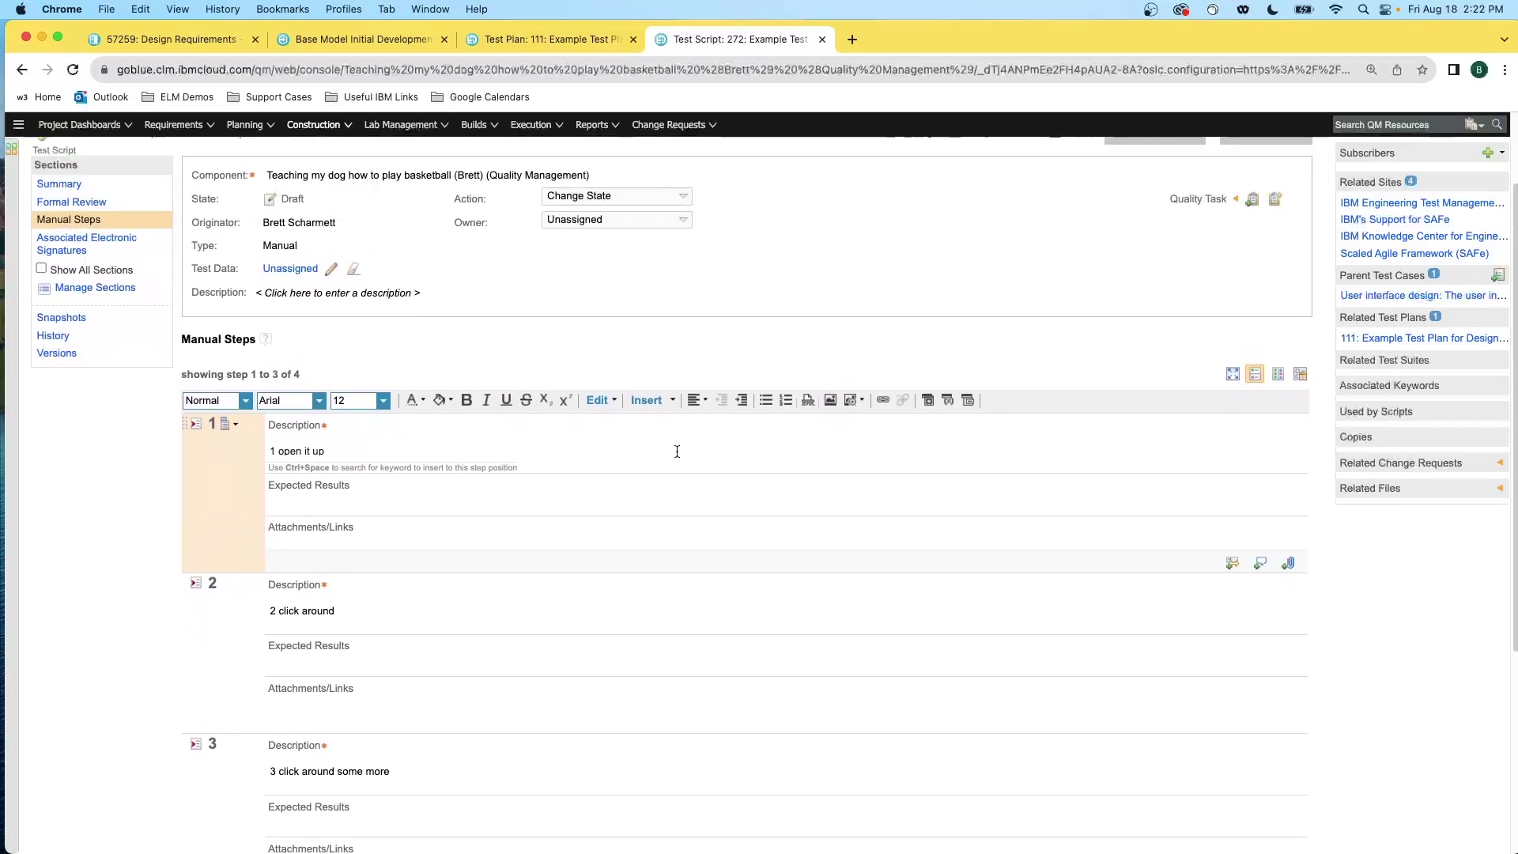
pyautogui.click(676, 449)
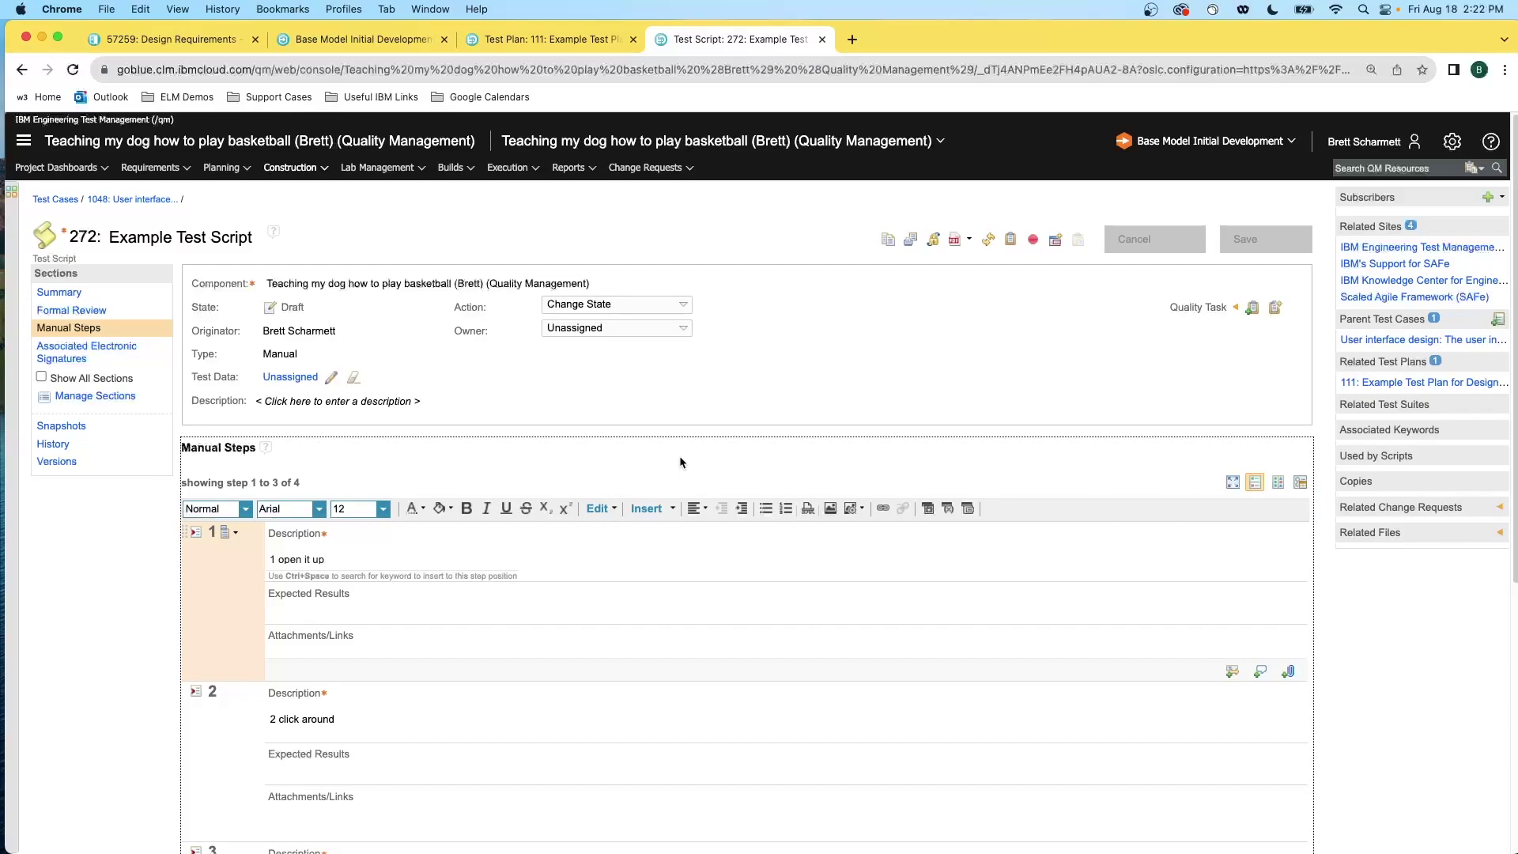
# Return to test case 1048, select Example Test Script, and open the run setup for the test case.
pyautogui.press('super+bracketleft')
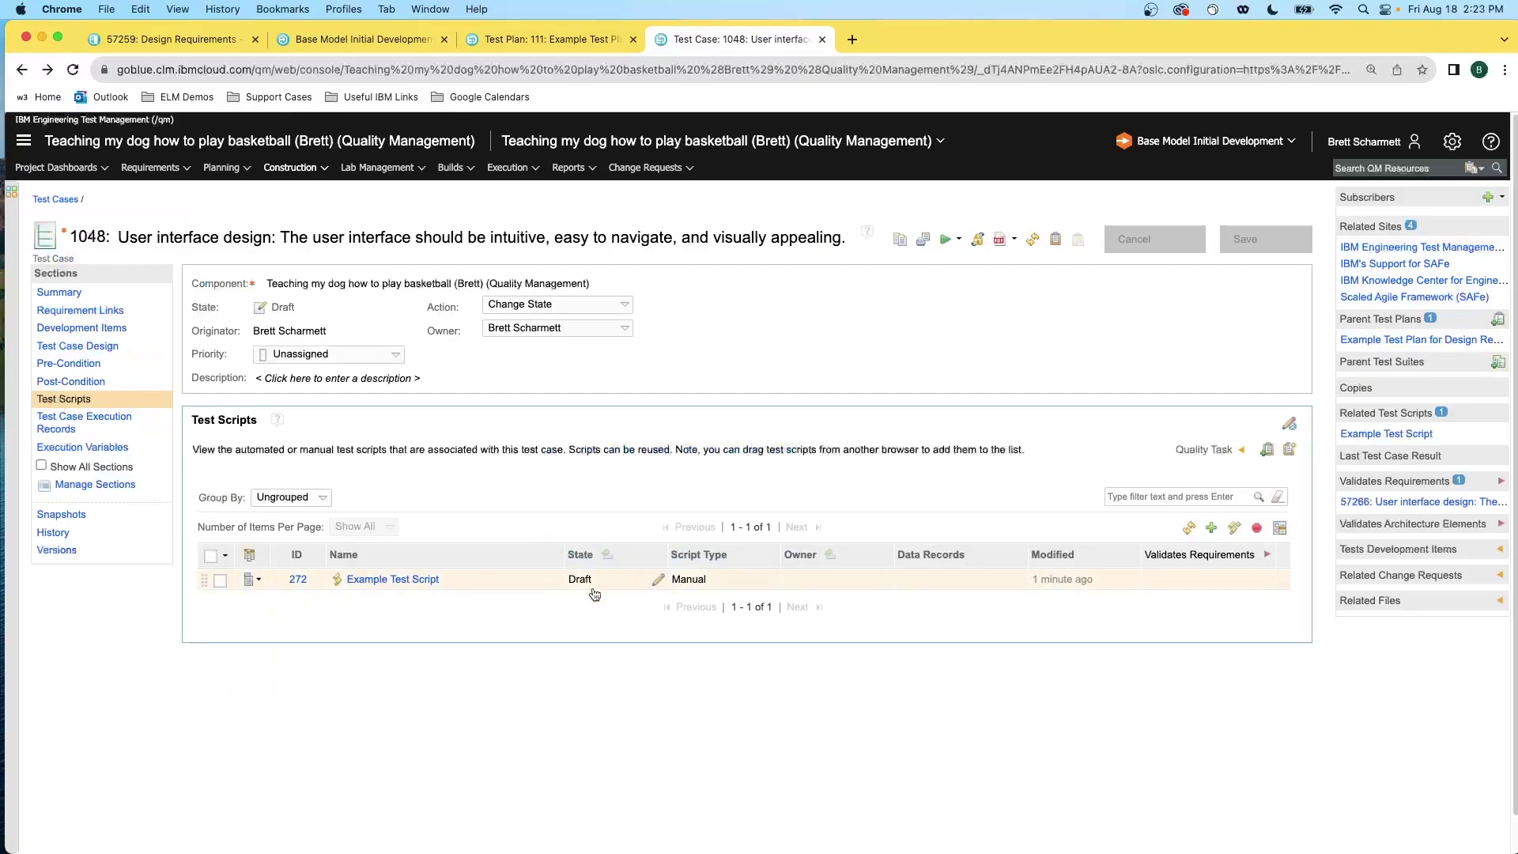
pyautogui.click(464, 582)
pyautogui.click(214, 580)
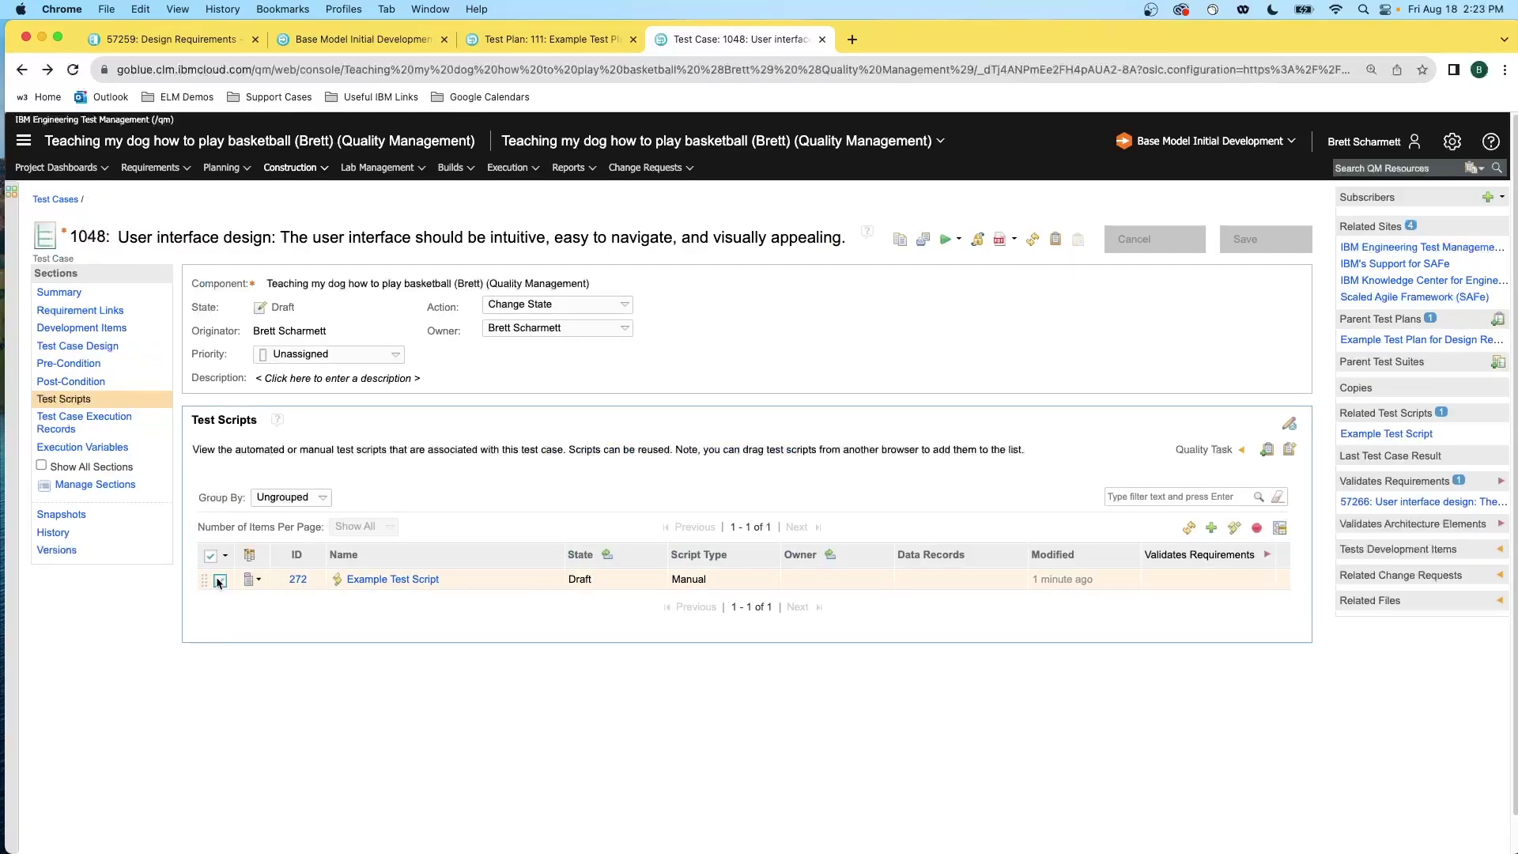
pyautogui.click(947, 238)
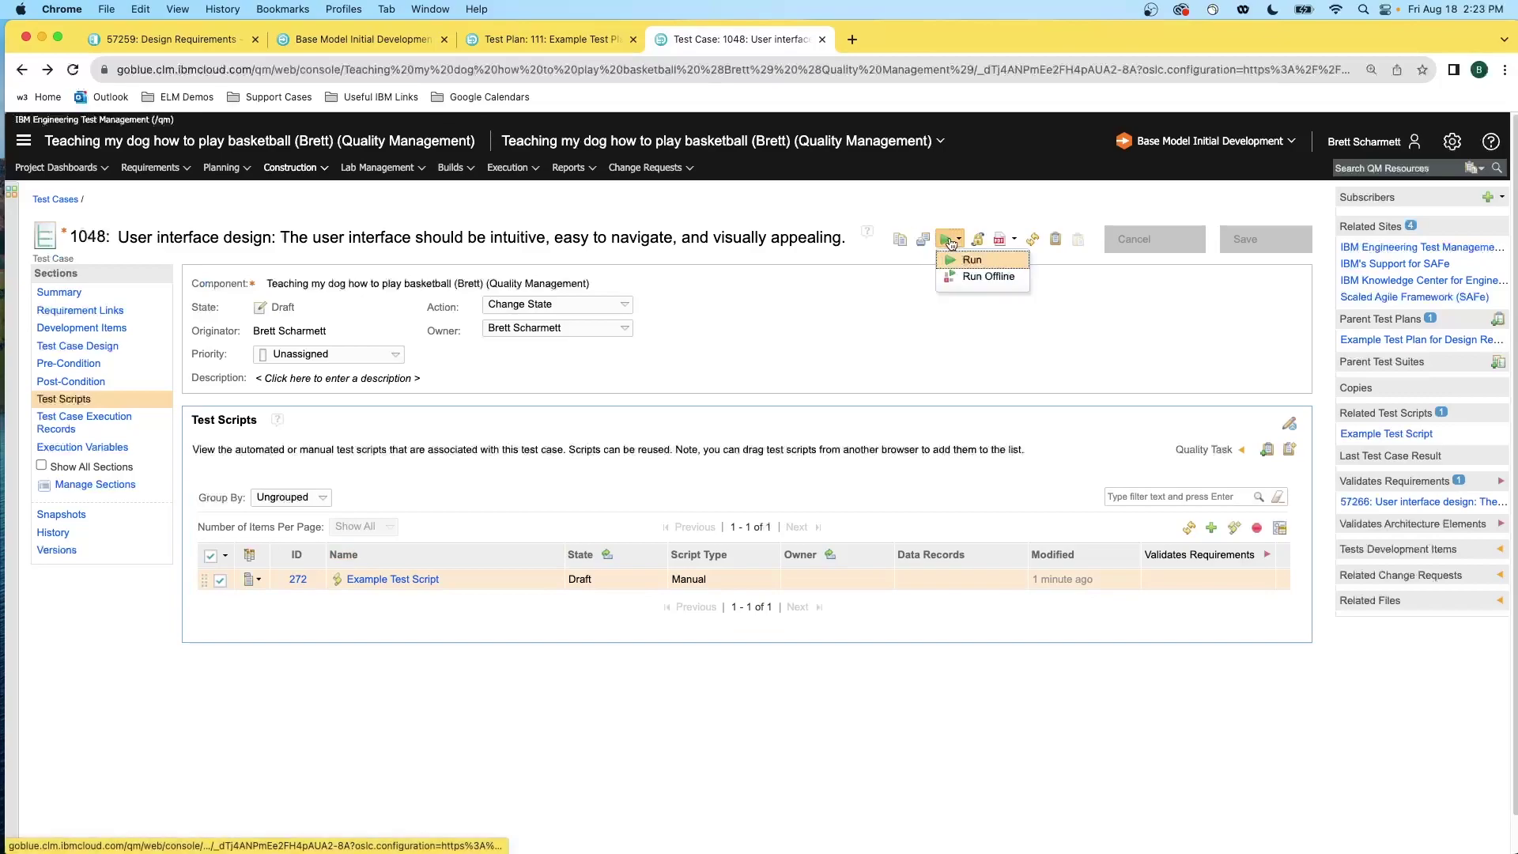
pyautogui.click(951, 261)
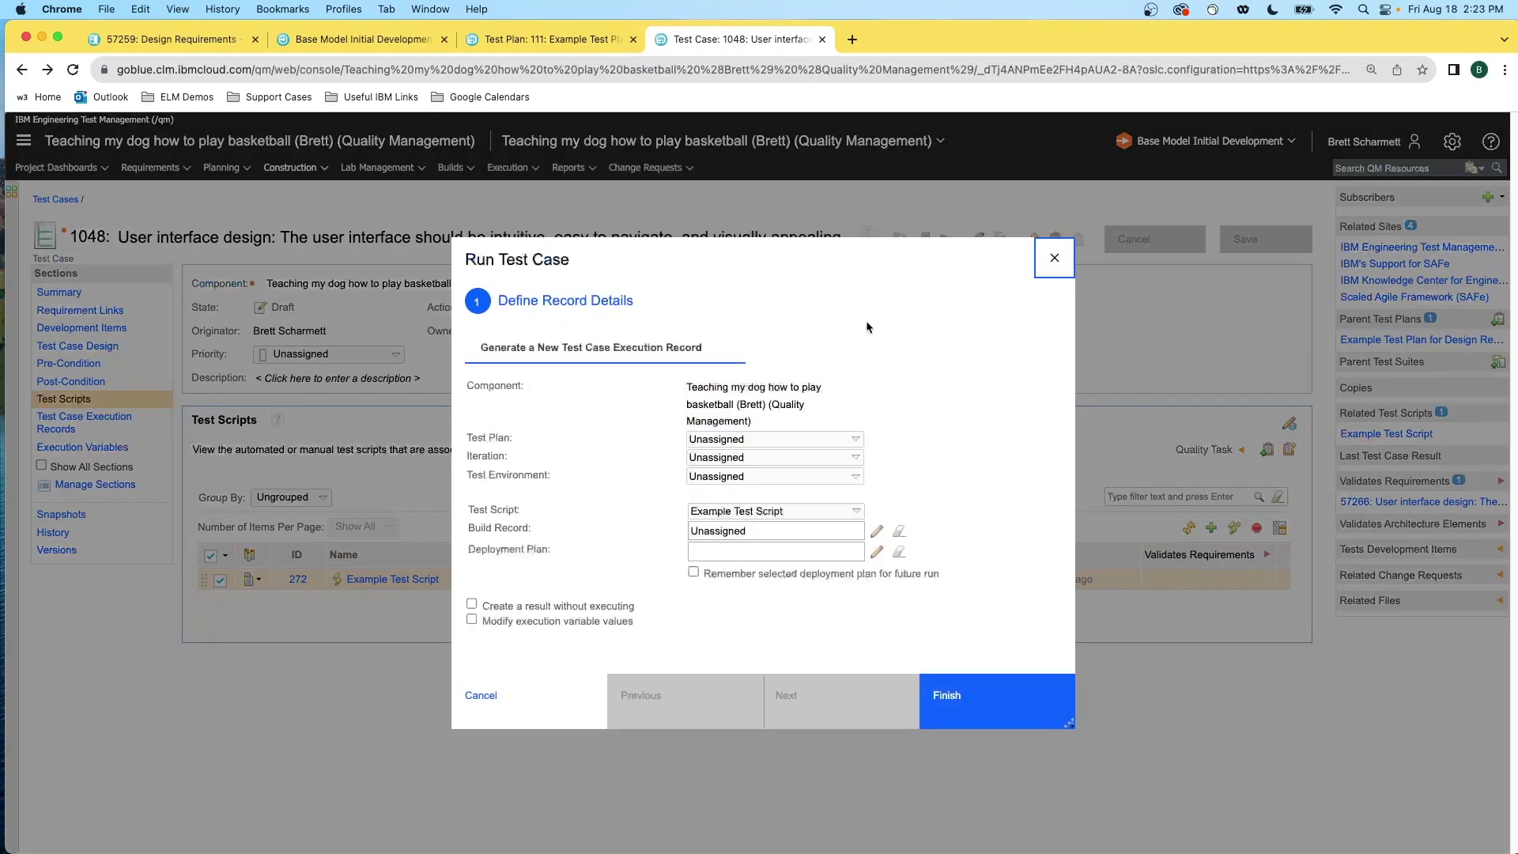
# Assign Example Test Plan for Design Requirements to the run, keeping the iteration unassigned and Example Test Script as the test script.
pyautogui.click(784, 439)
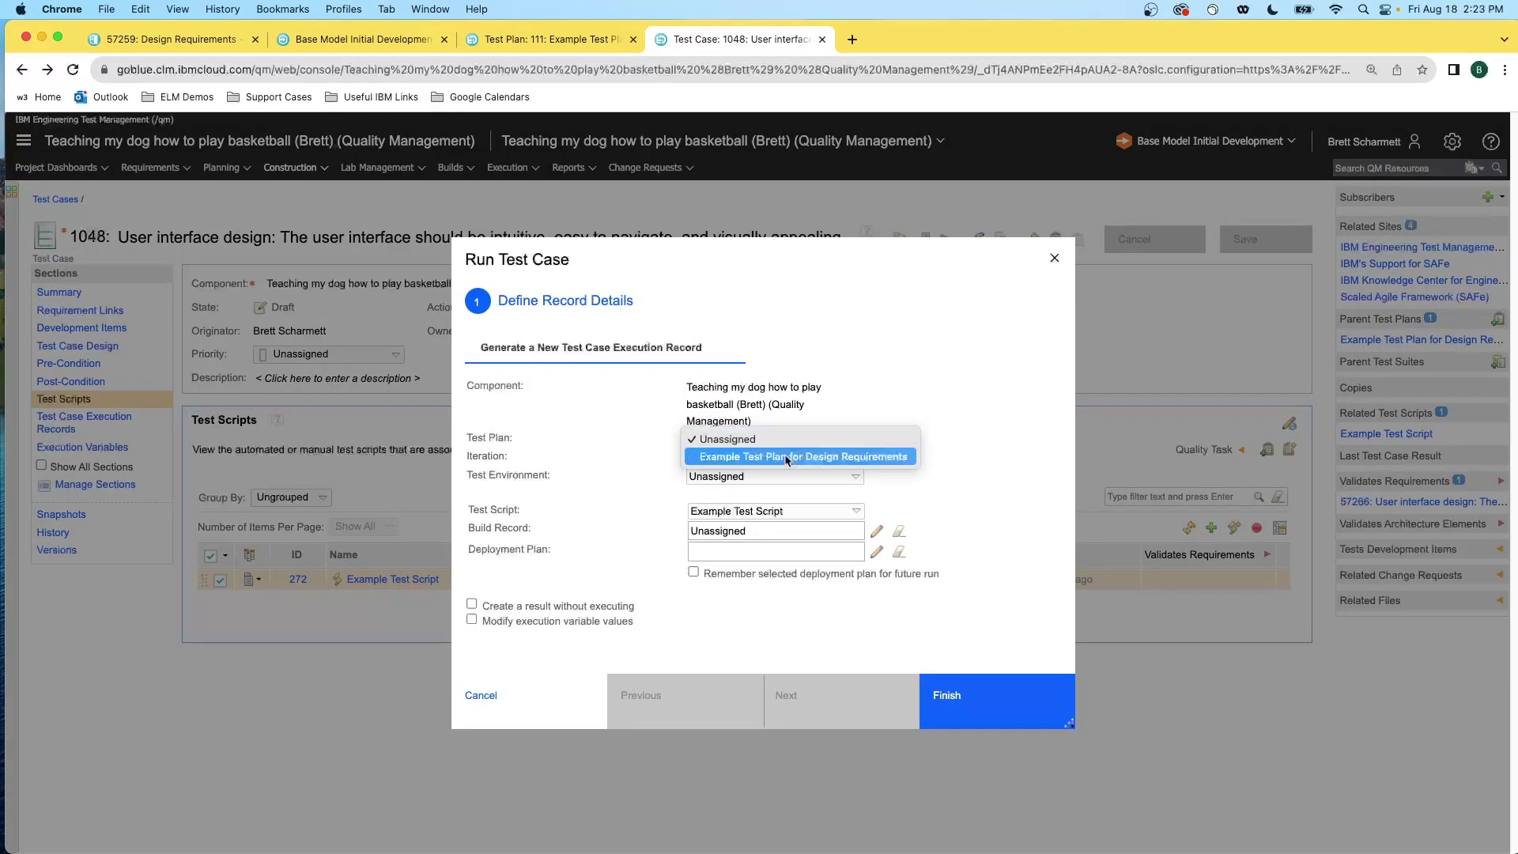
pyautogui.click(772, 455)
pyautogui.click(765, 458)
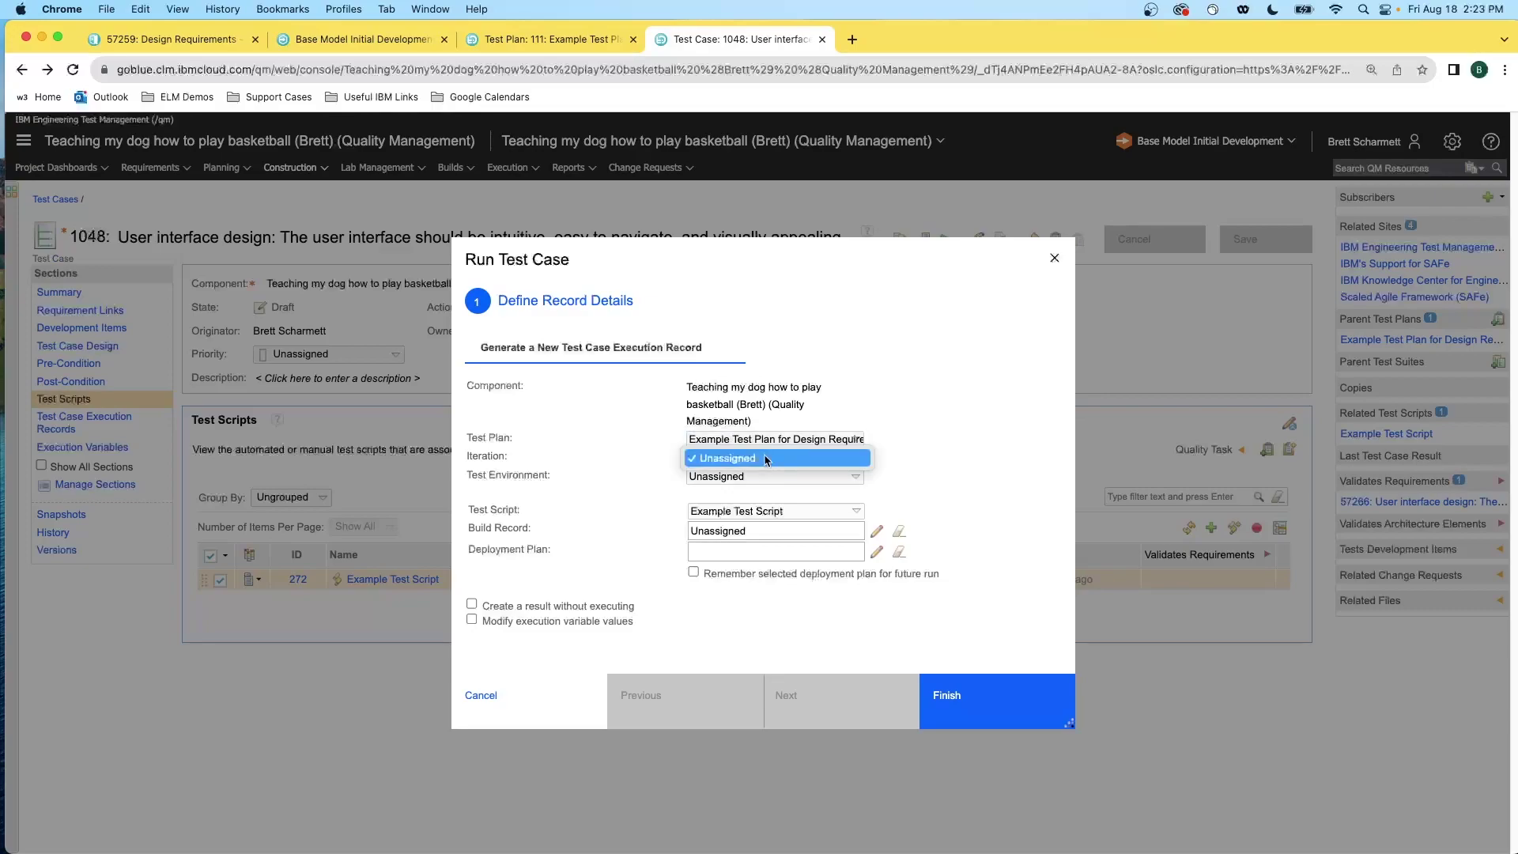
pyautogui.click(765, 459)
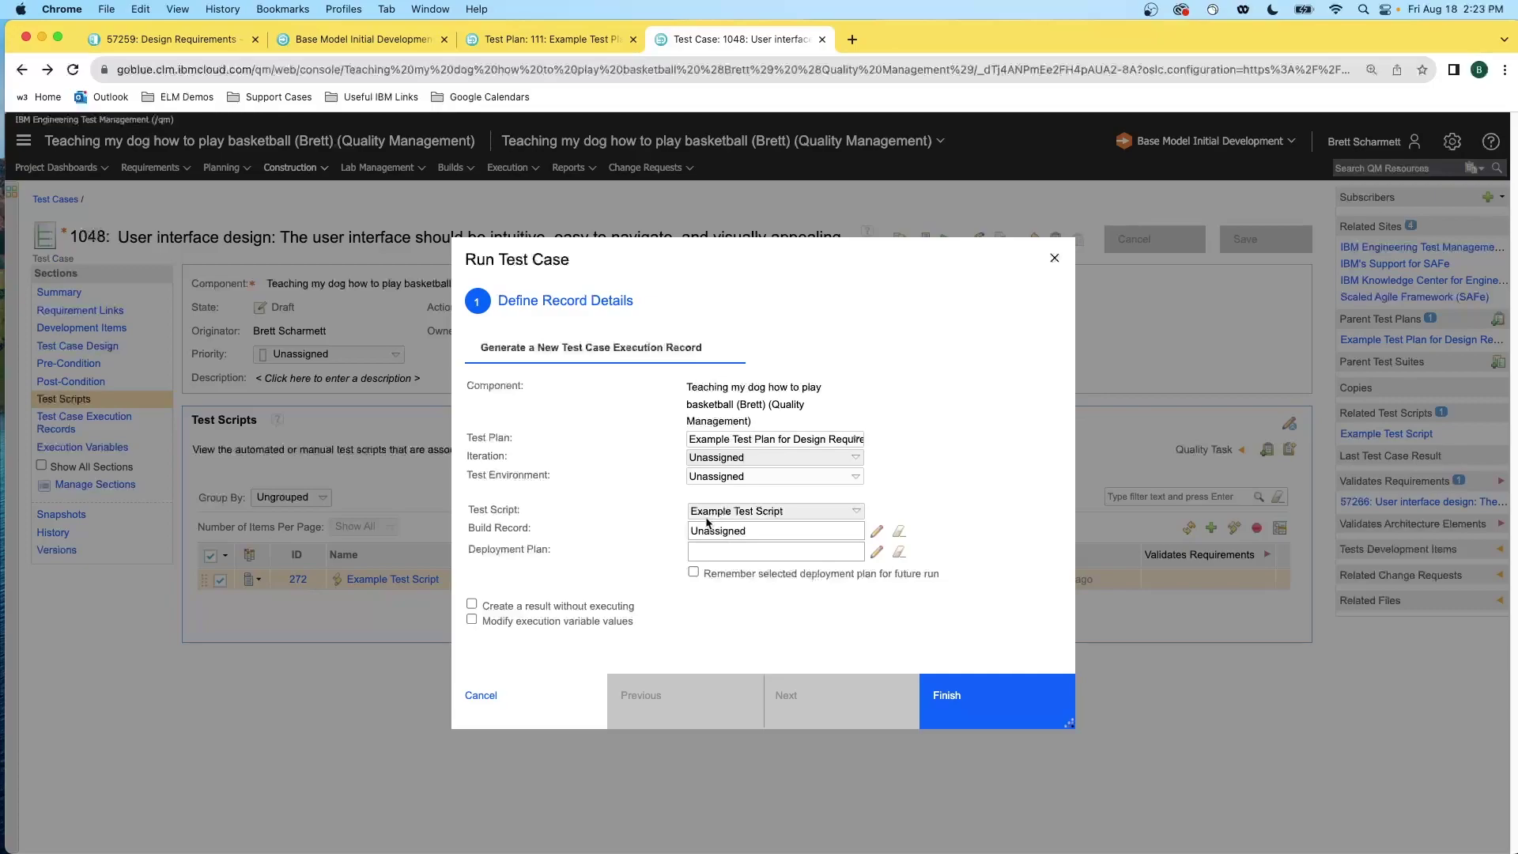
pyautogui.click(778, 512)
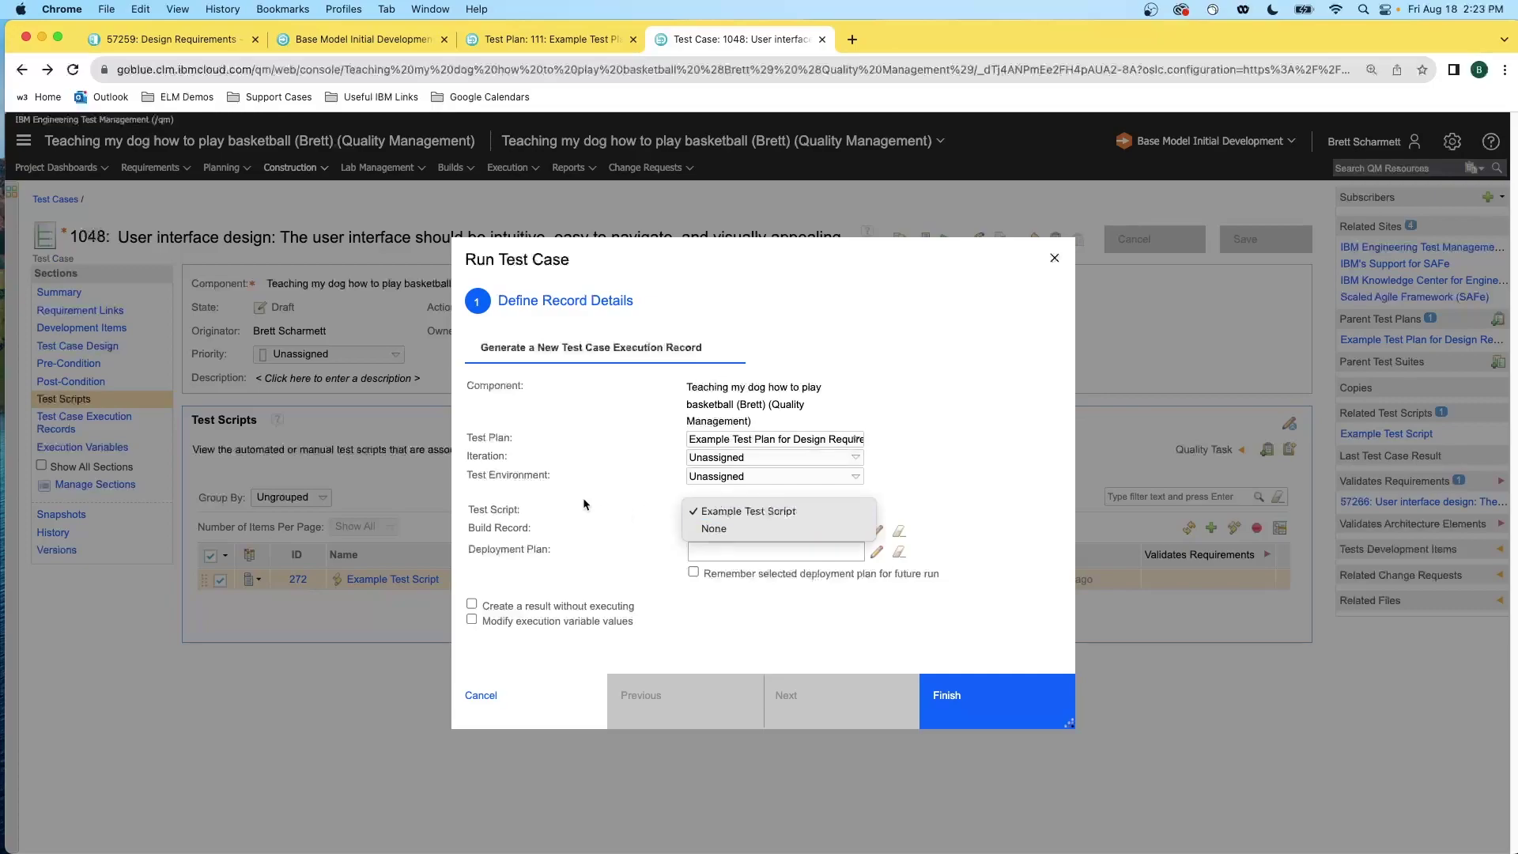
pyautogui.click(651, 524)
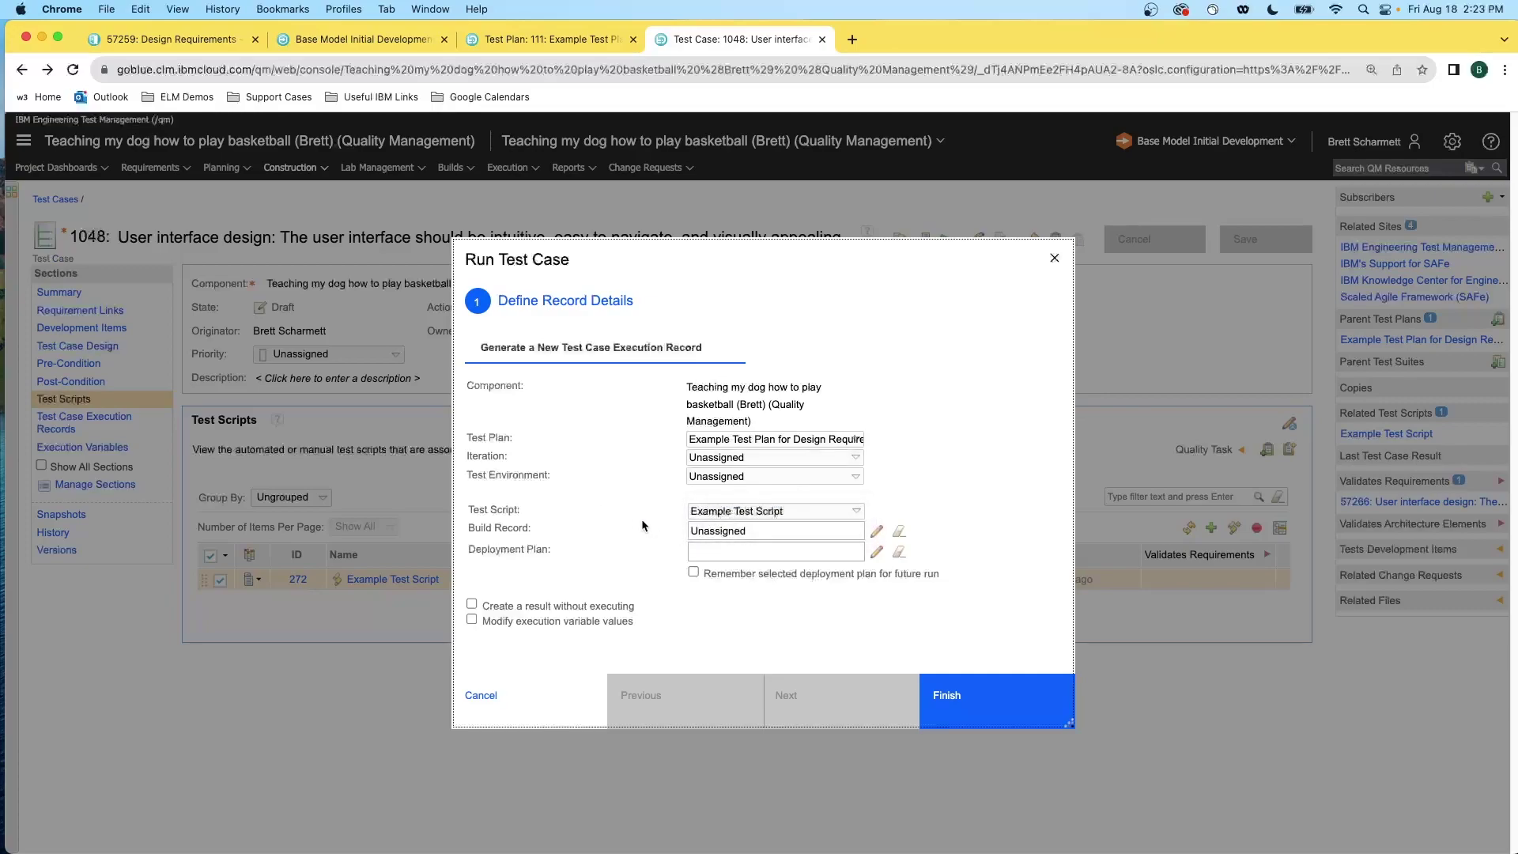
# Check the verdict options for creating a result without executing, leave that option off, and start the test case execution.
pyautogui.click(631, 606)
pyautogui.click(597, 598)
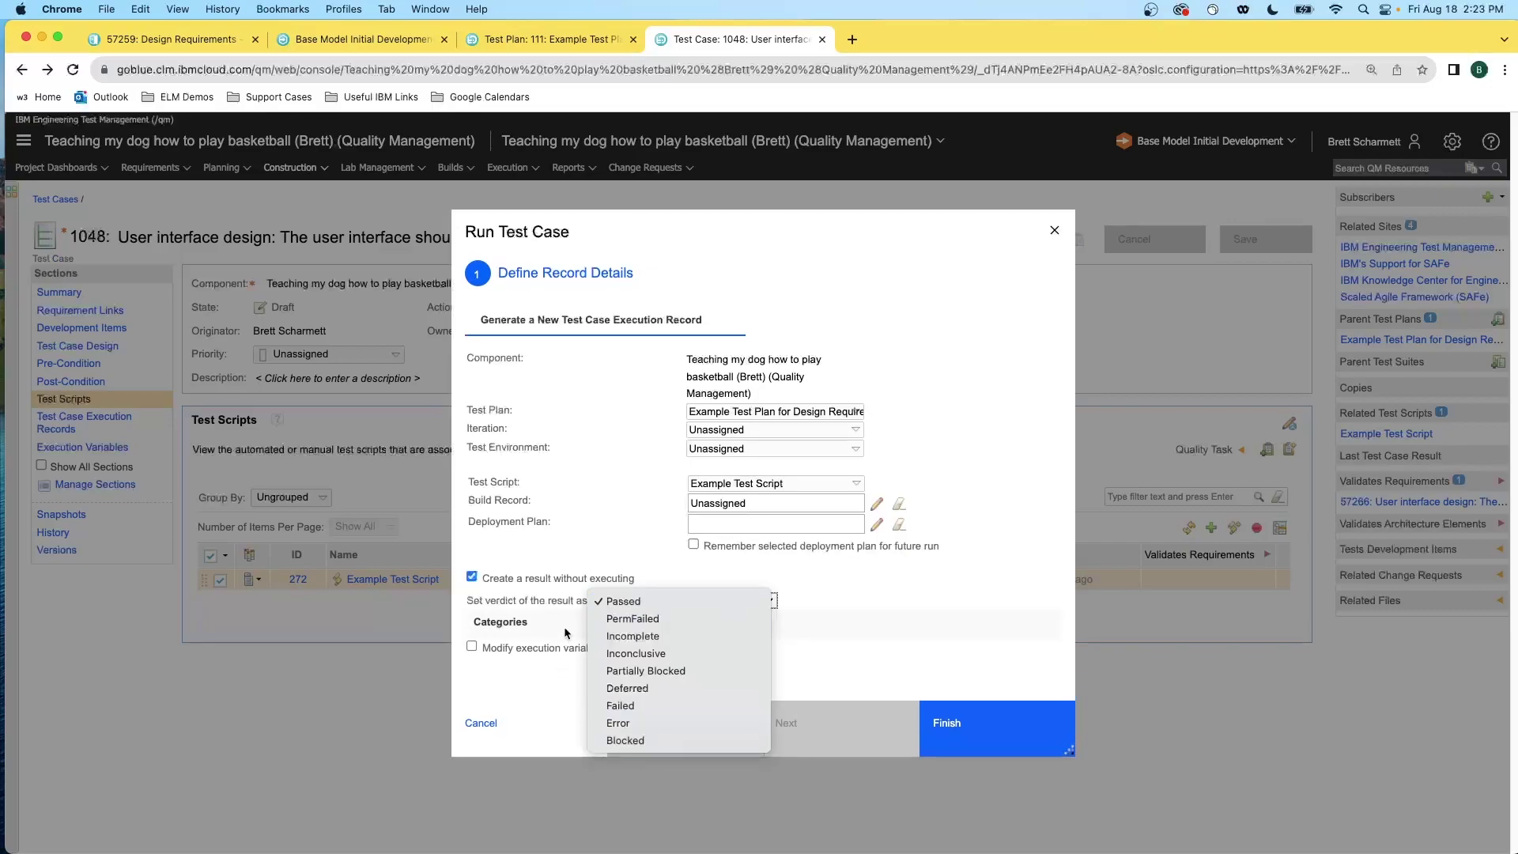
pyautogui.click(547, 585)
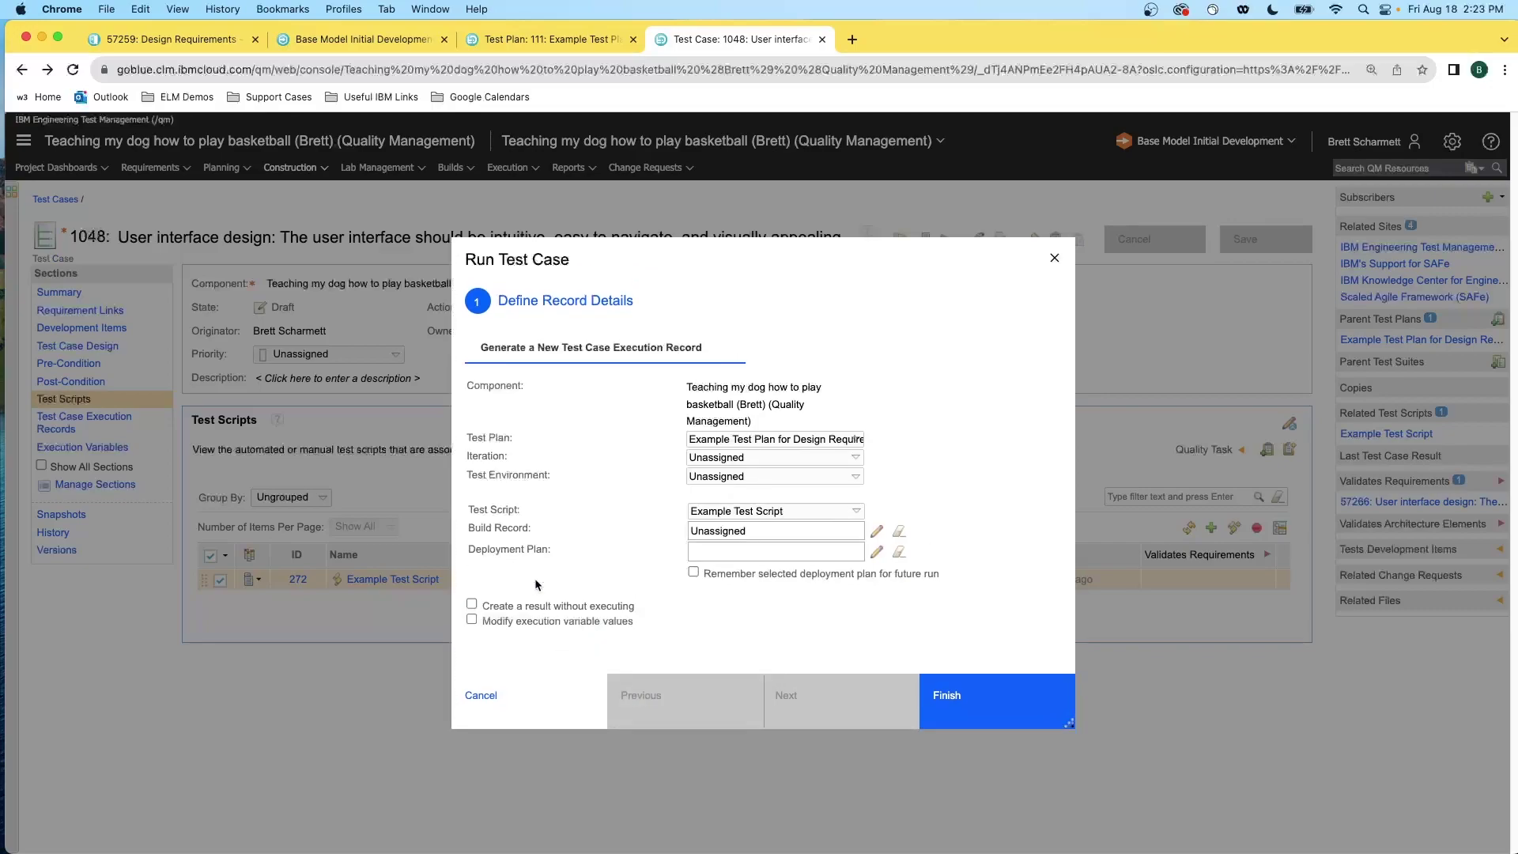
pyautogui.click(973, 700)
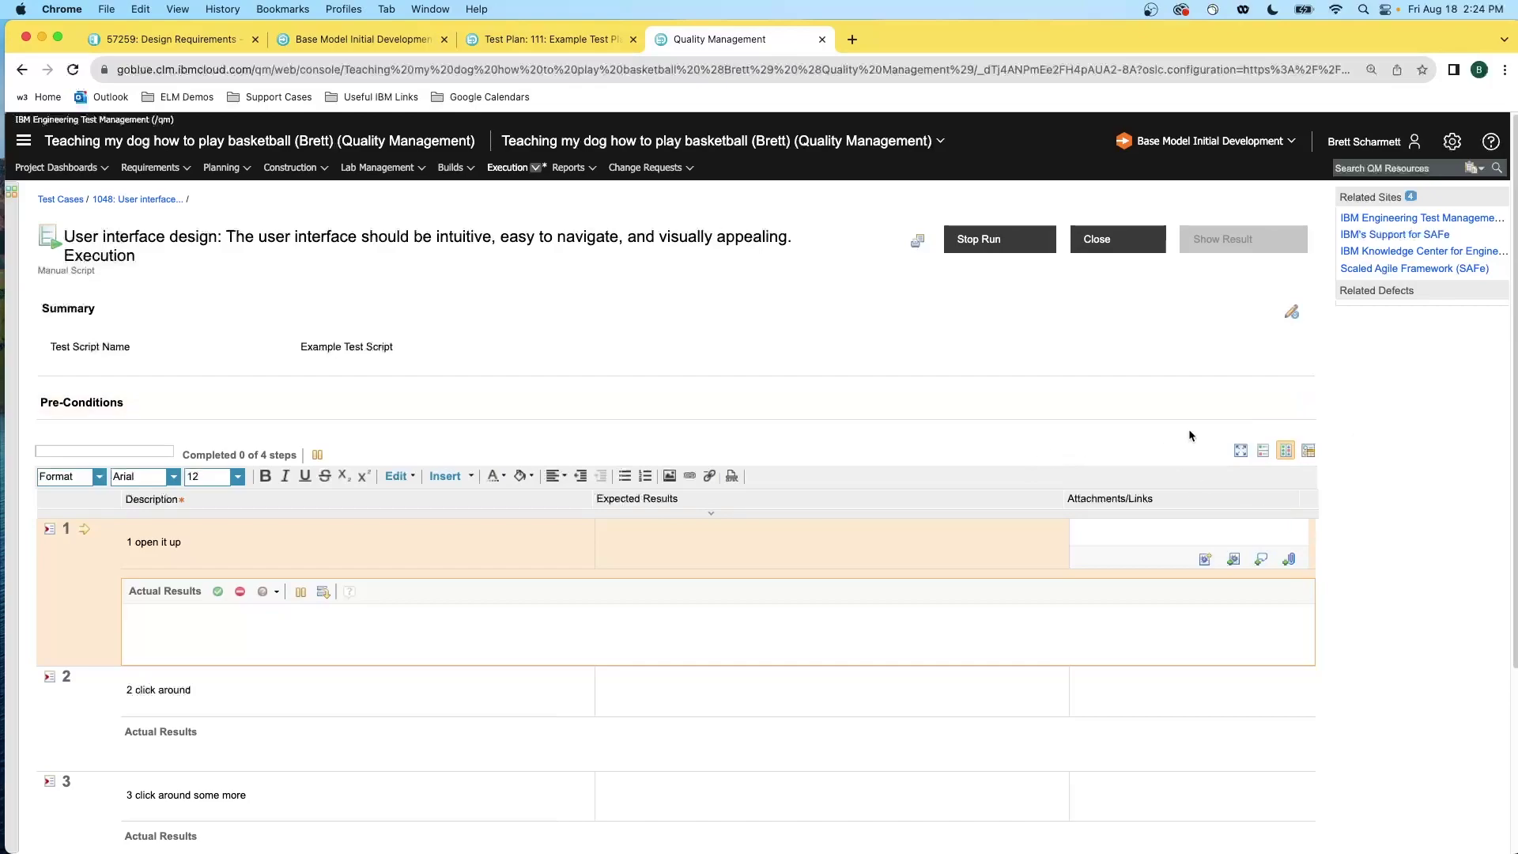
# Compare the execution's form and table layouts and column display settings, and slightly widen the Attachments/Links column in the table layout.
pyautogui.click(1261, 457)
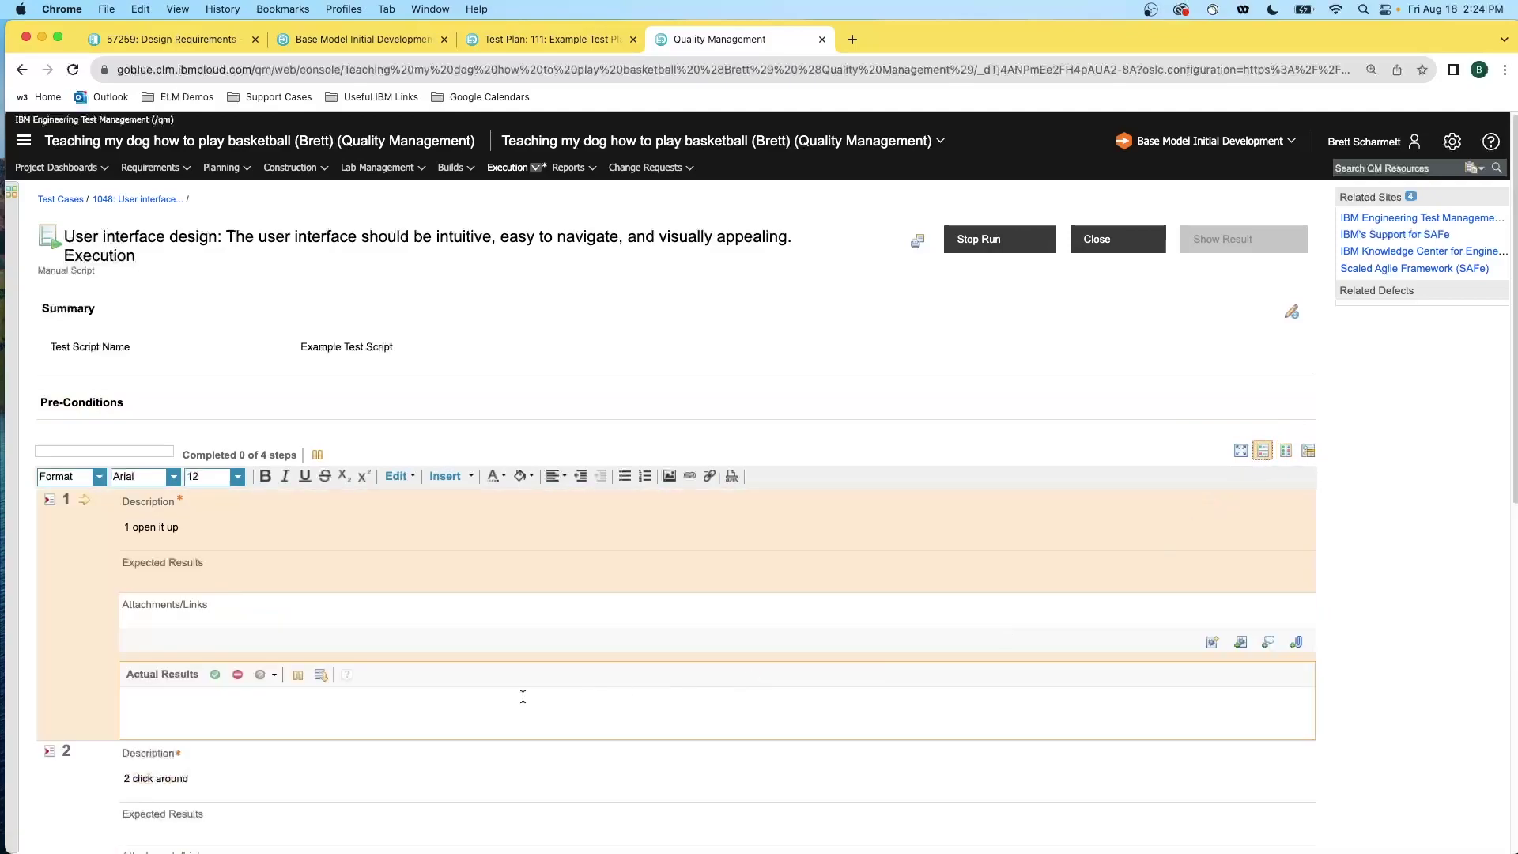
pyautogui.click(1285, 450)
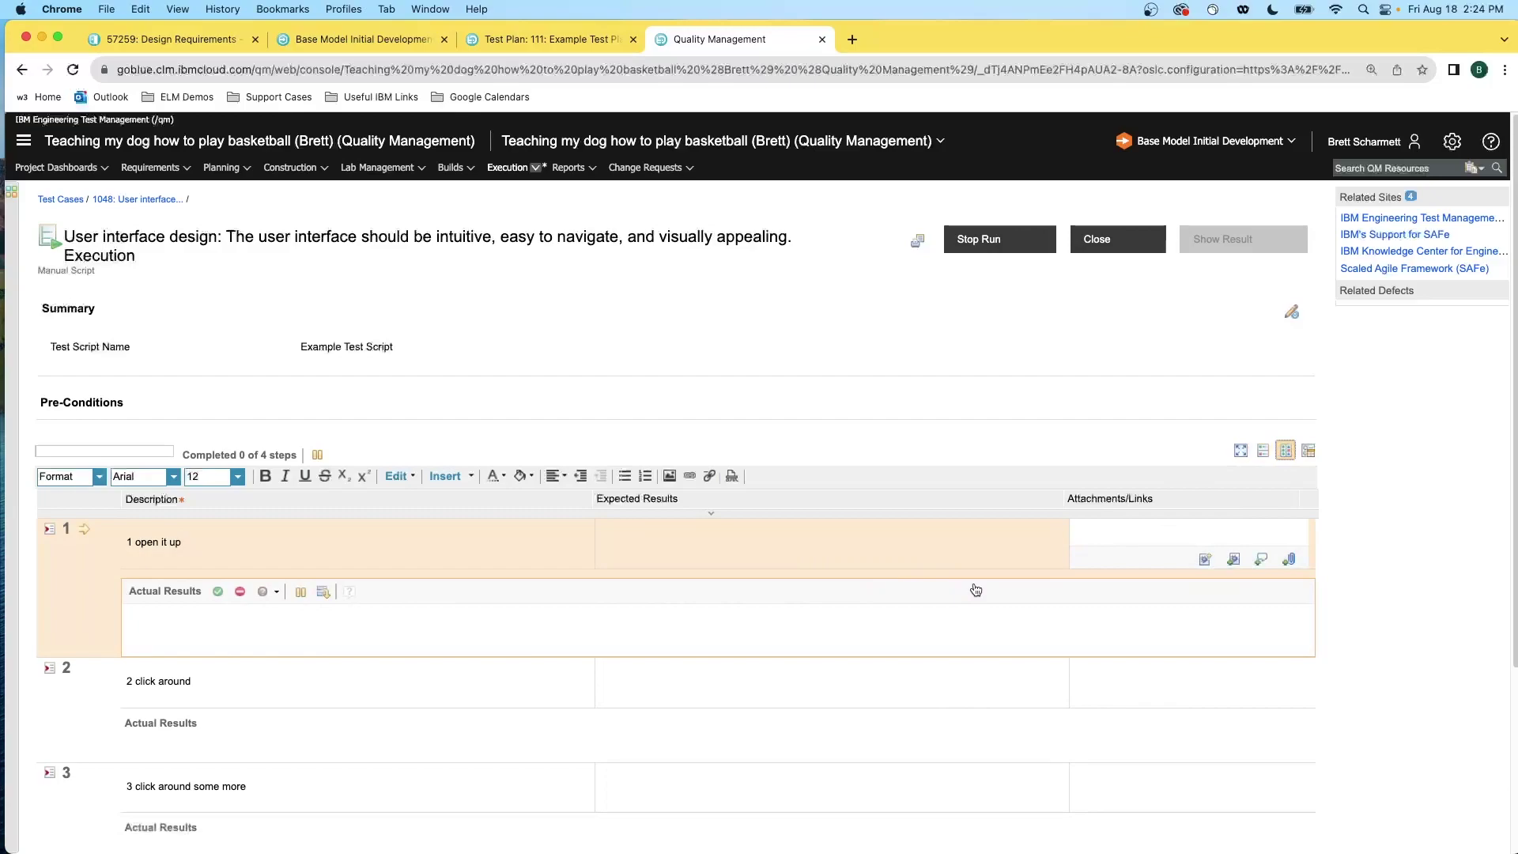
pyautogui.click(1307, 451)
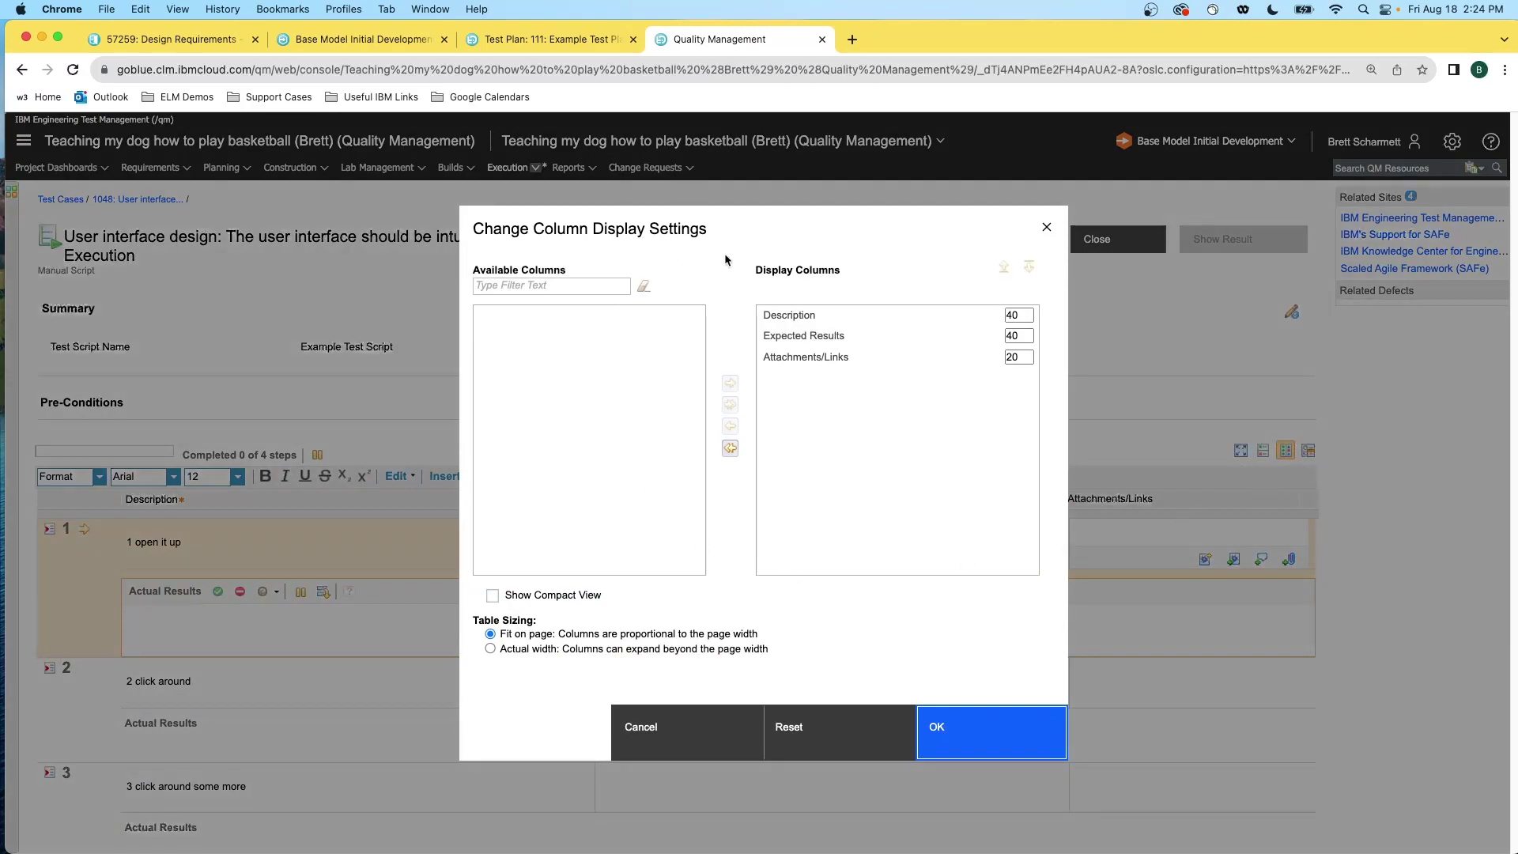
pyautogui.click(654, 740)
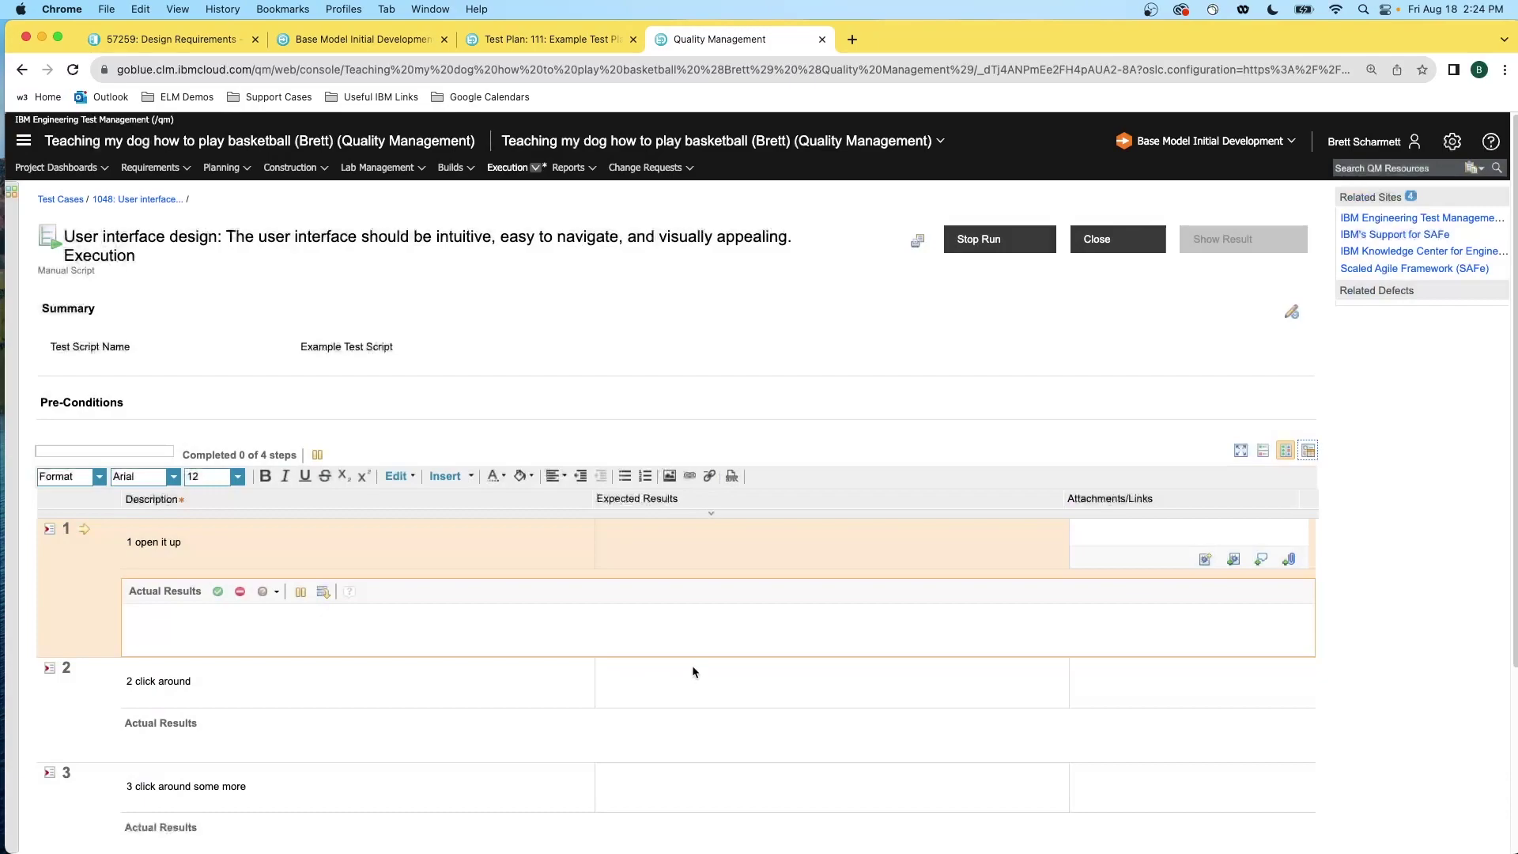
pyautogui.moveTo(1068, 502)
pyautogui.mouseDown()
pyautogui.moveTo(1012, 500)
pyautogui.moveTo(1044, 500)
pyautogui.mouseUp()
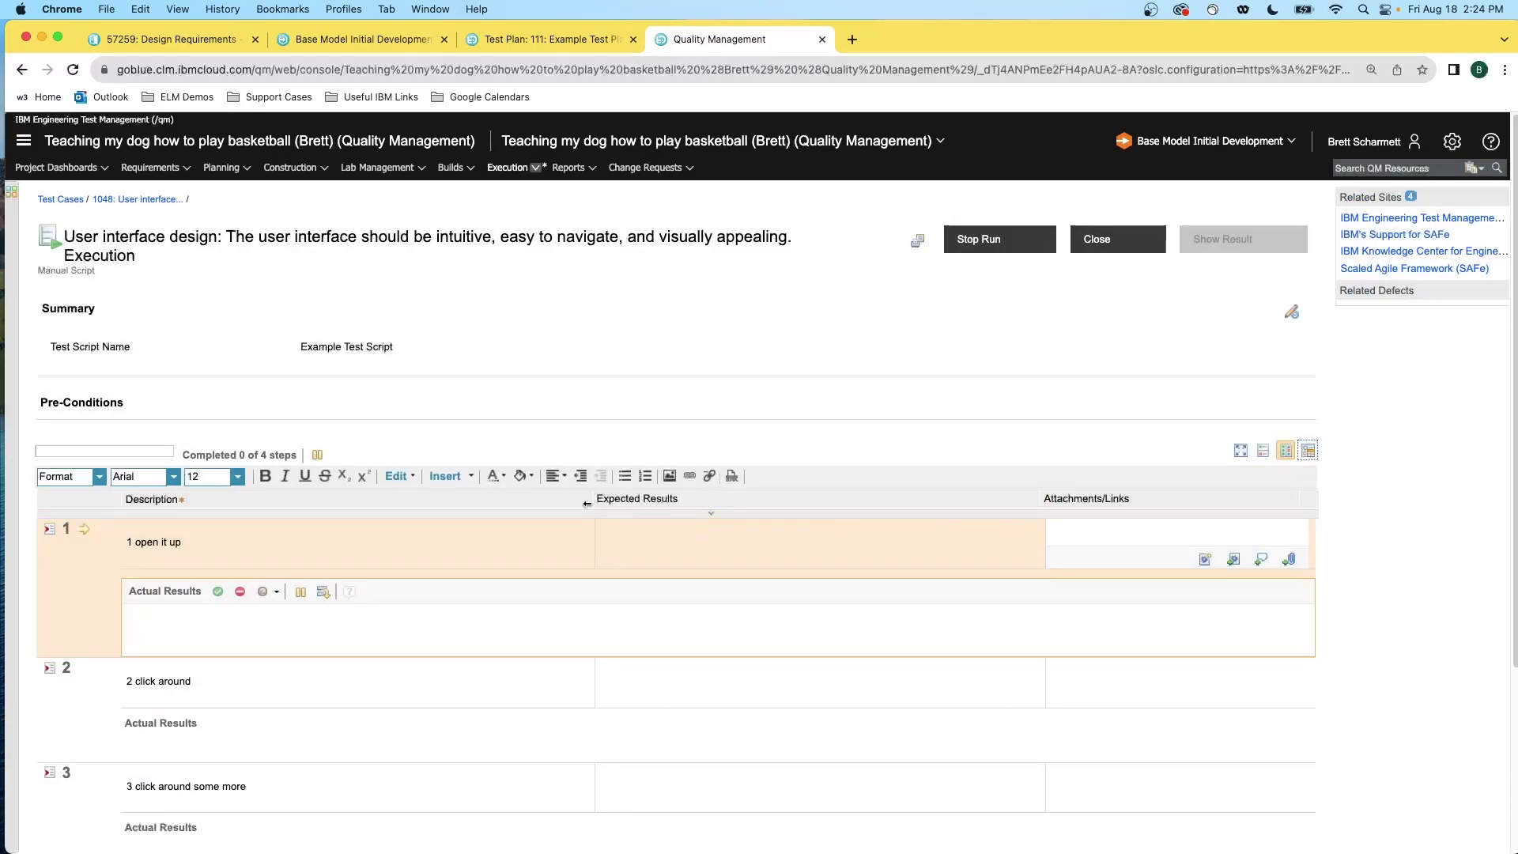
# Record the actual results "good" for step 1 and "worked" for step 2, and mark both steps as passed.
pyautogui.click(231, 617)
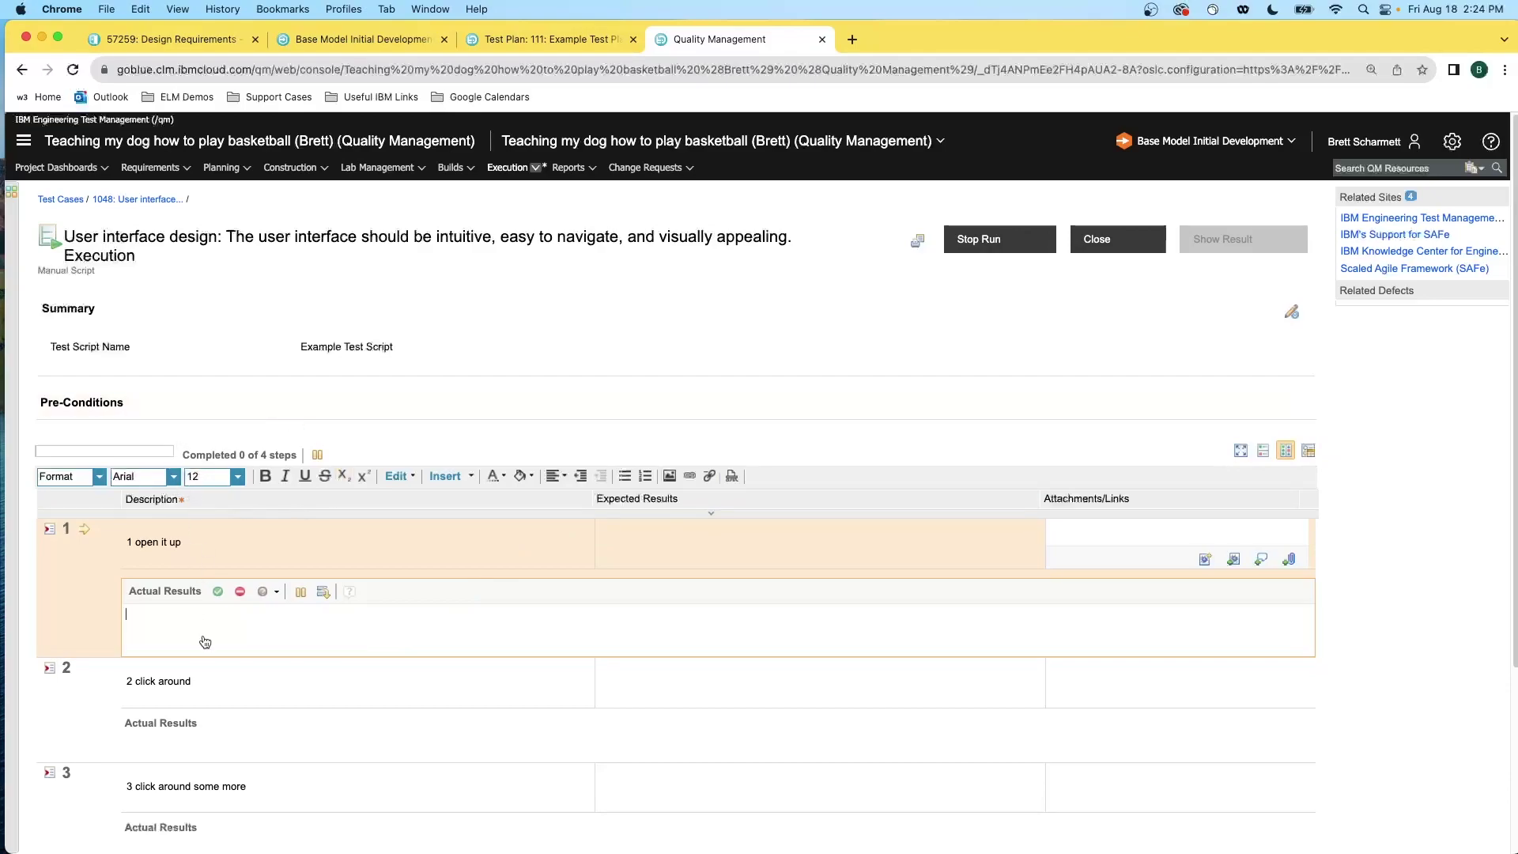
pyautogui.write('good')
pyautogui.click(217, 591)
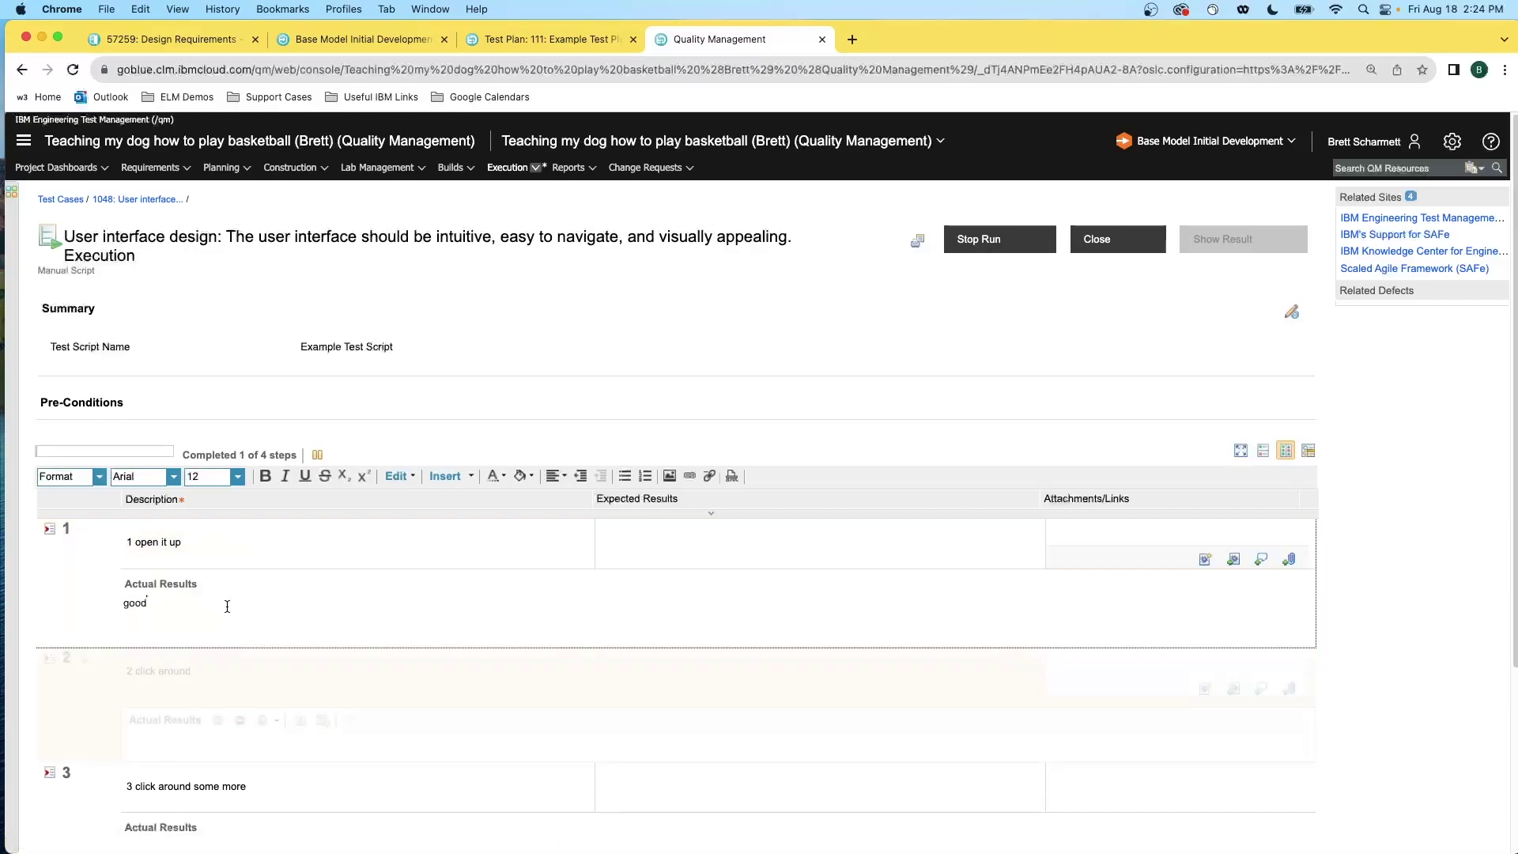
pyautogui.write('worked')
pyautogui.click(218, 696)
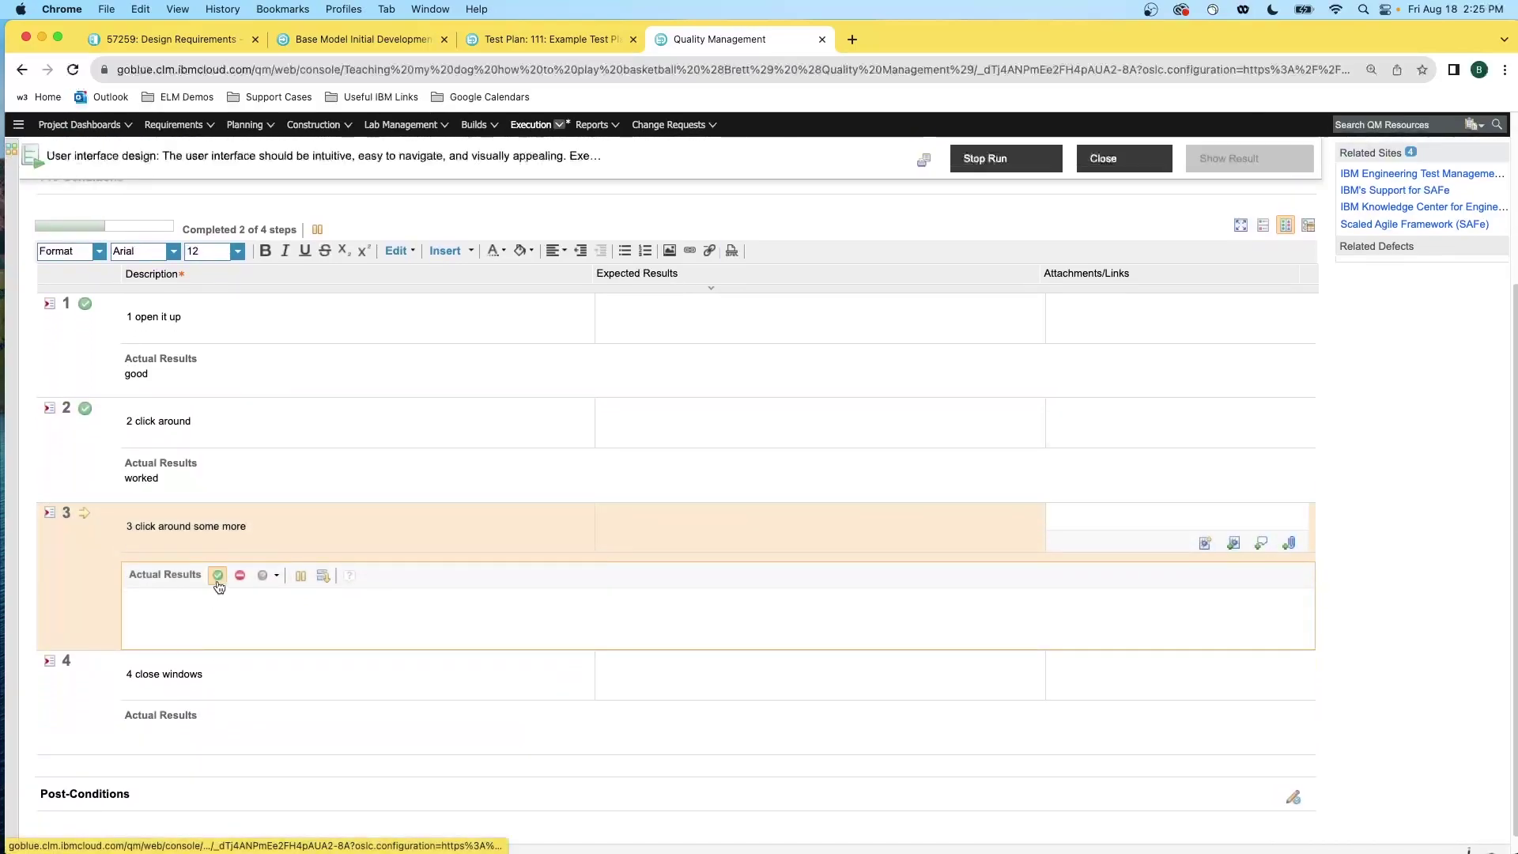
# Record the actual result "passed" for steps 3 and 4 and mark both steps as passed.
pyautogui.write('passed')
pyautogui.click(219, 575)
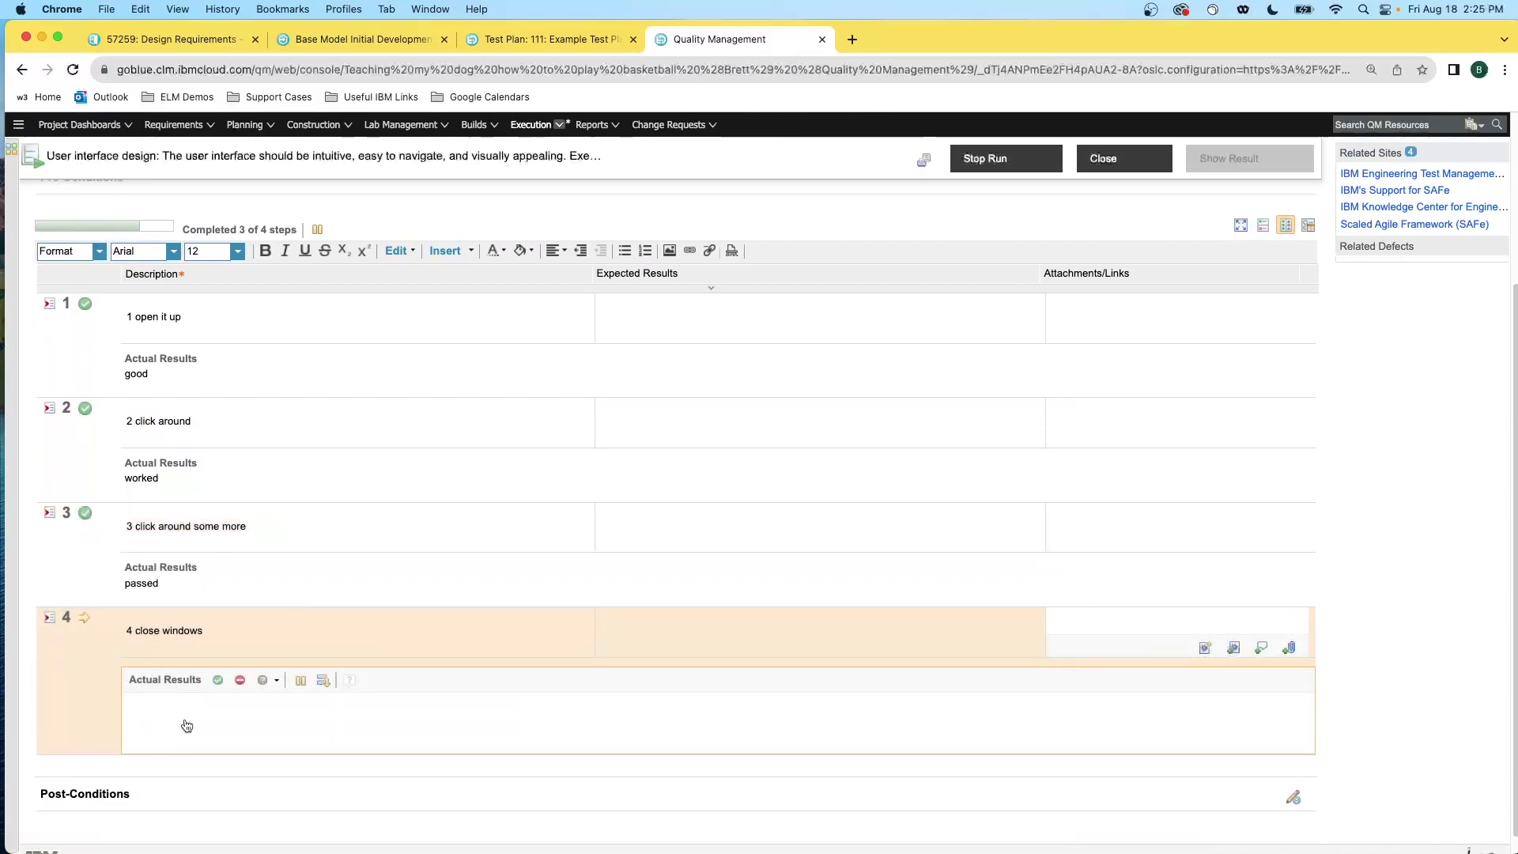
pyautogui.write('passed')
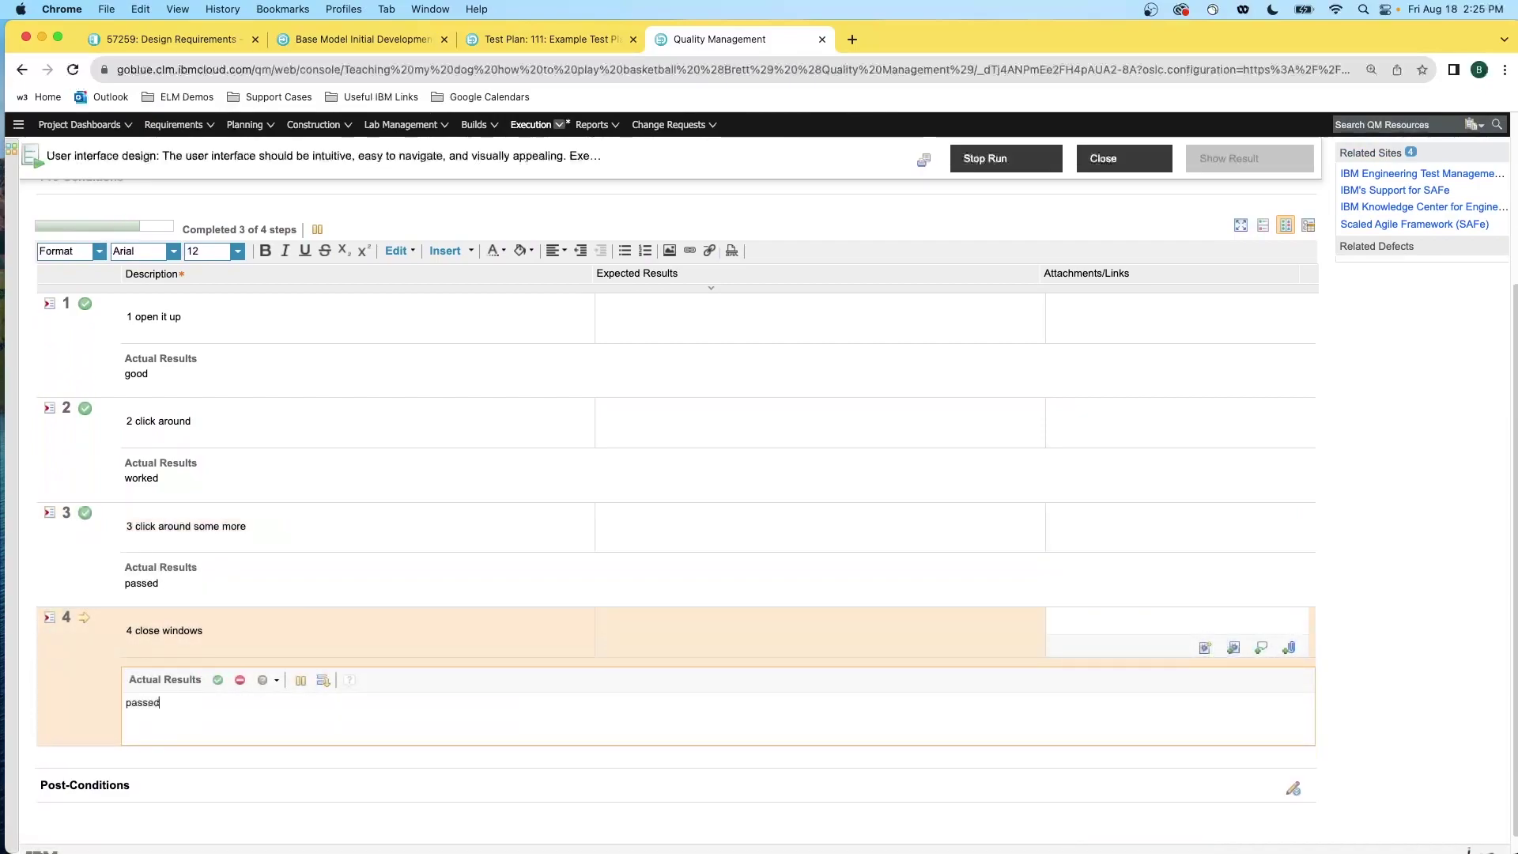
pyautogui.click(217, 680)
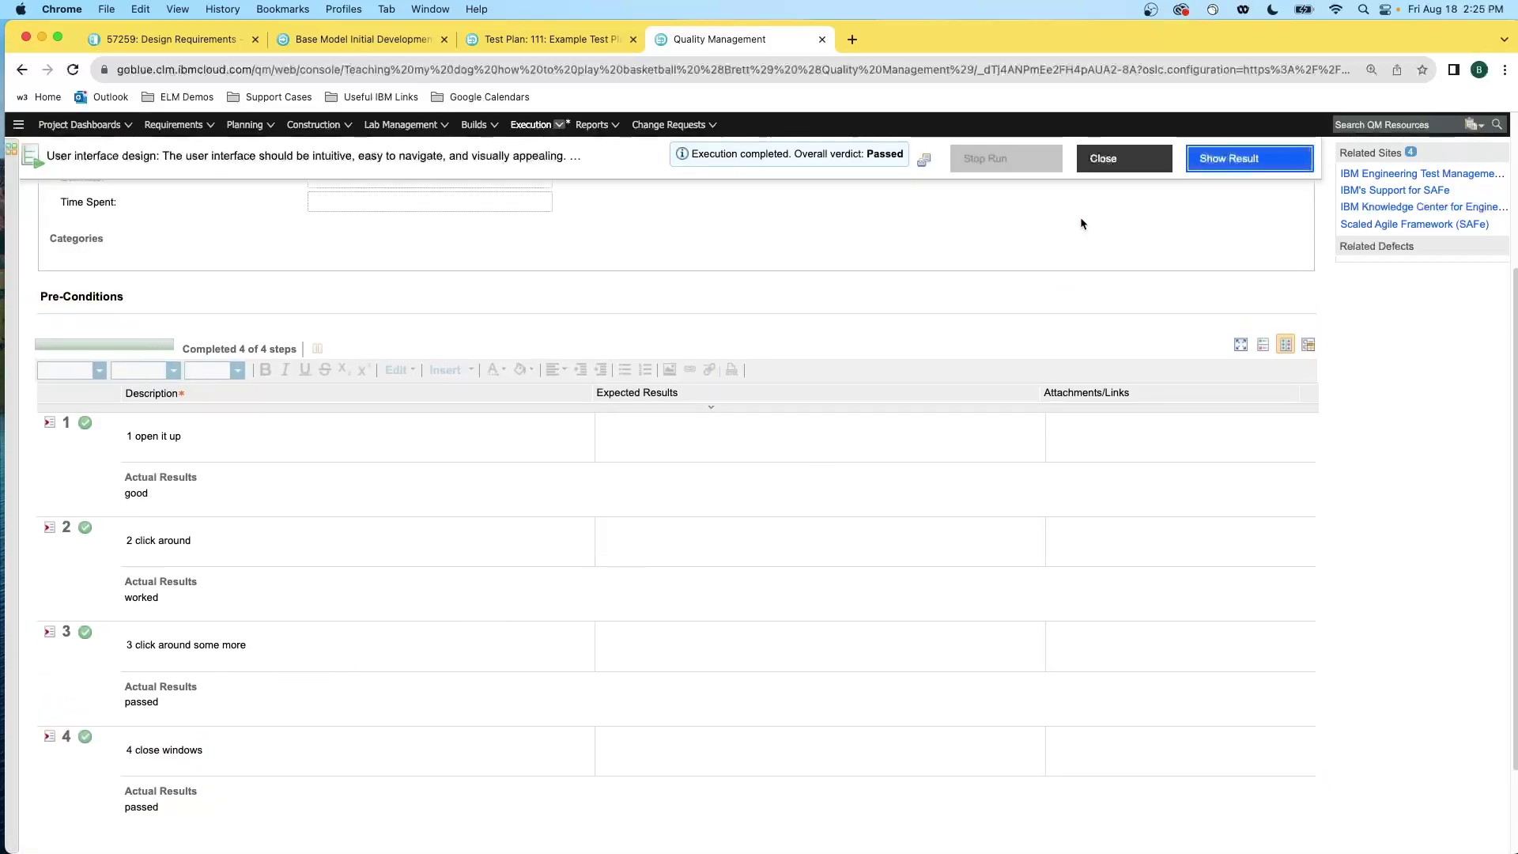
# Show the execution result and review its summary and the step-by-step result details.
pyautogui.click(1229, 160)
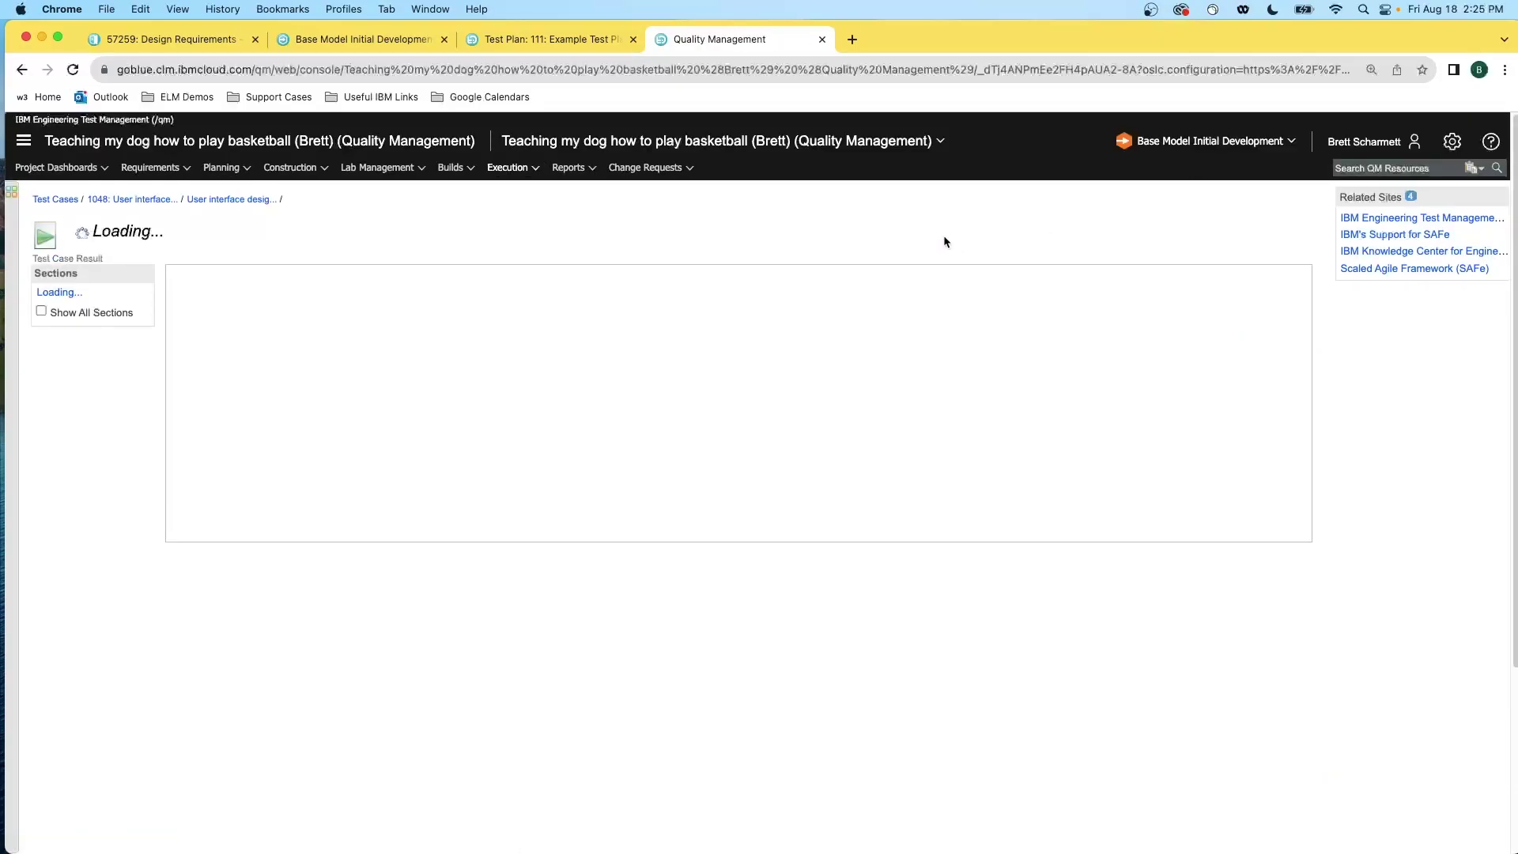
pyautogui.scroll(-3, 714, 409)
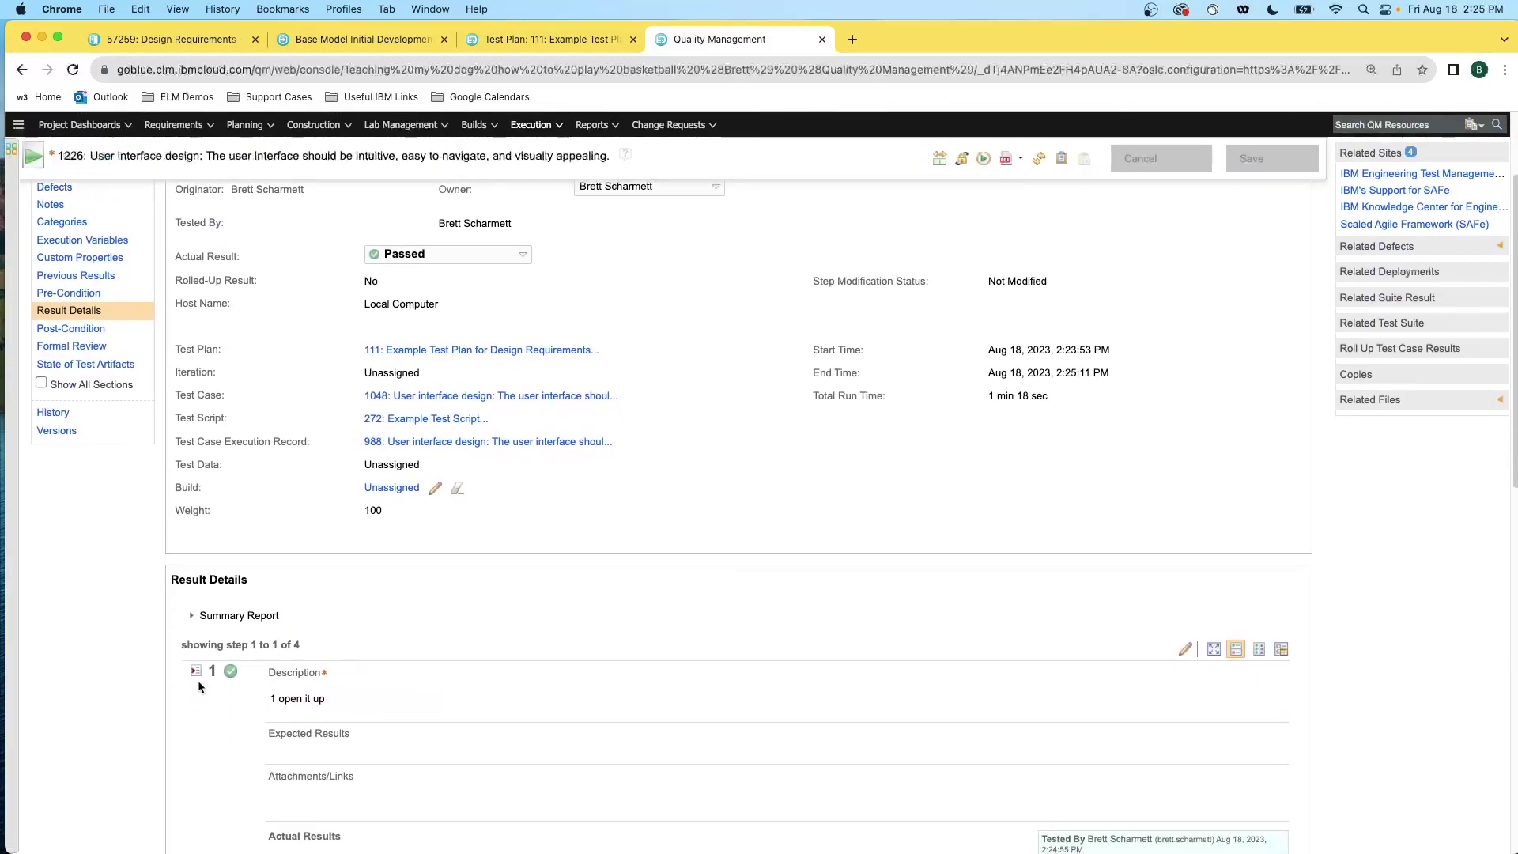
pyautogui.scroll(-4, 218, 534)
pyautogui.scroll(3, 378, 431)
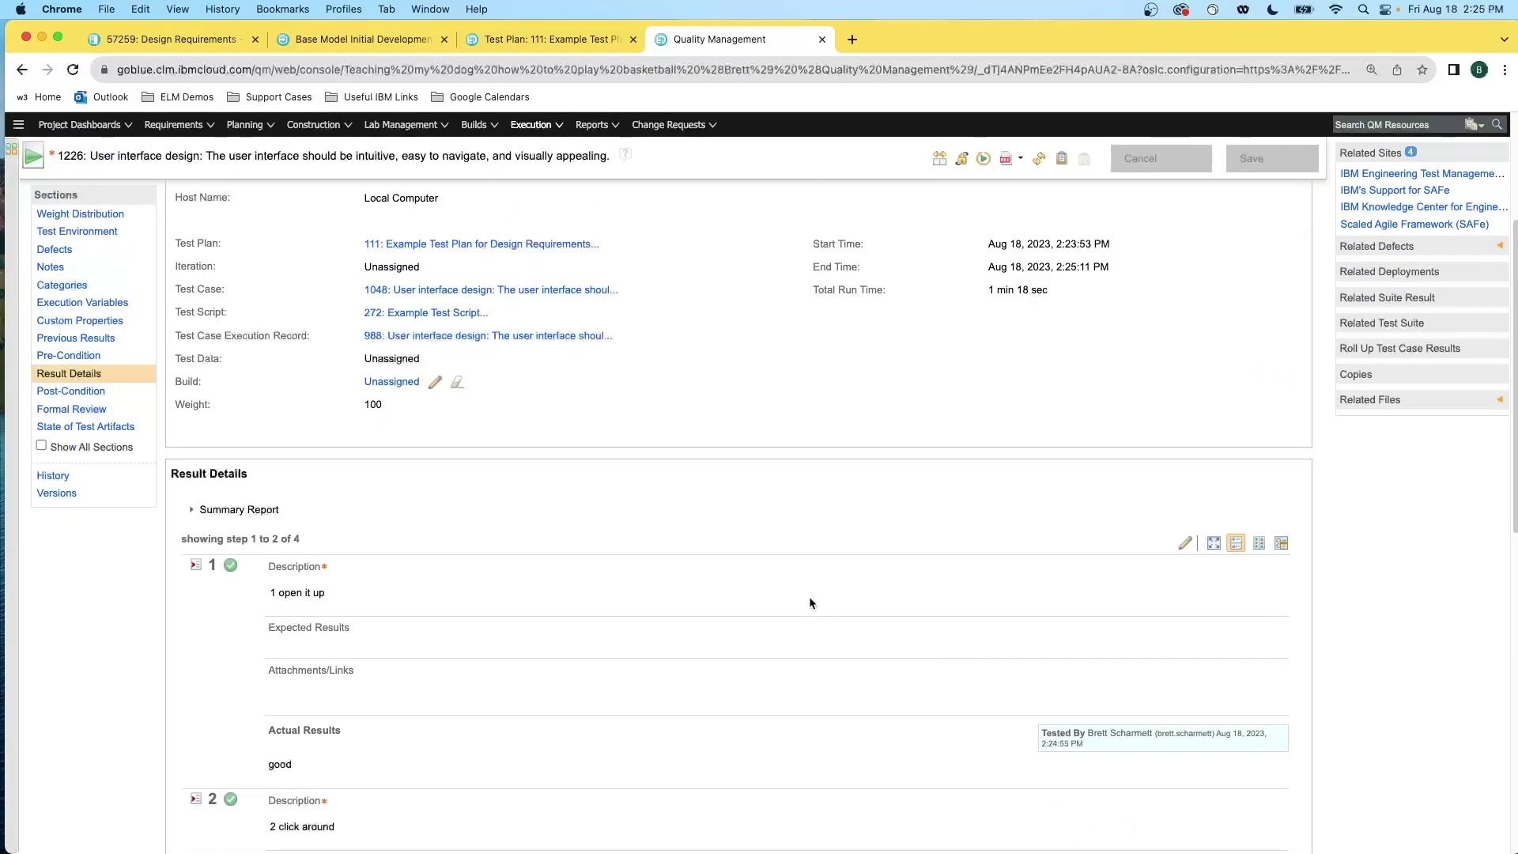
# Return to the Design Requirements module, refresh it, and open test case 1063 that validates the material selection requirement.
pyautogui.click(181, 42)
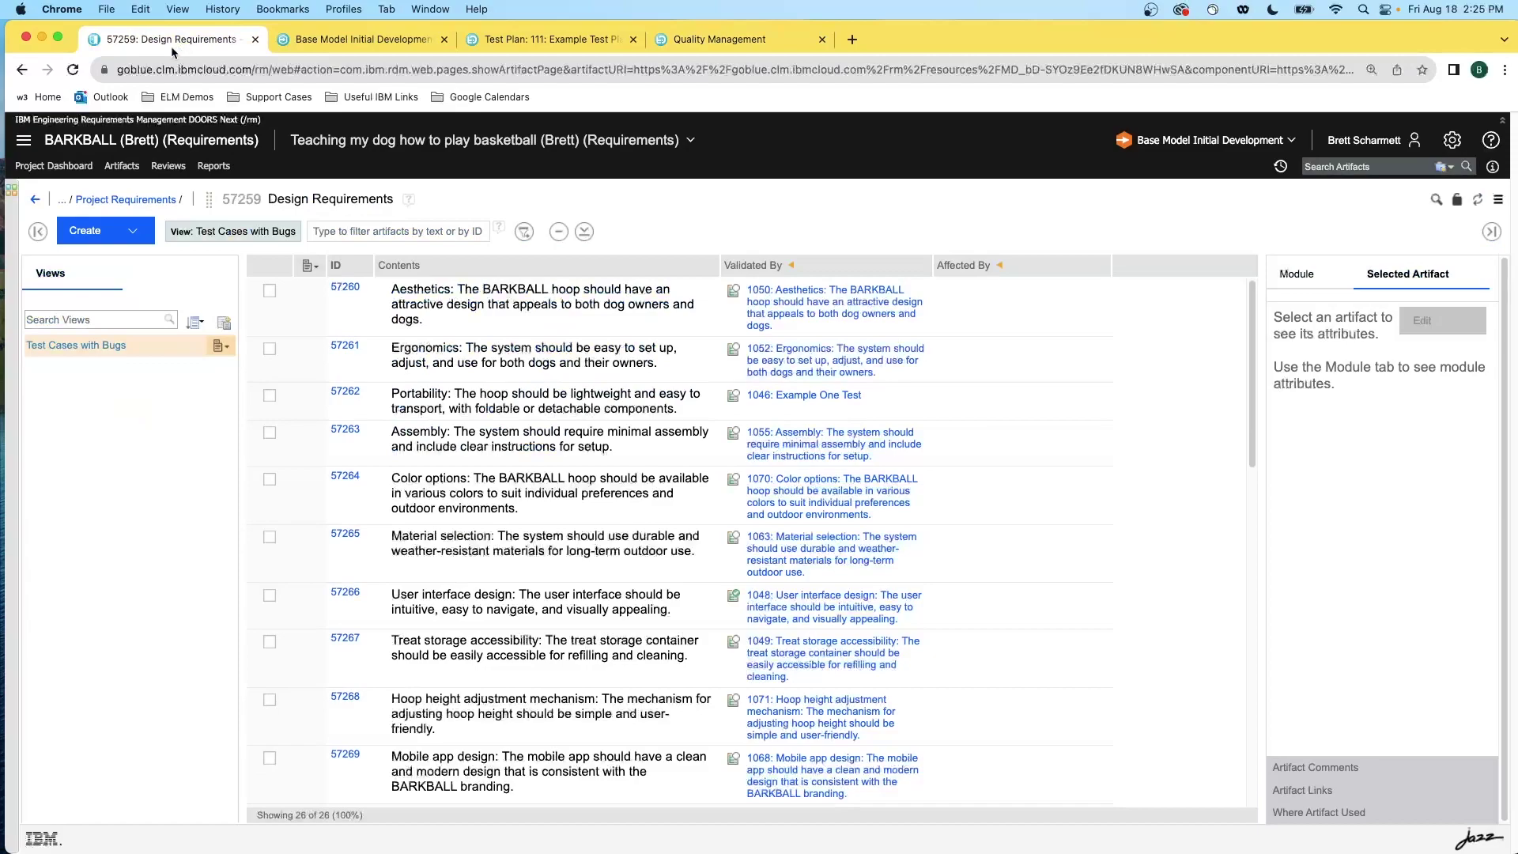
pyautogui.click(74, 71)
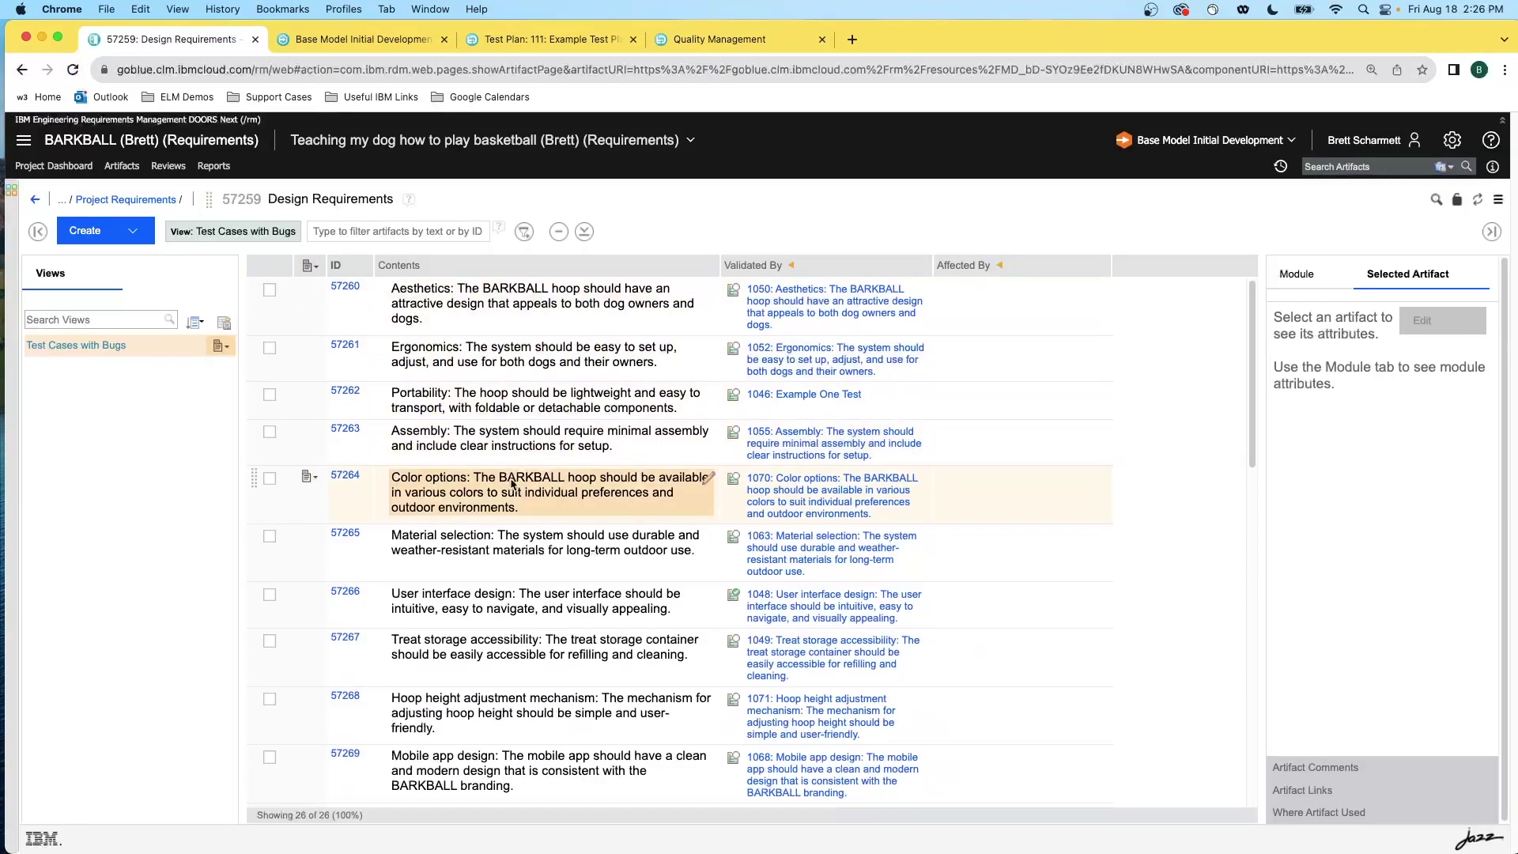
pyautogui.scroll(-2, 562, 490)
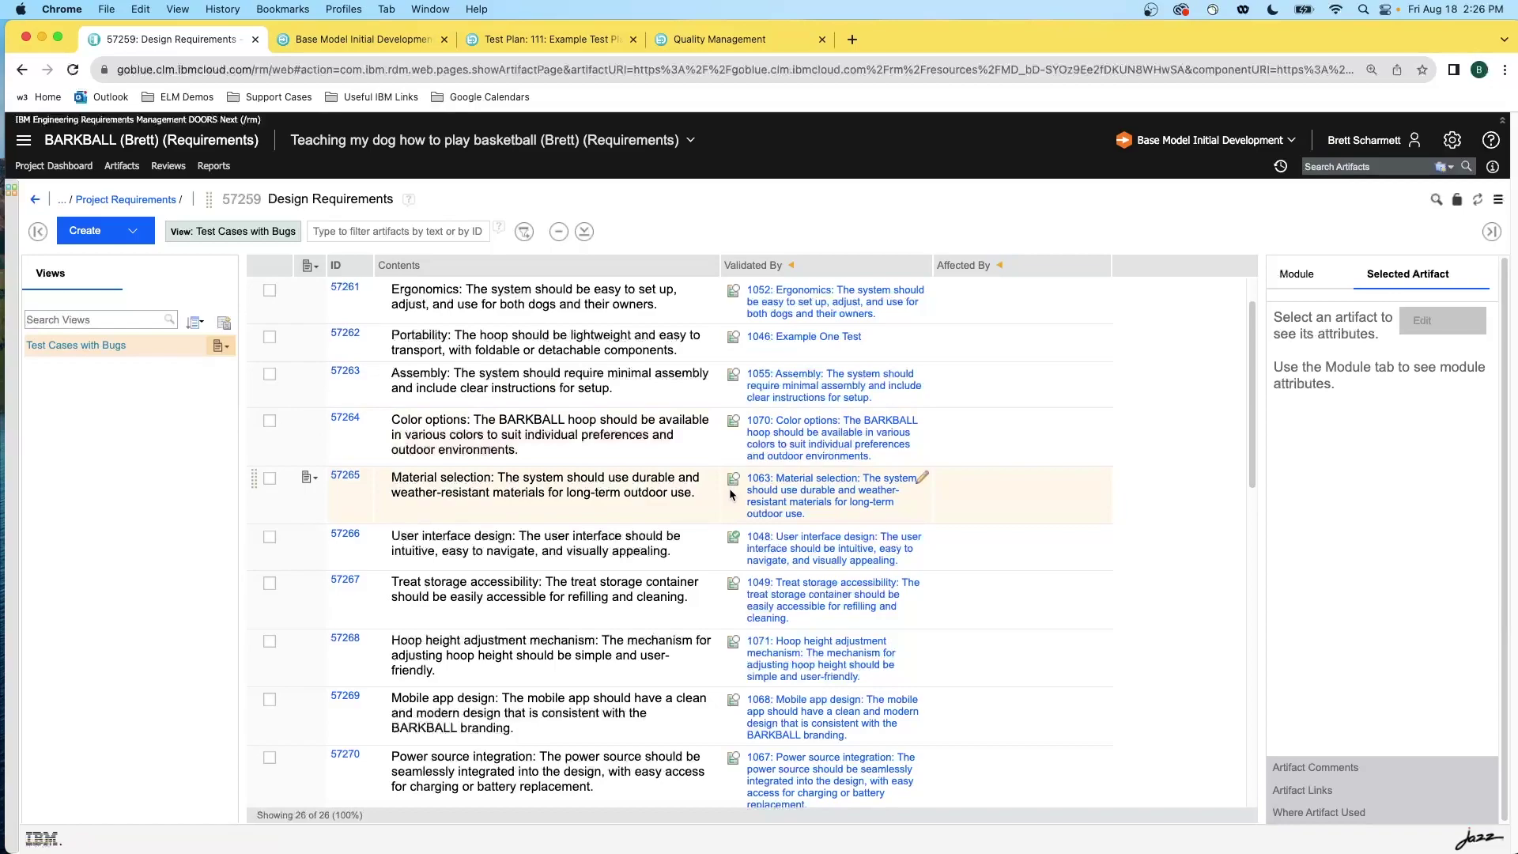
pyautogui.rightClick(771, 496)
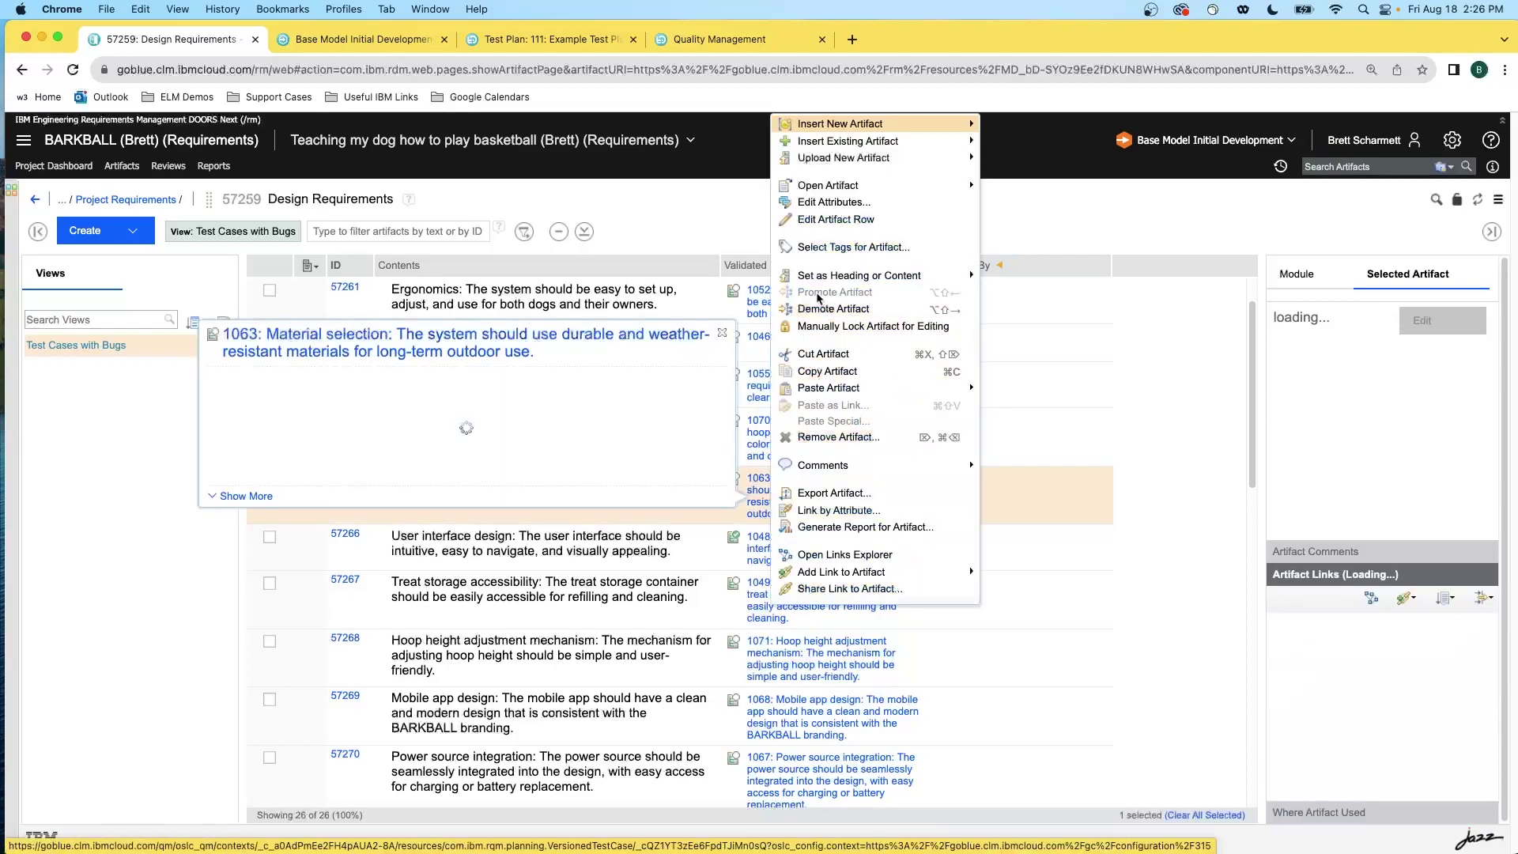
pyautogui.press('Escape')
pyautogui.click(772, 510)
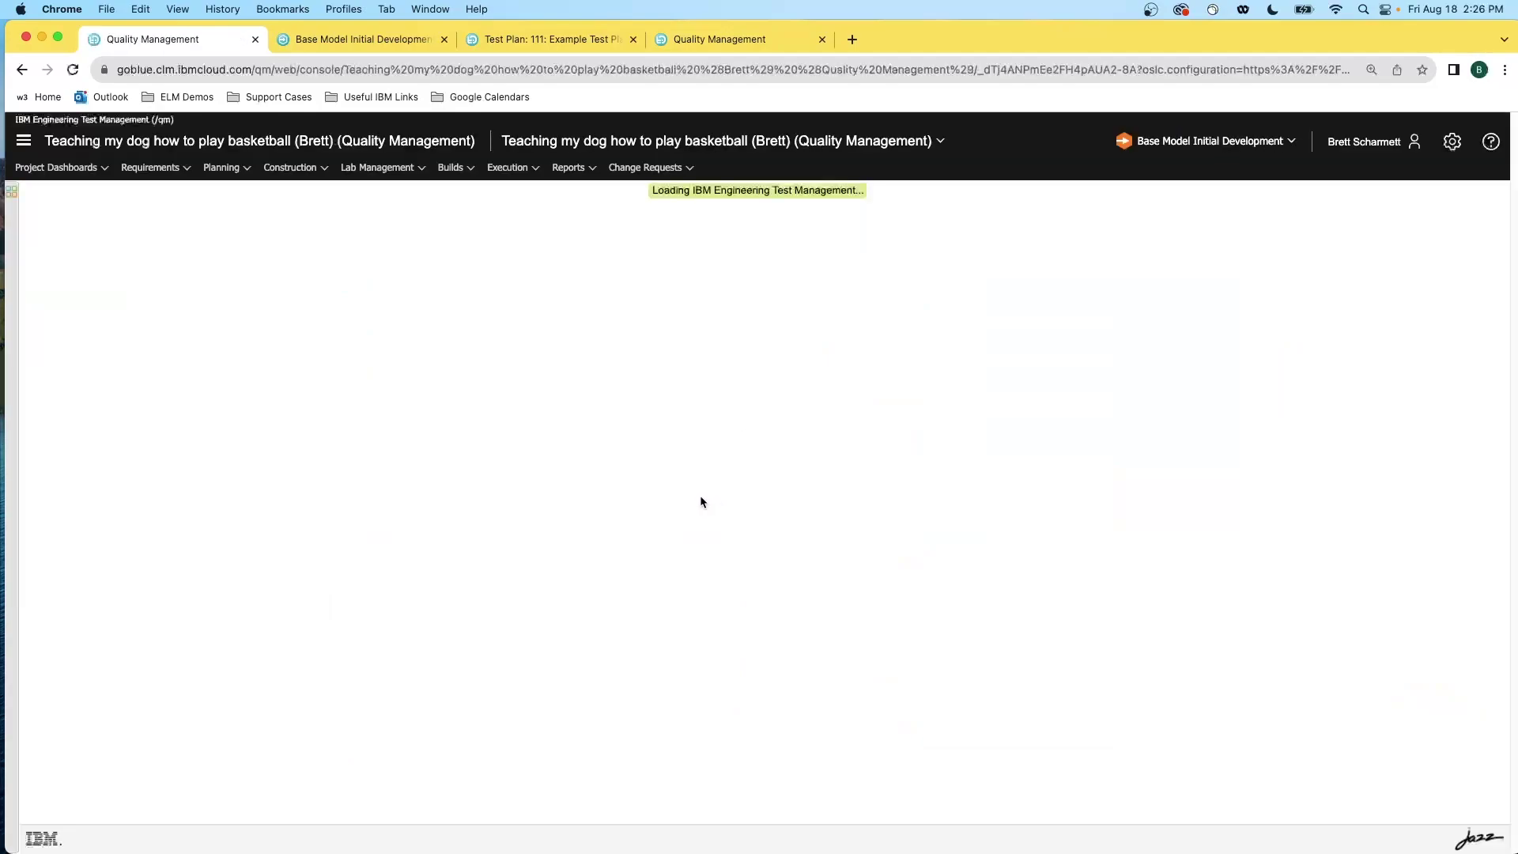
# Add Example Test Script to the material selection test case's test scripts and save the test case.
pyautogui.click(88, 421)
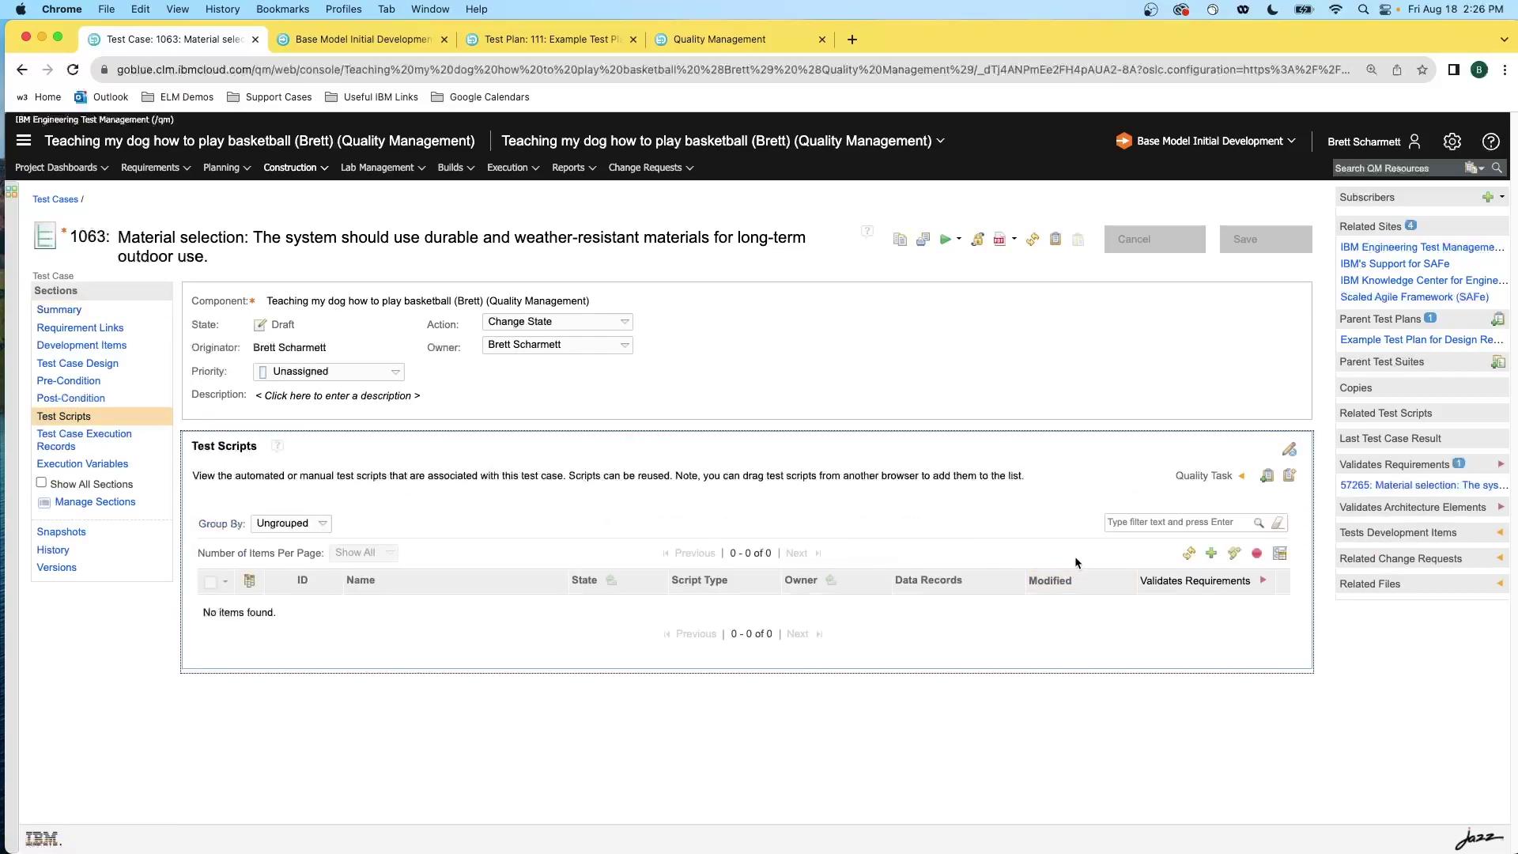
pyautogui.click(1209, 554)
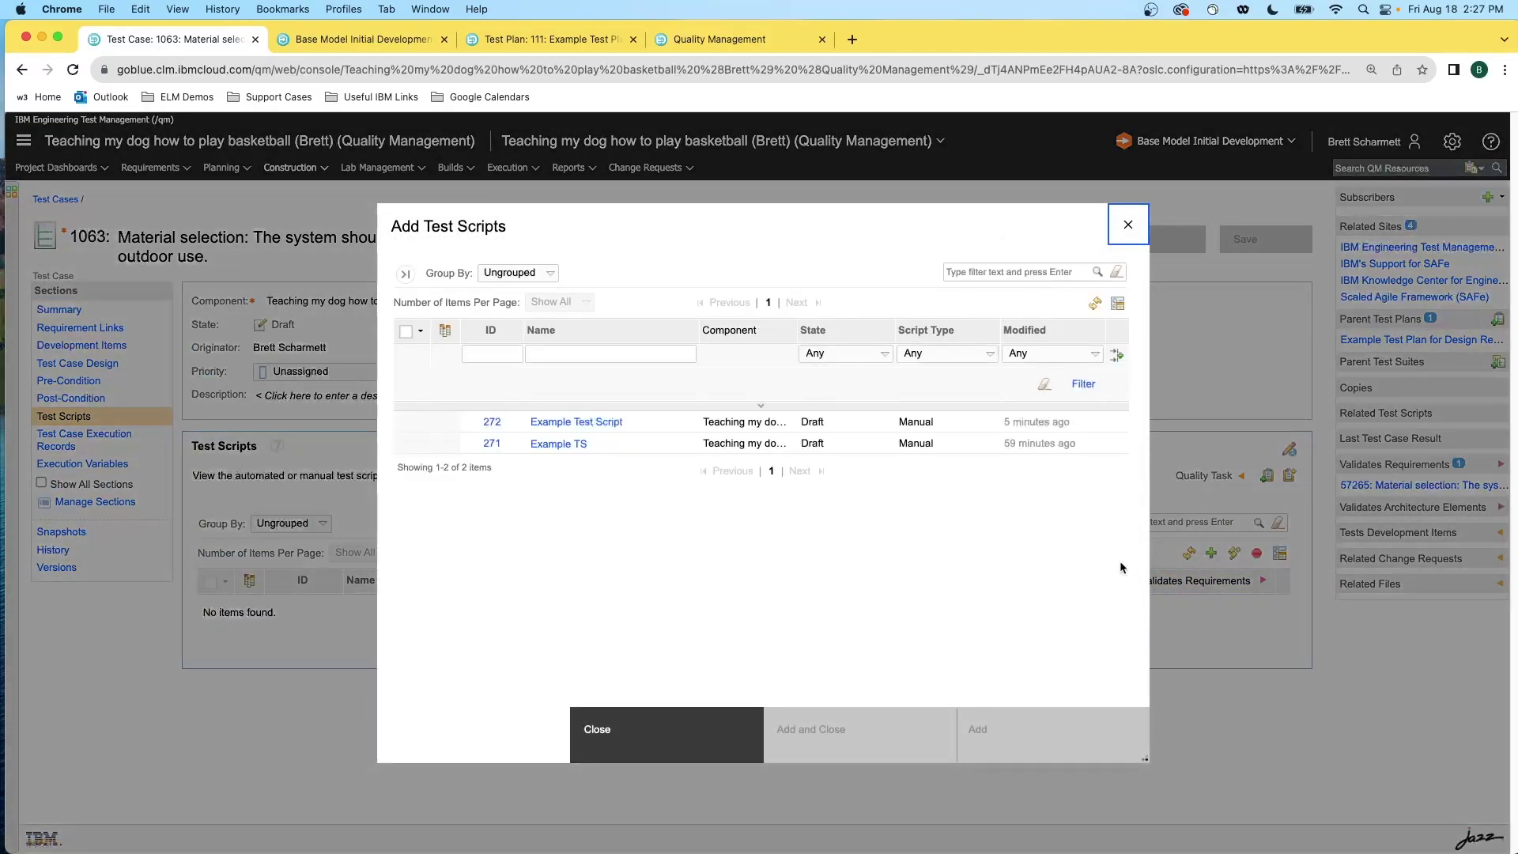
pyautogui.click(410, 423)
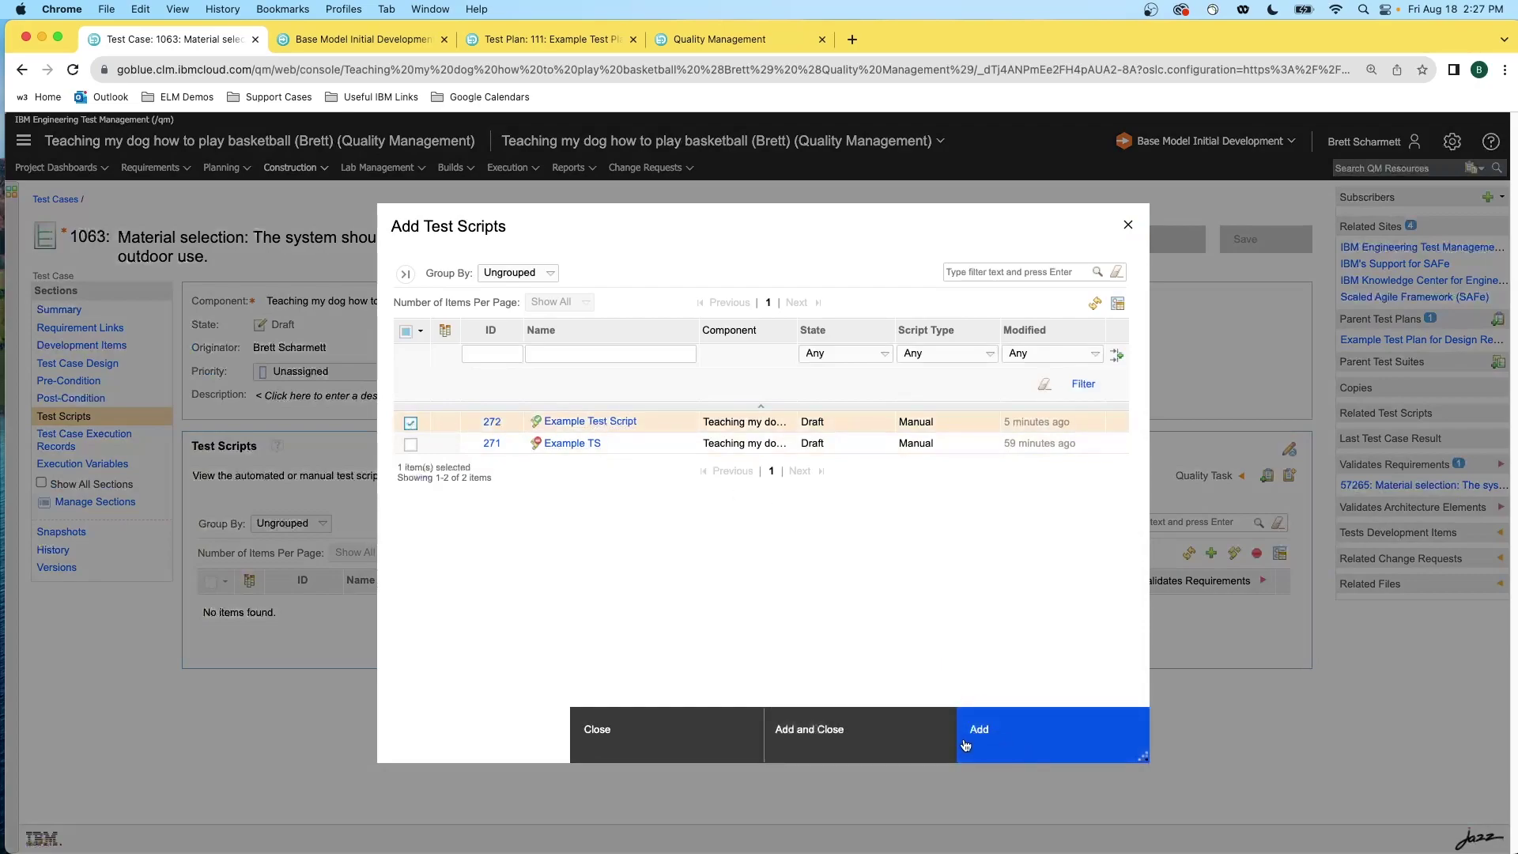
pyautogui.click(952, 743)
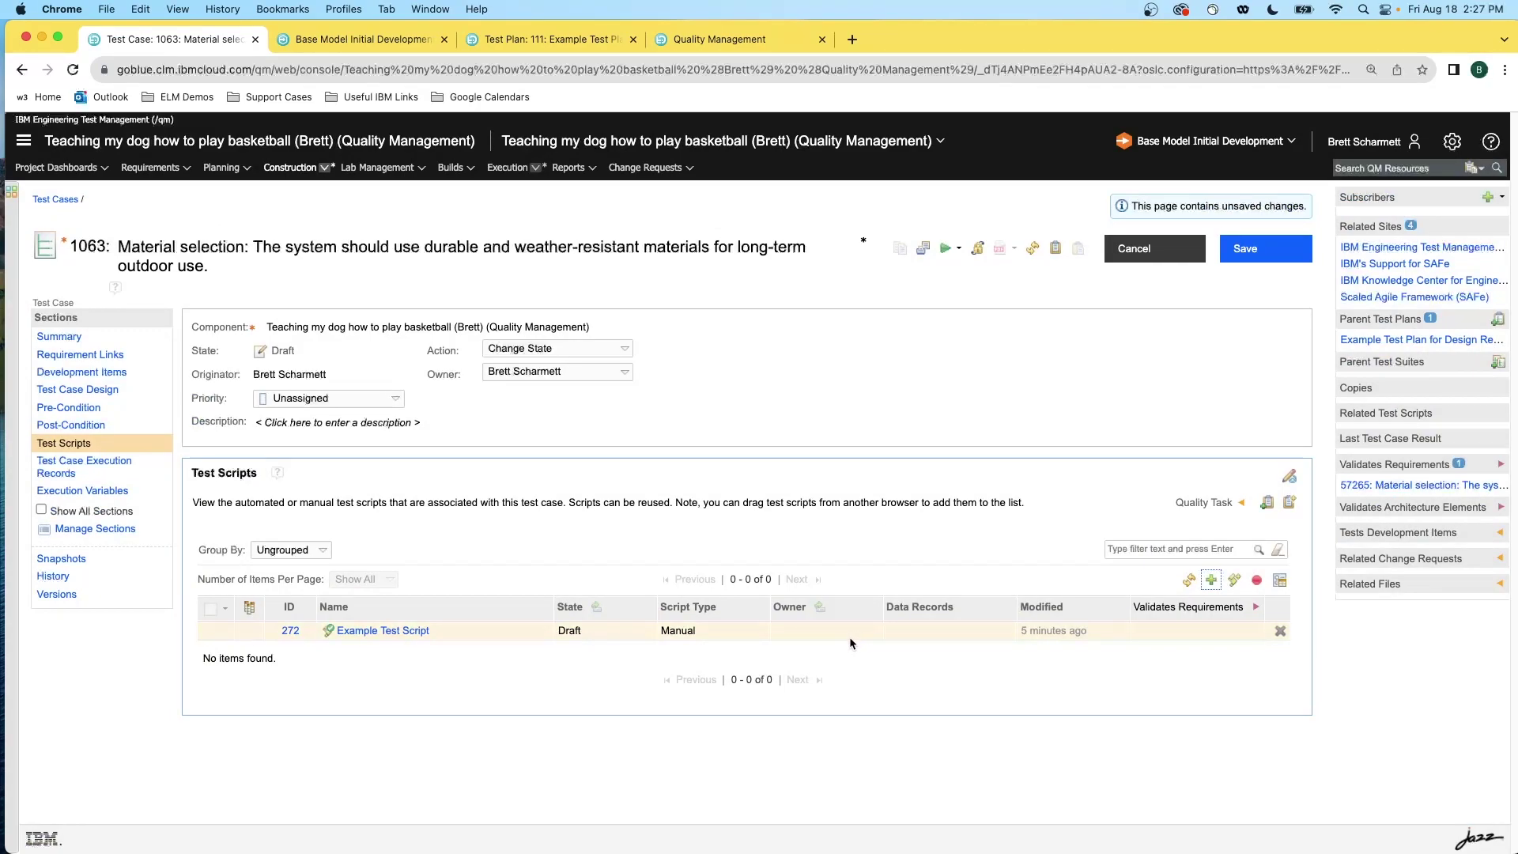
pyautogui.click(1249, 260)
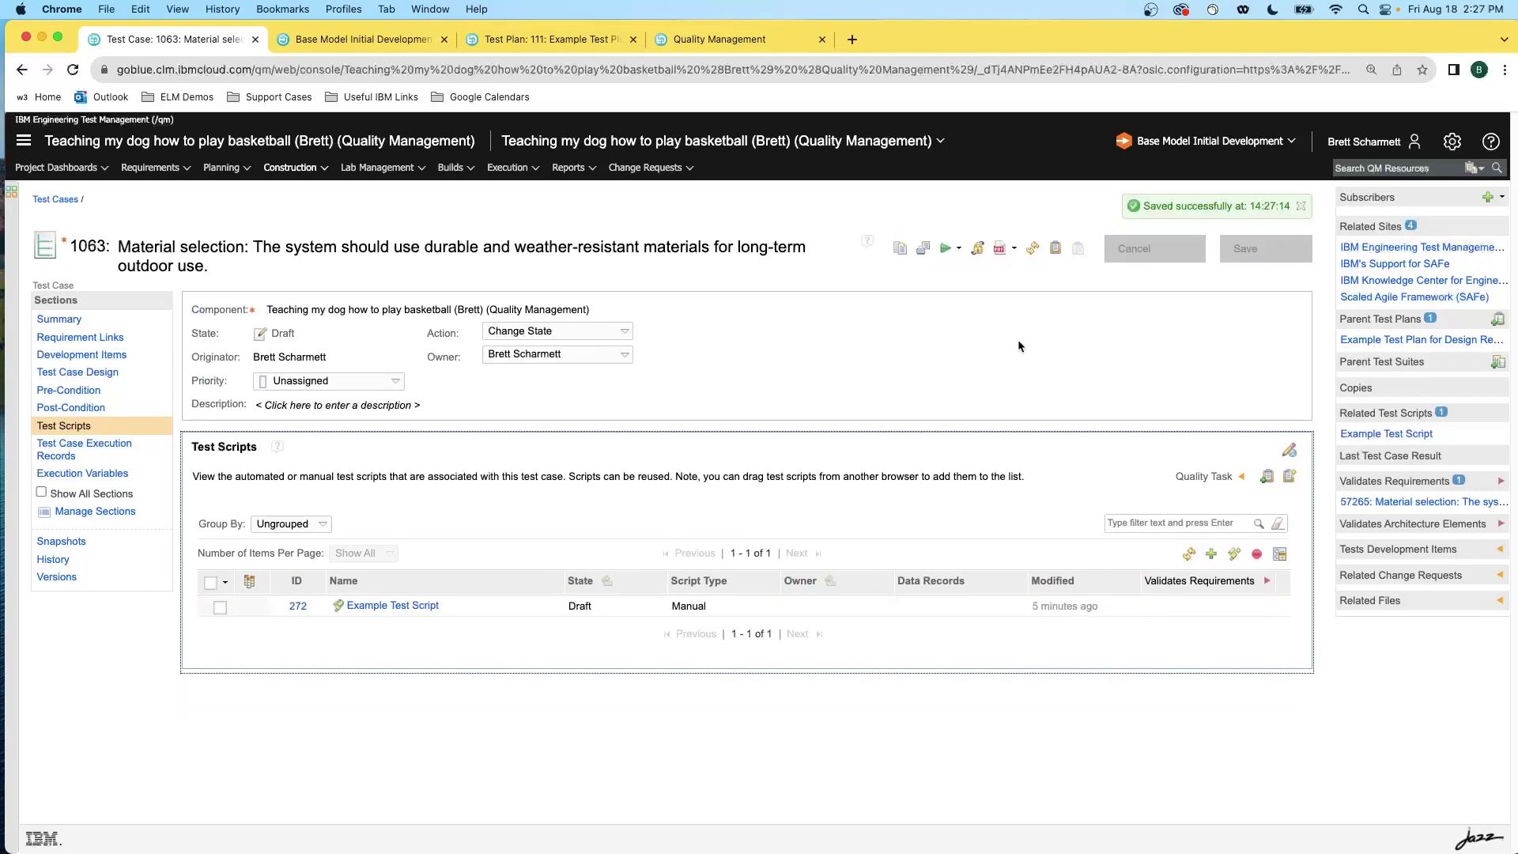
# Run the material selection test case with Example Test Plan for Design Requirements as the test plan, keeping Example Test Script as the script.
pyautogui.click(951, 253)
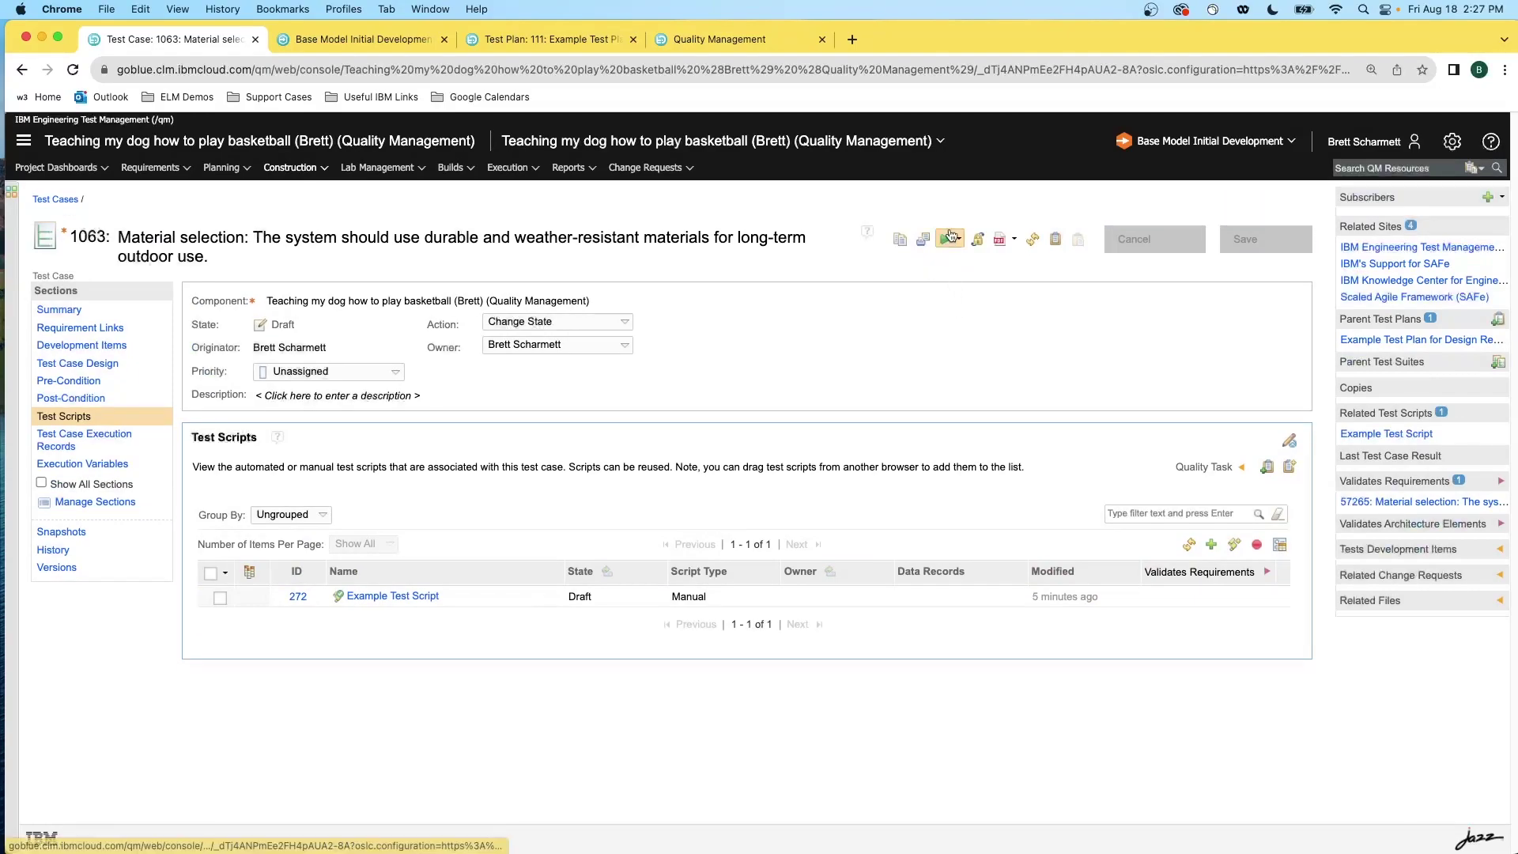
pyautogui.click(950, 238)
pyautogui.click(954, 261)
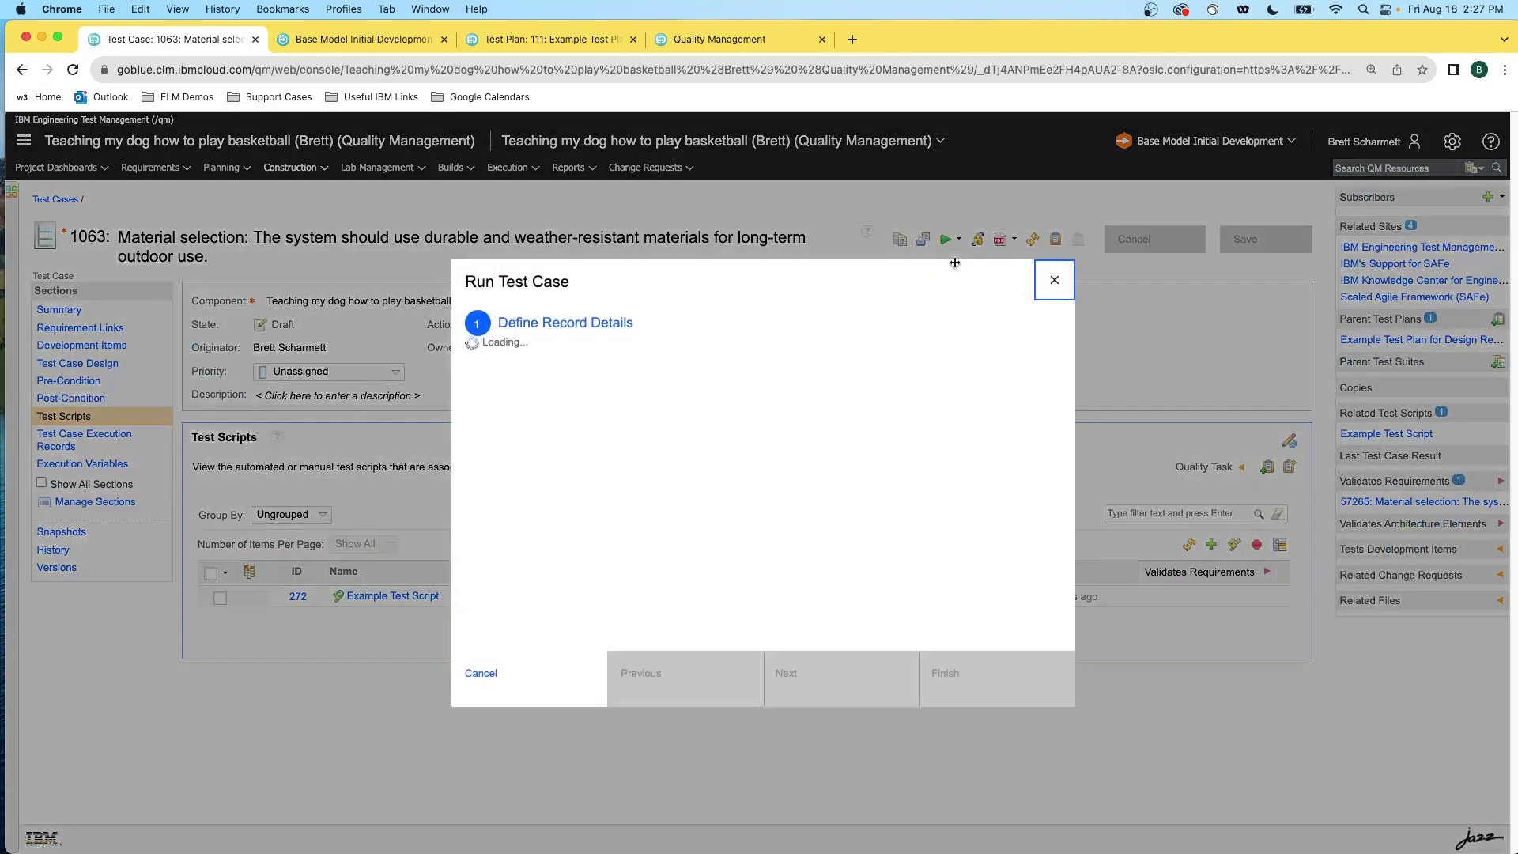
pyautogui.click(759, 439)
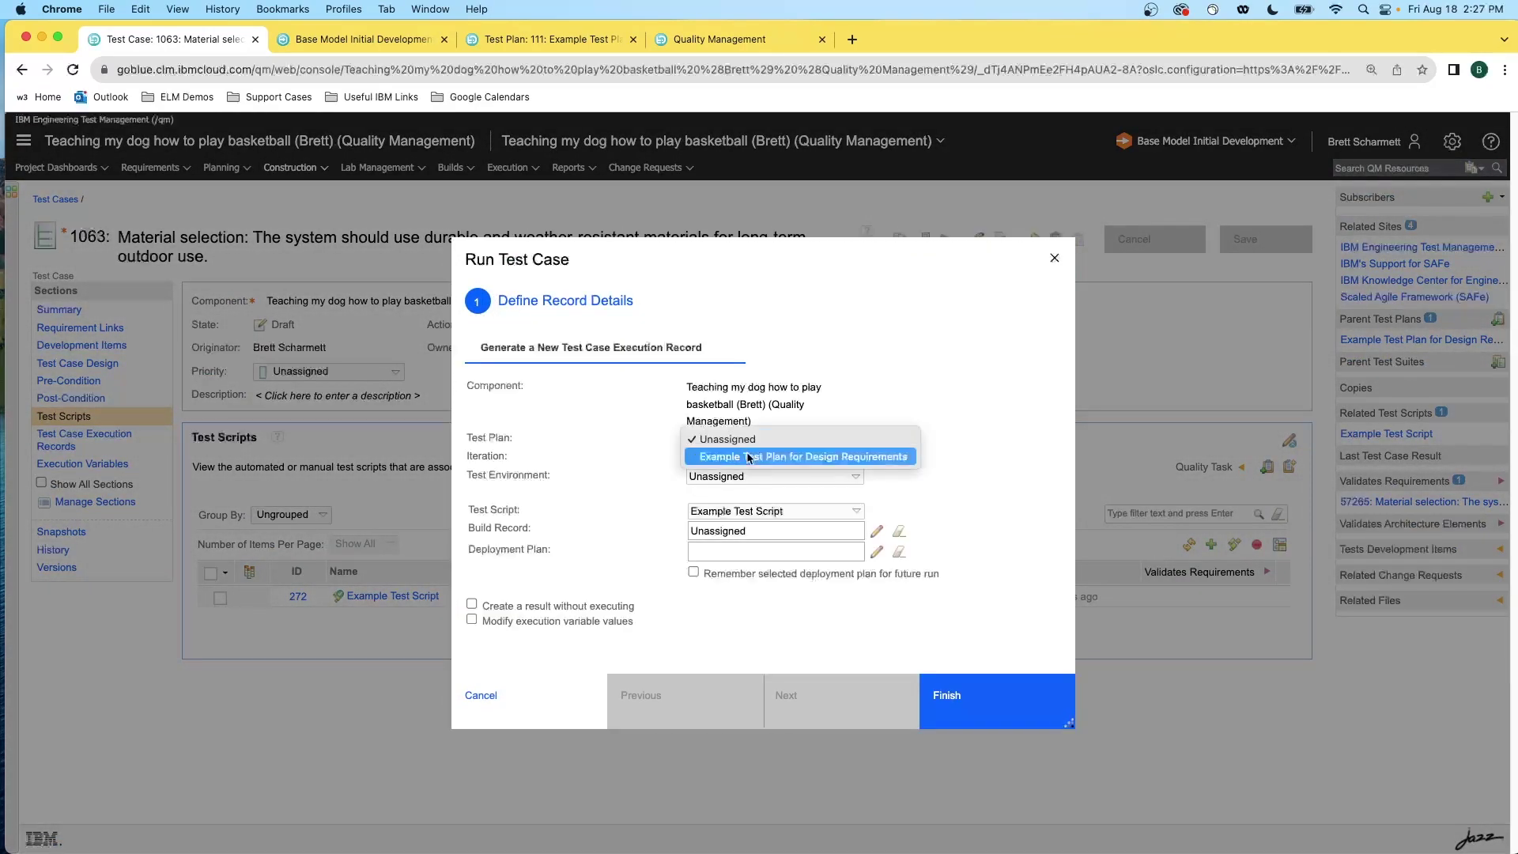
pyautogui.click(748, 452)
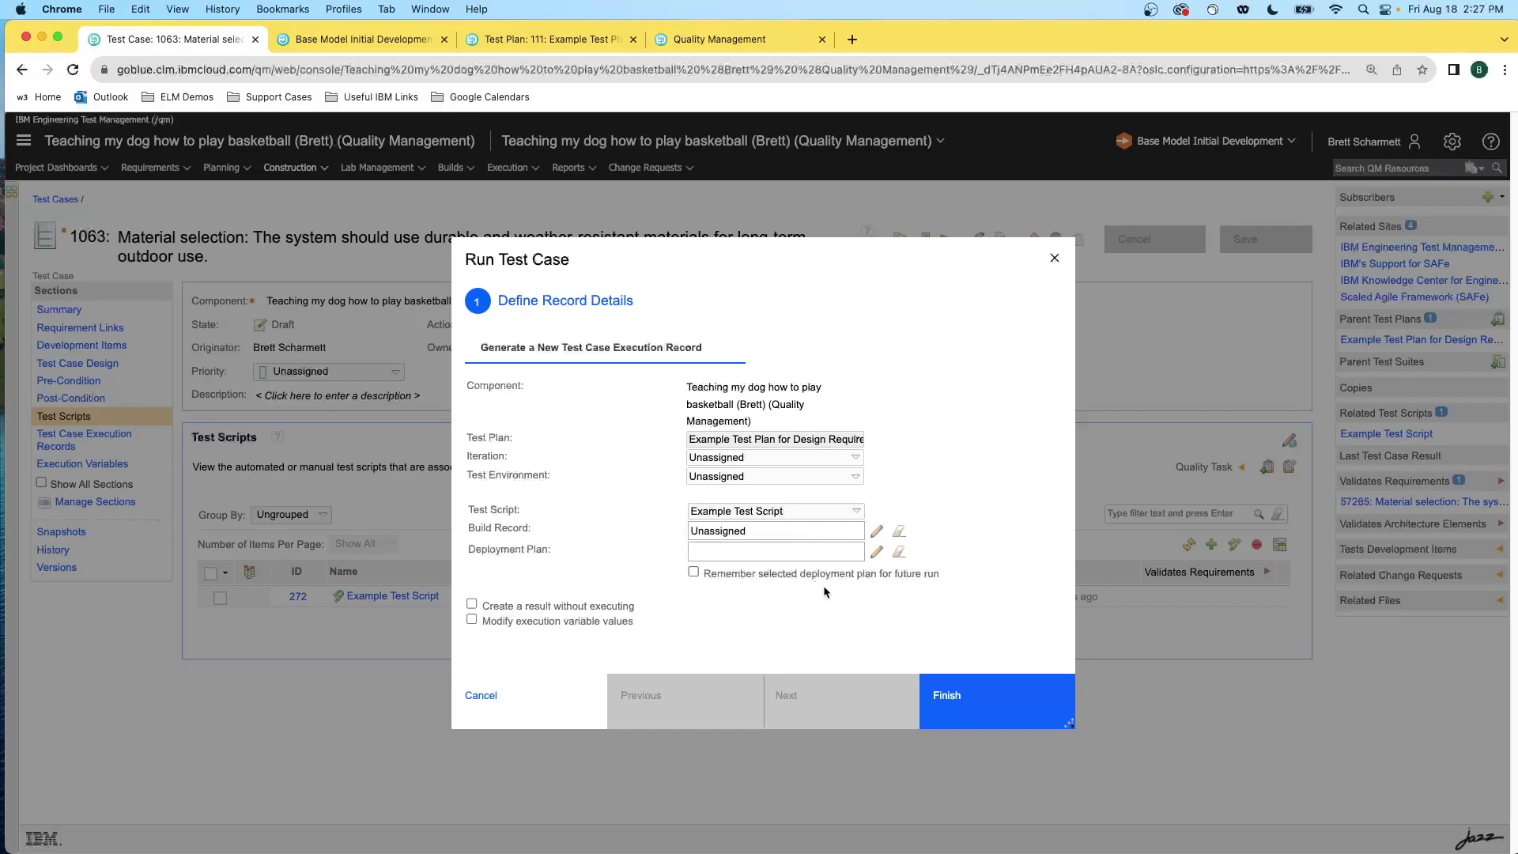
pyautogui.click(948, 694)
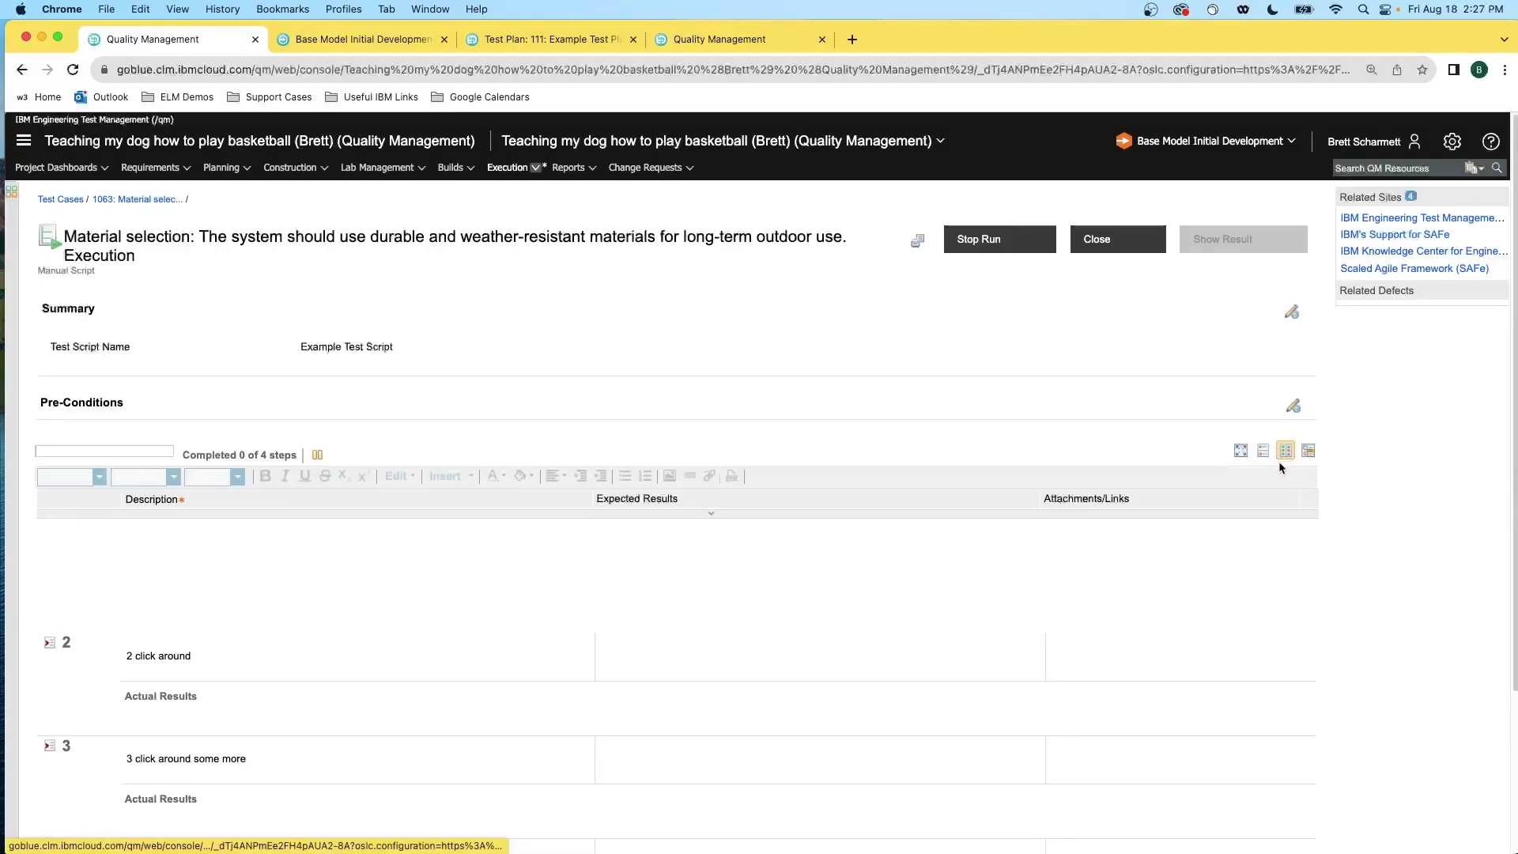
# Record the actual result "worked" for steps 1, 2 and 3 and mark each of them as passed.
pyautogui.write('worked')
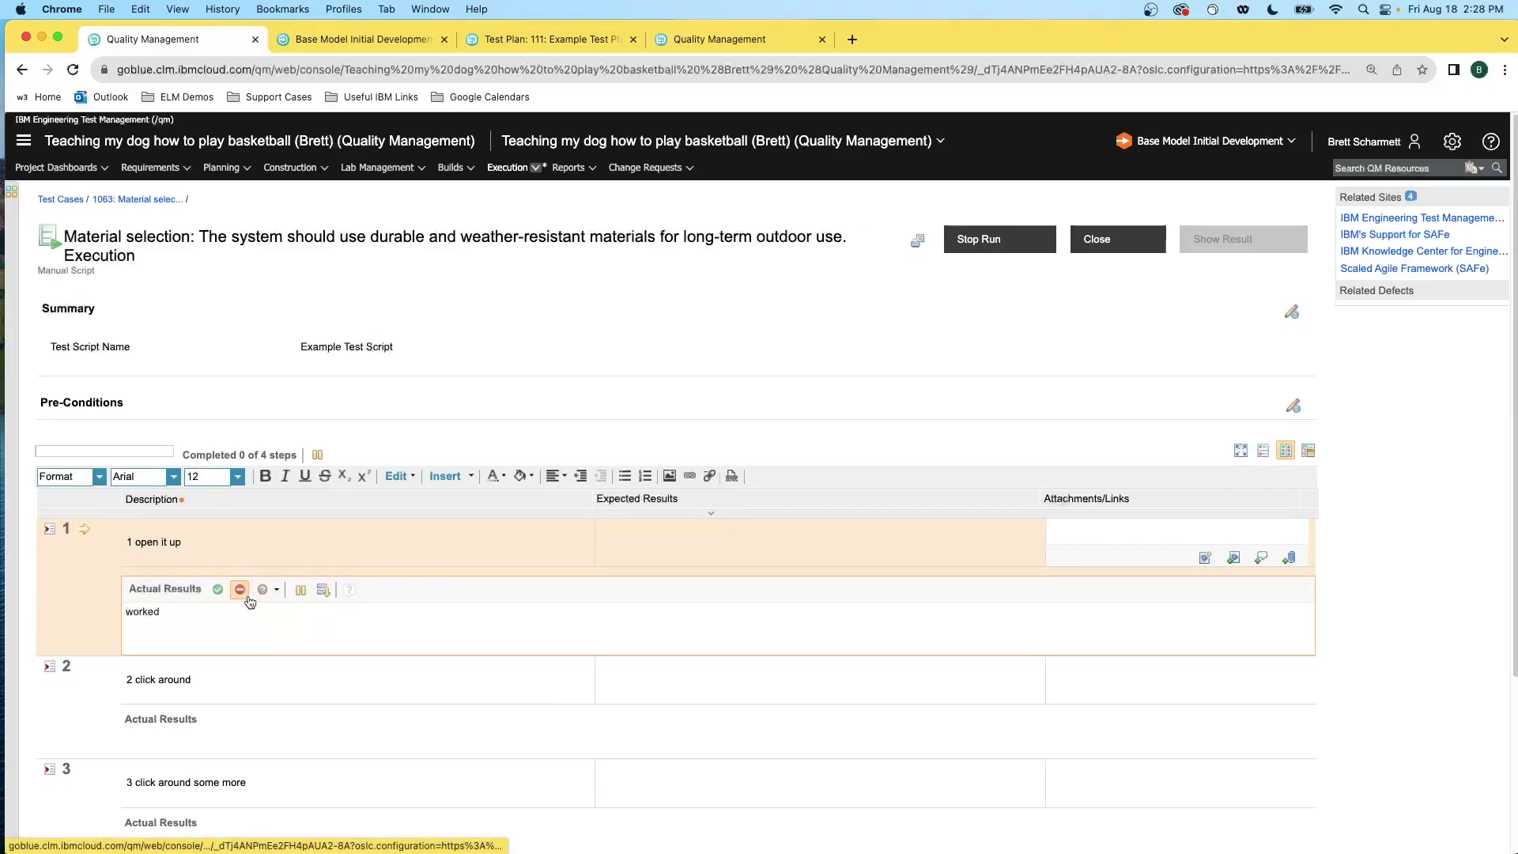
pyautogui.click(218, 589)
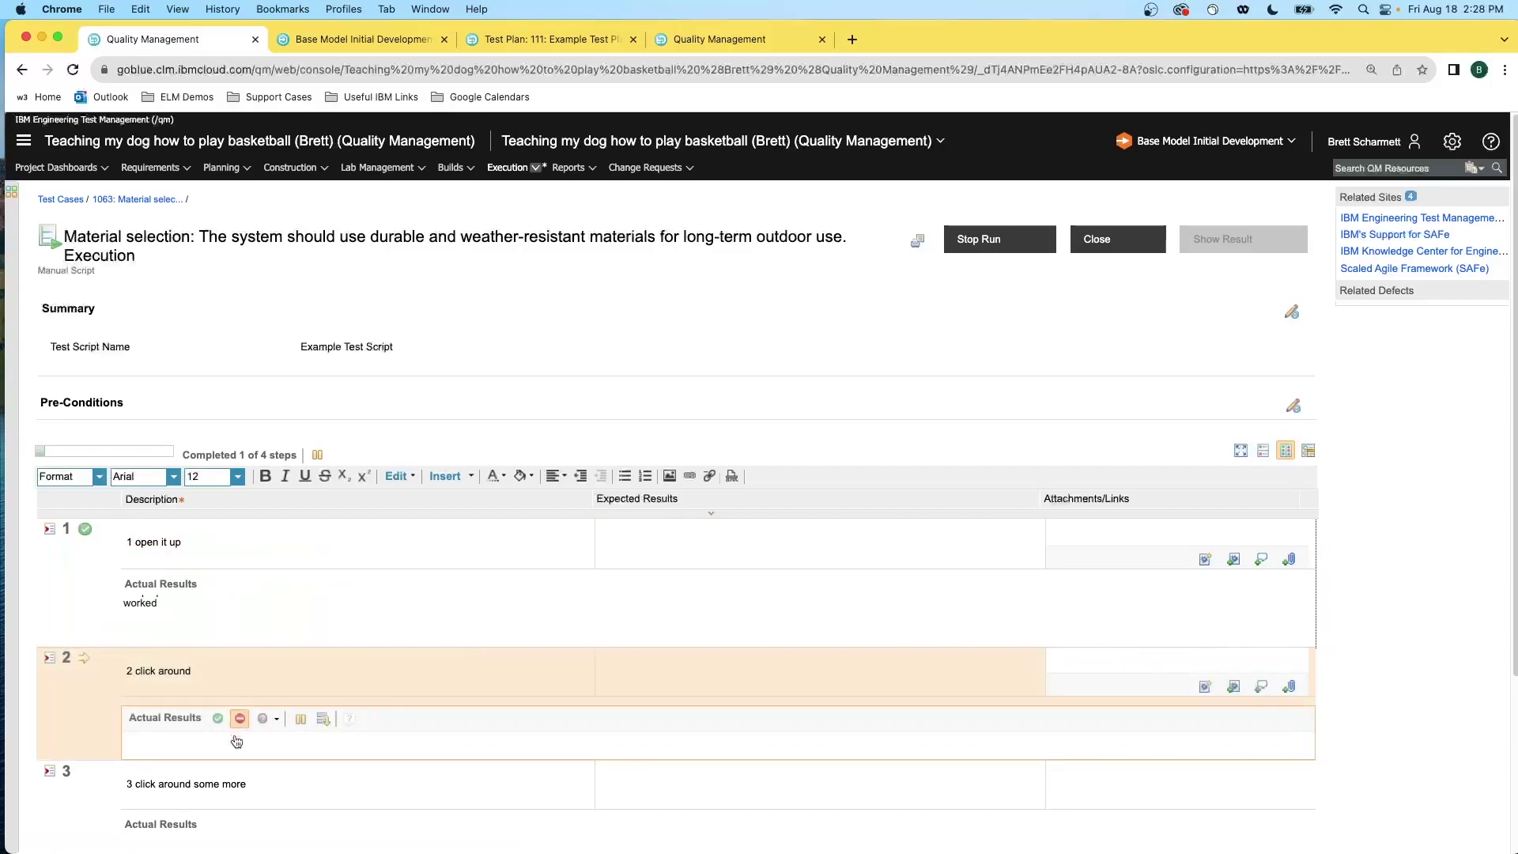
pyautogui.write('worked')
pyautogui.click(218, 693)
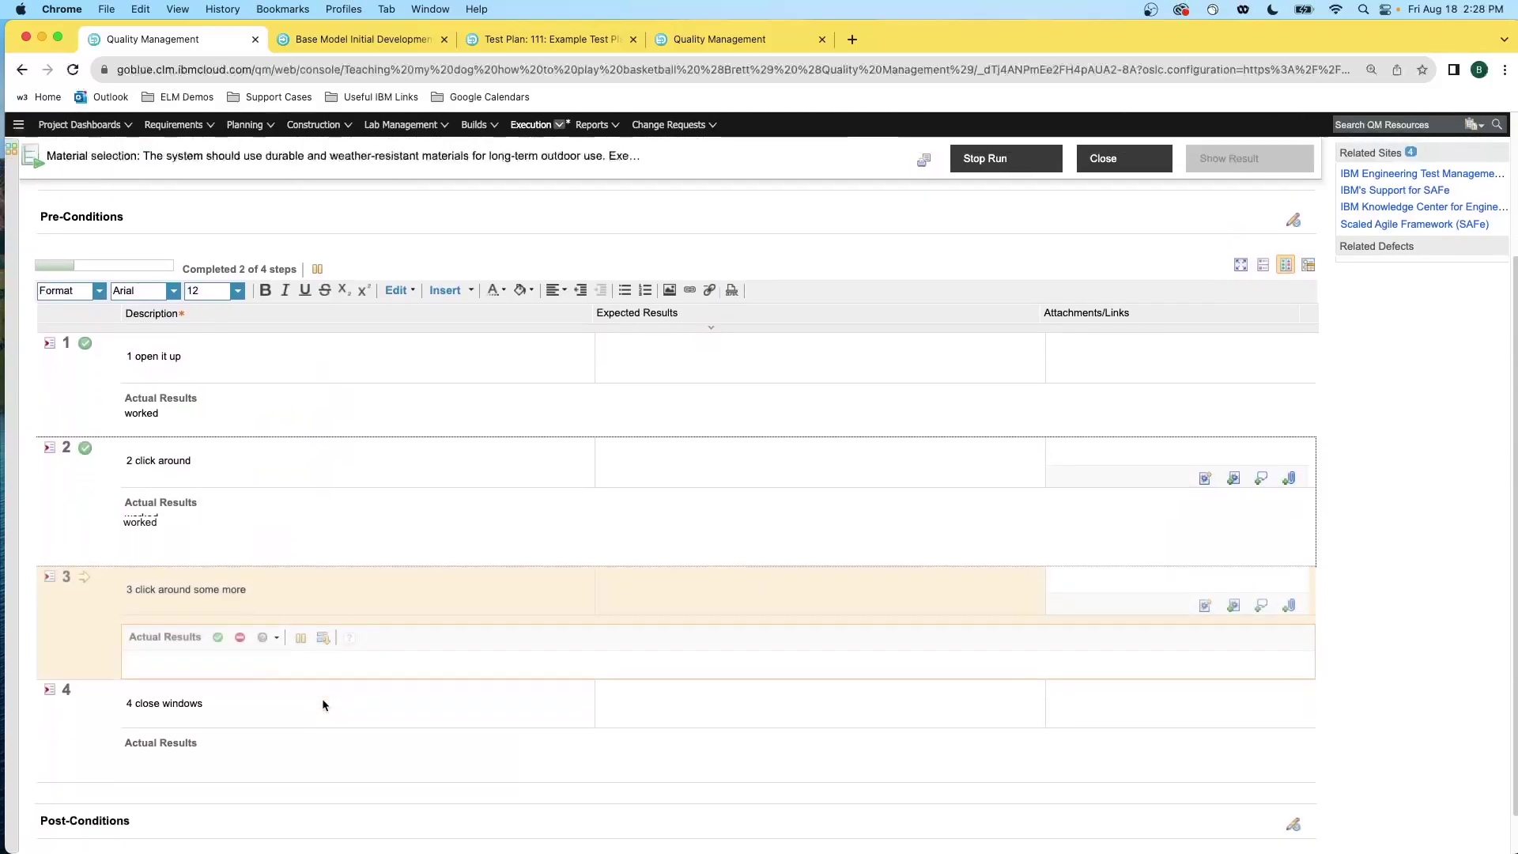
pyautogui.write('worked')
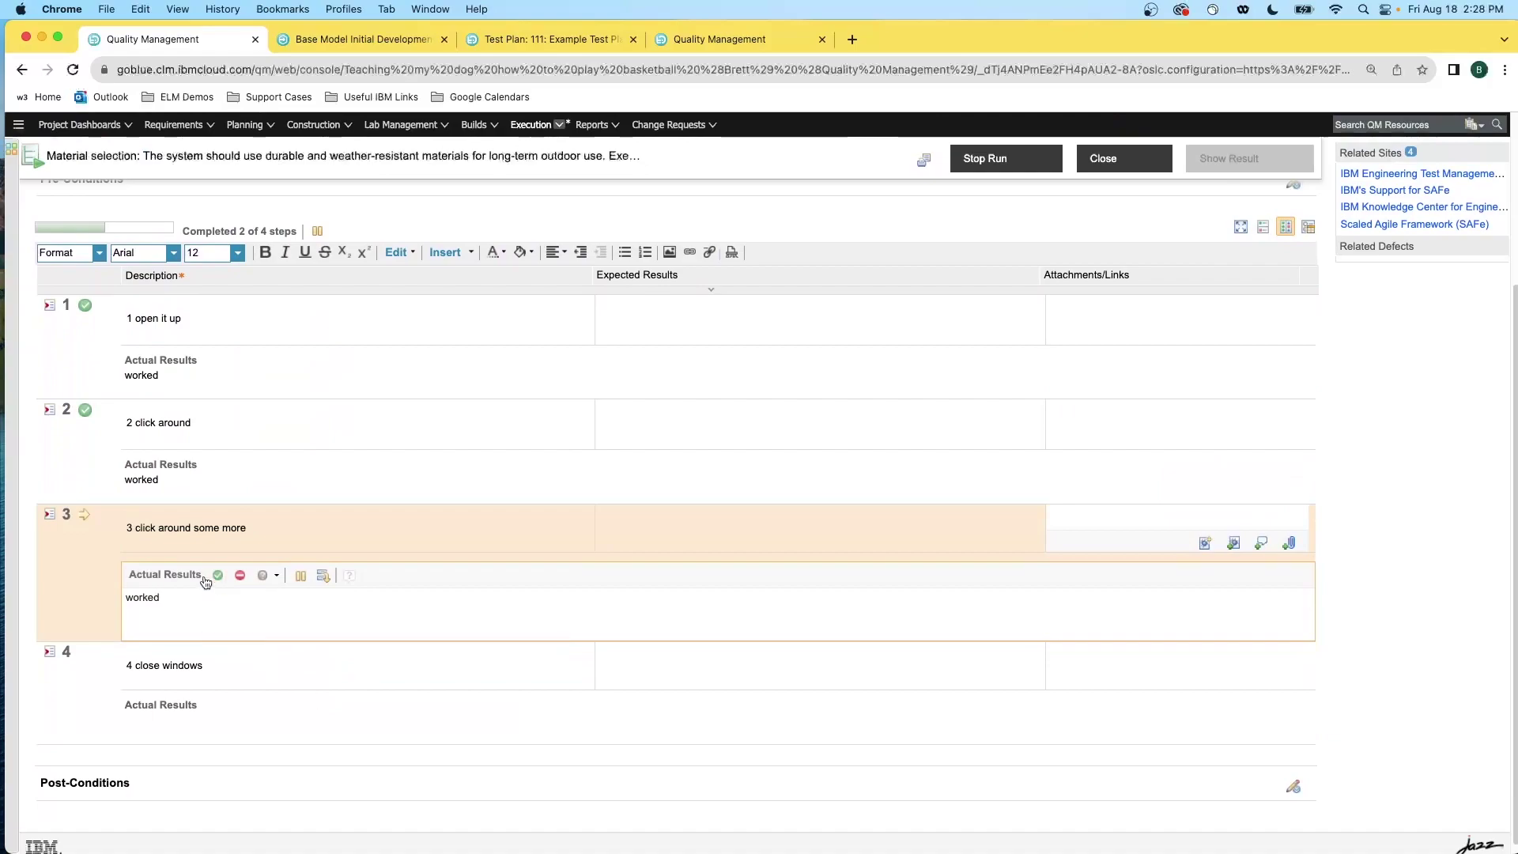
pyautogui.click(217, 575)
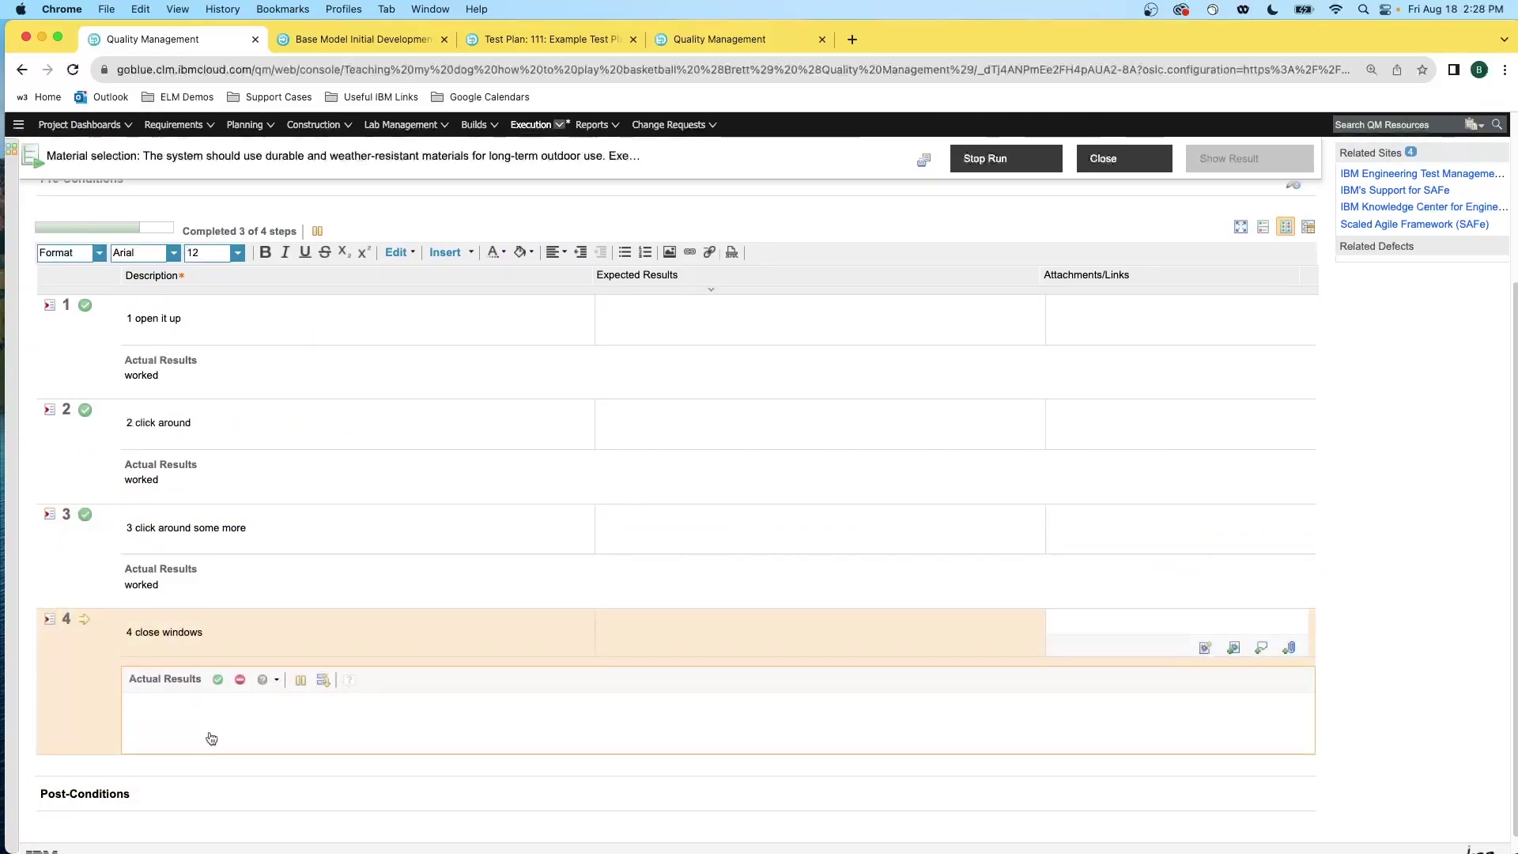
# Enter "did not close" as the actual result of step 4 and start creating a new defect from that step.
pyautogui.write('did not close')
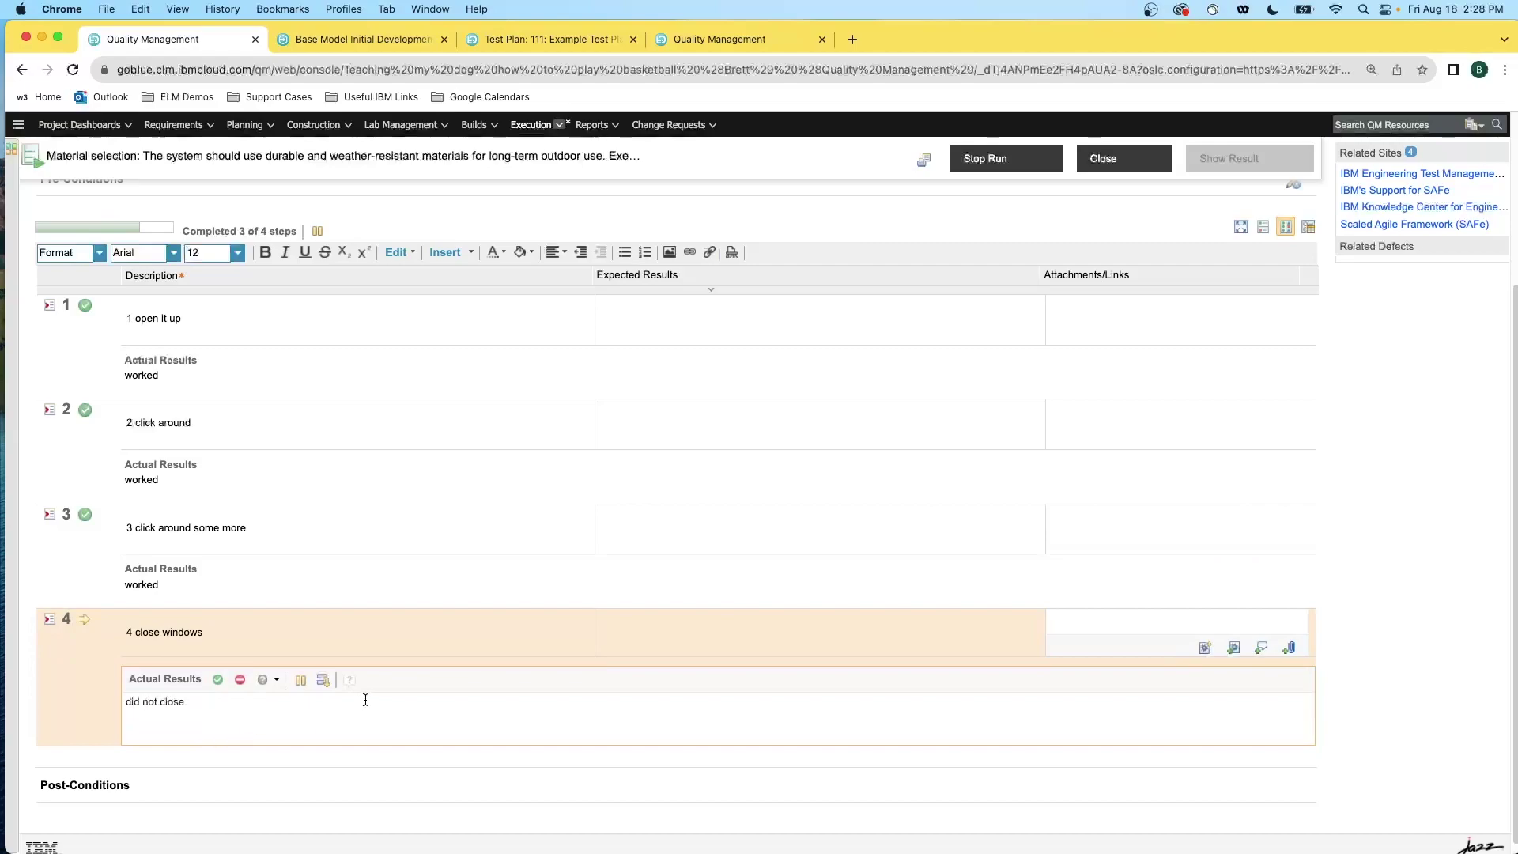
pyautogui.click(1095, 729)
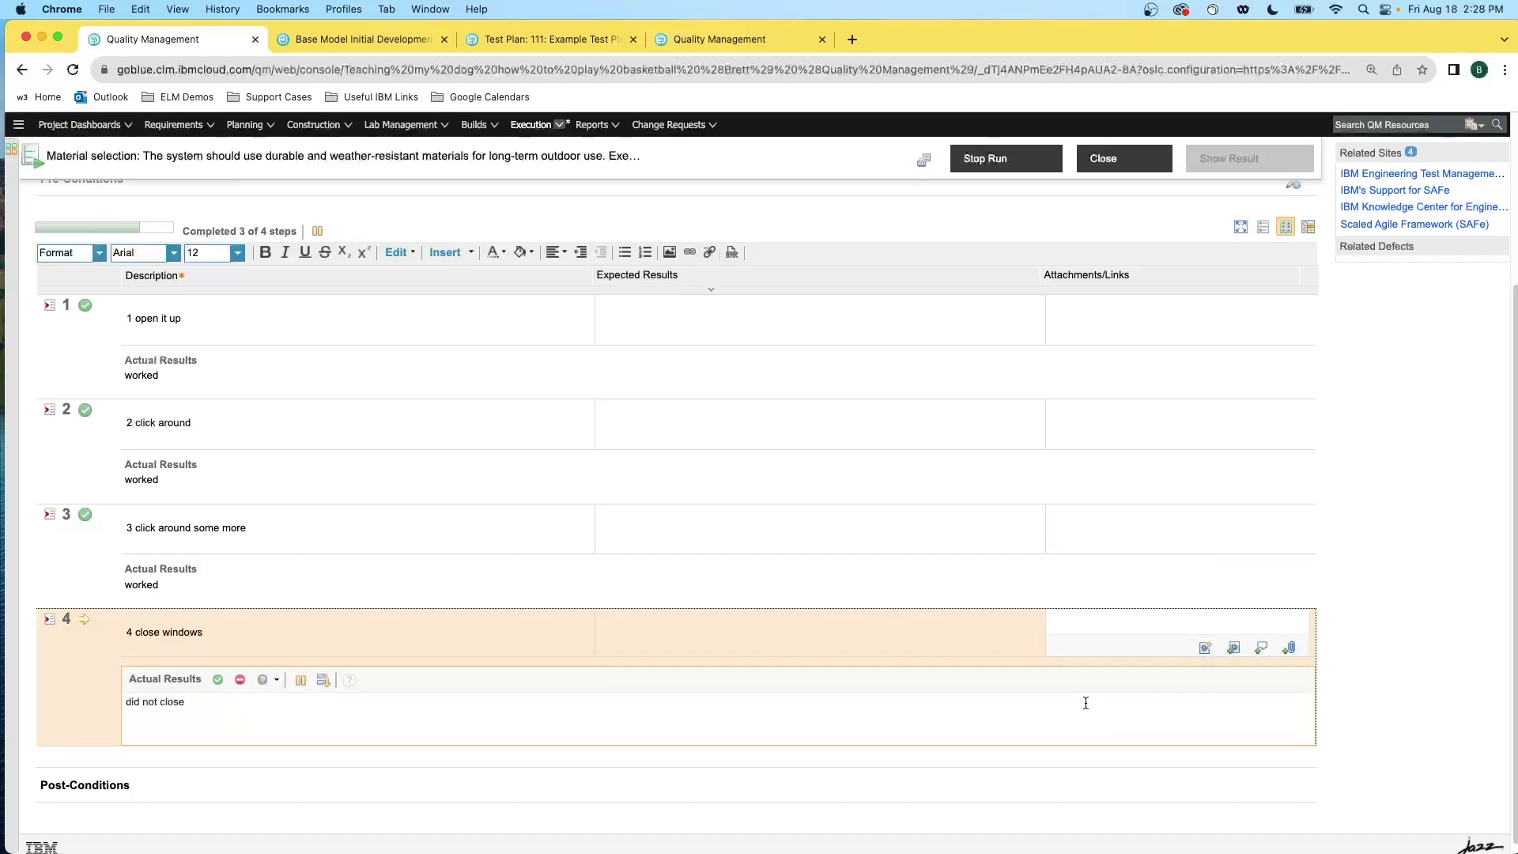
pyautogui.click(1209, 649)
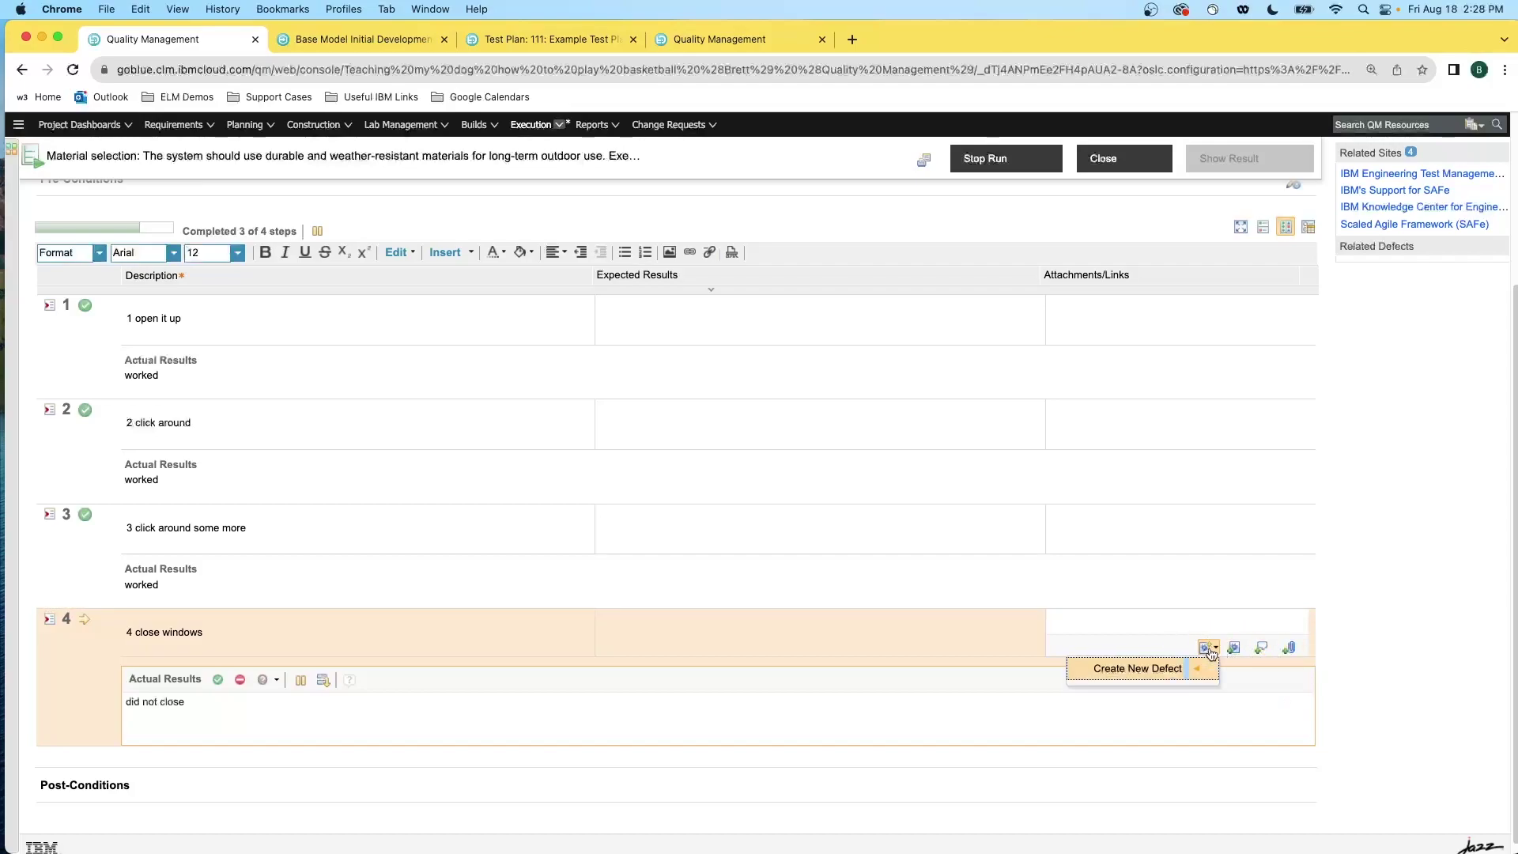
pyautogui.click(1159, 668)
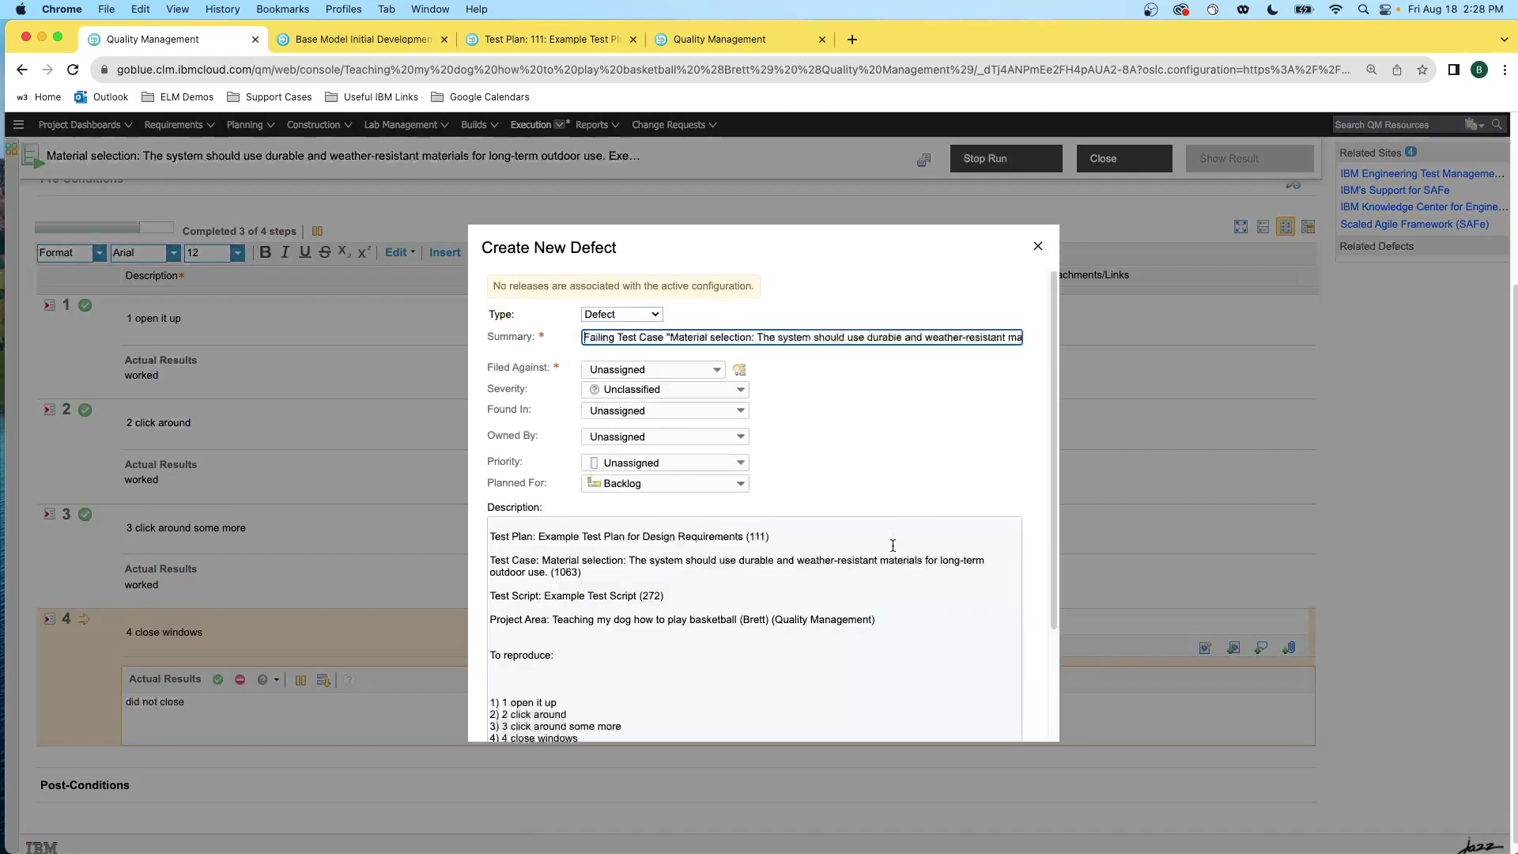
# Review the new defect's prefilled description and set Filed Against to the Portfolio Name category.
pyautogui.scroll(-2, 713, 630)
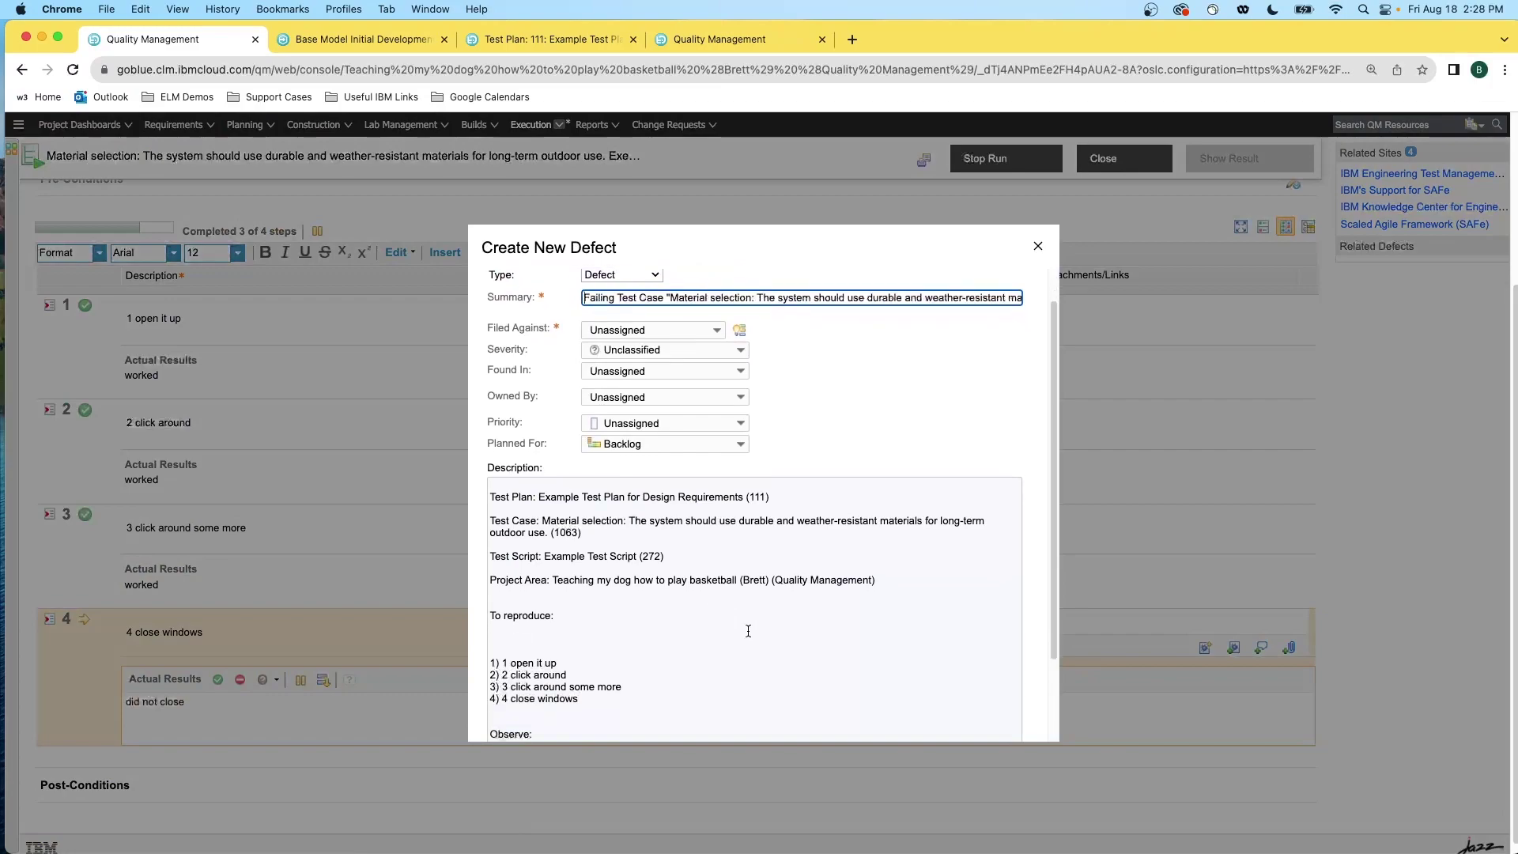
pyautogui.scroll(-3, 677, 609)
pyautogui.scroll(-1, 582, 604)
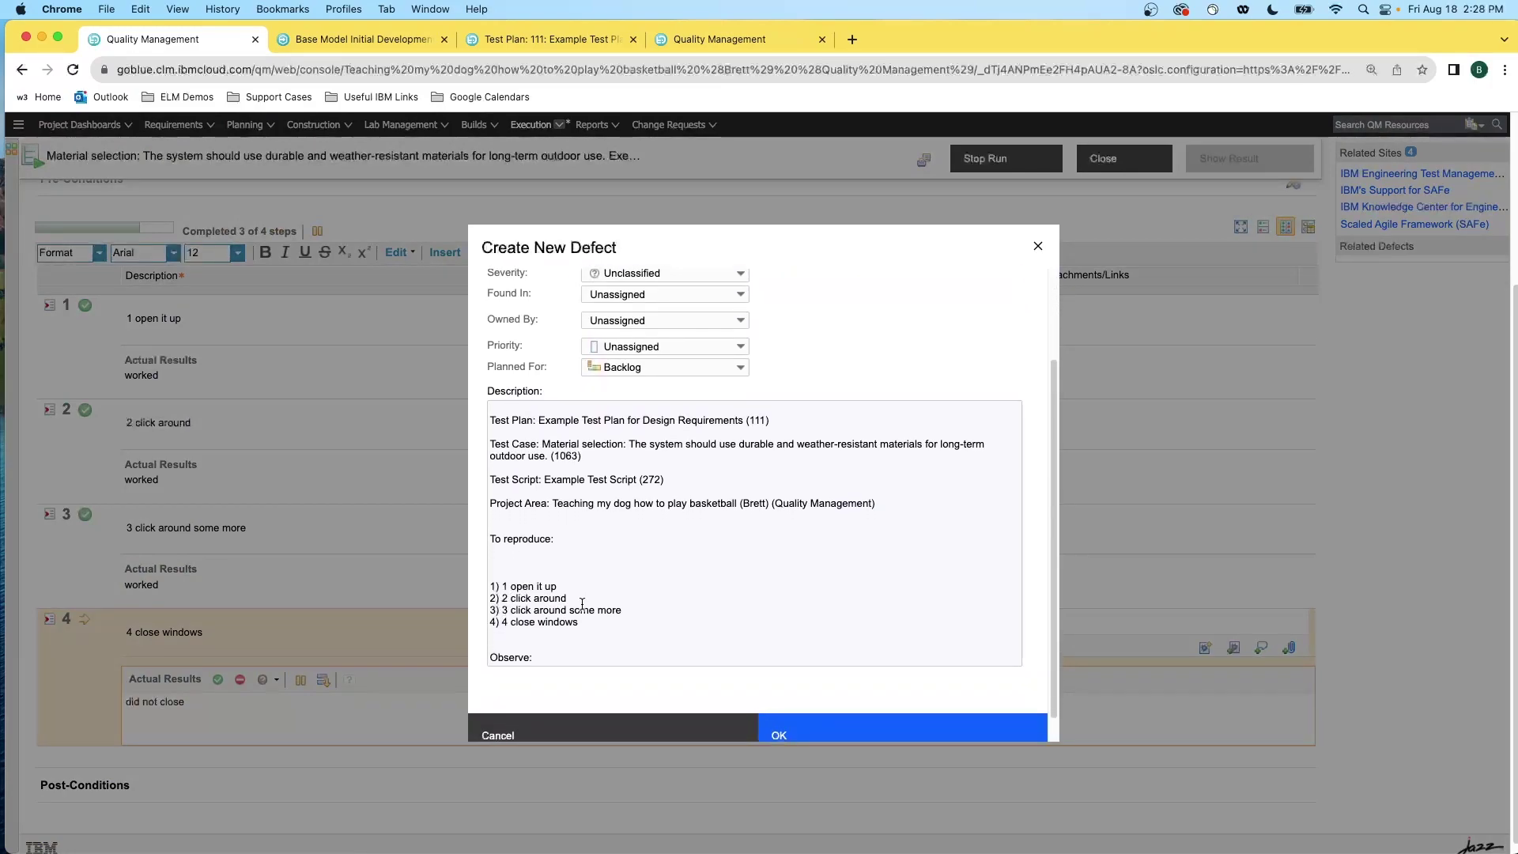
pyautogui.scroll(2, 573, 490)
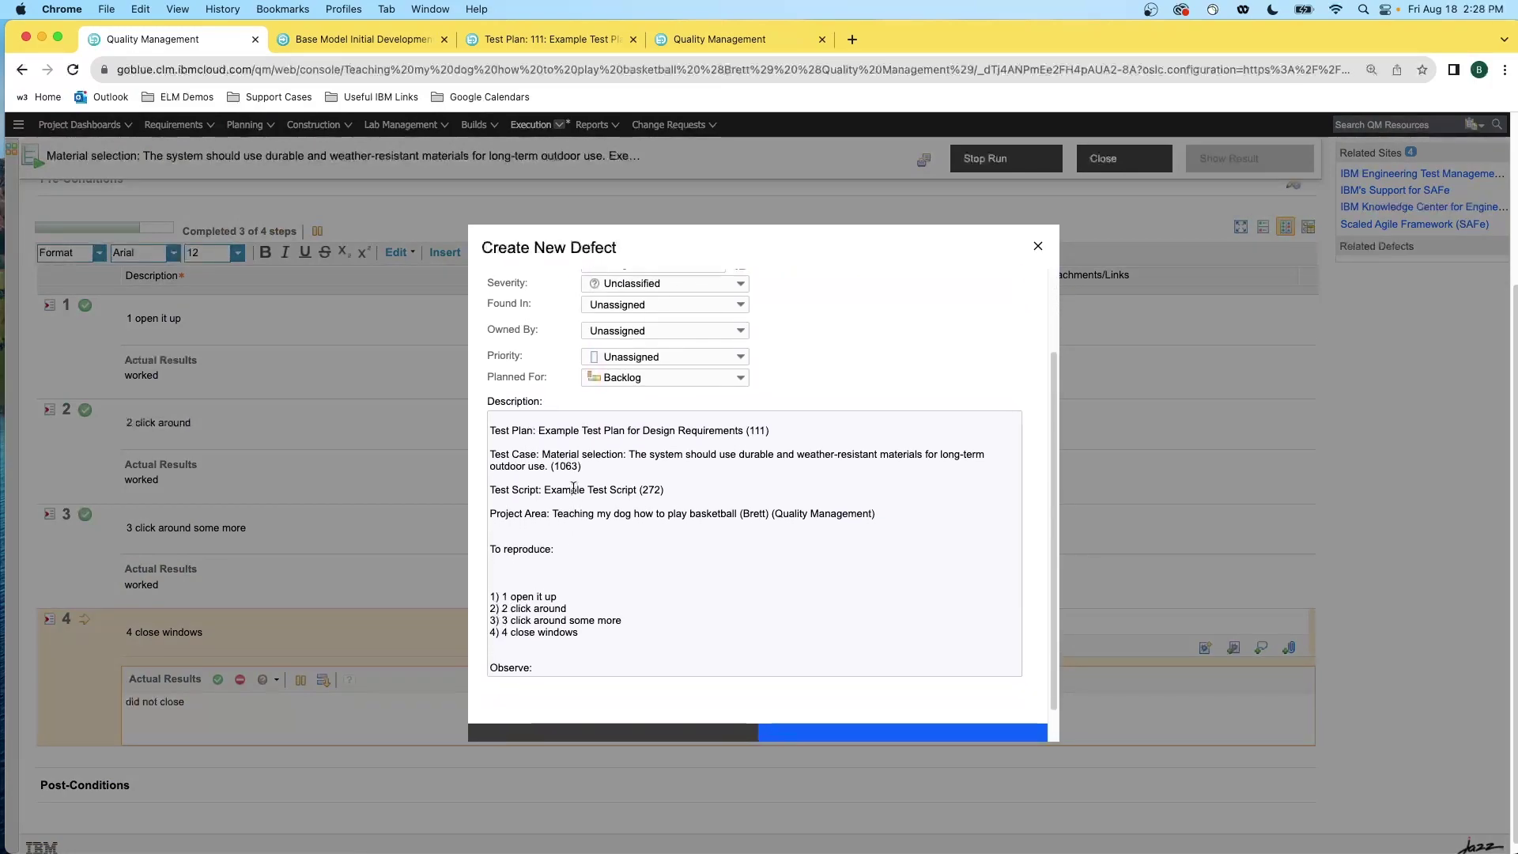
pyautogui.scroll(3, 573, 487)
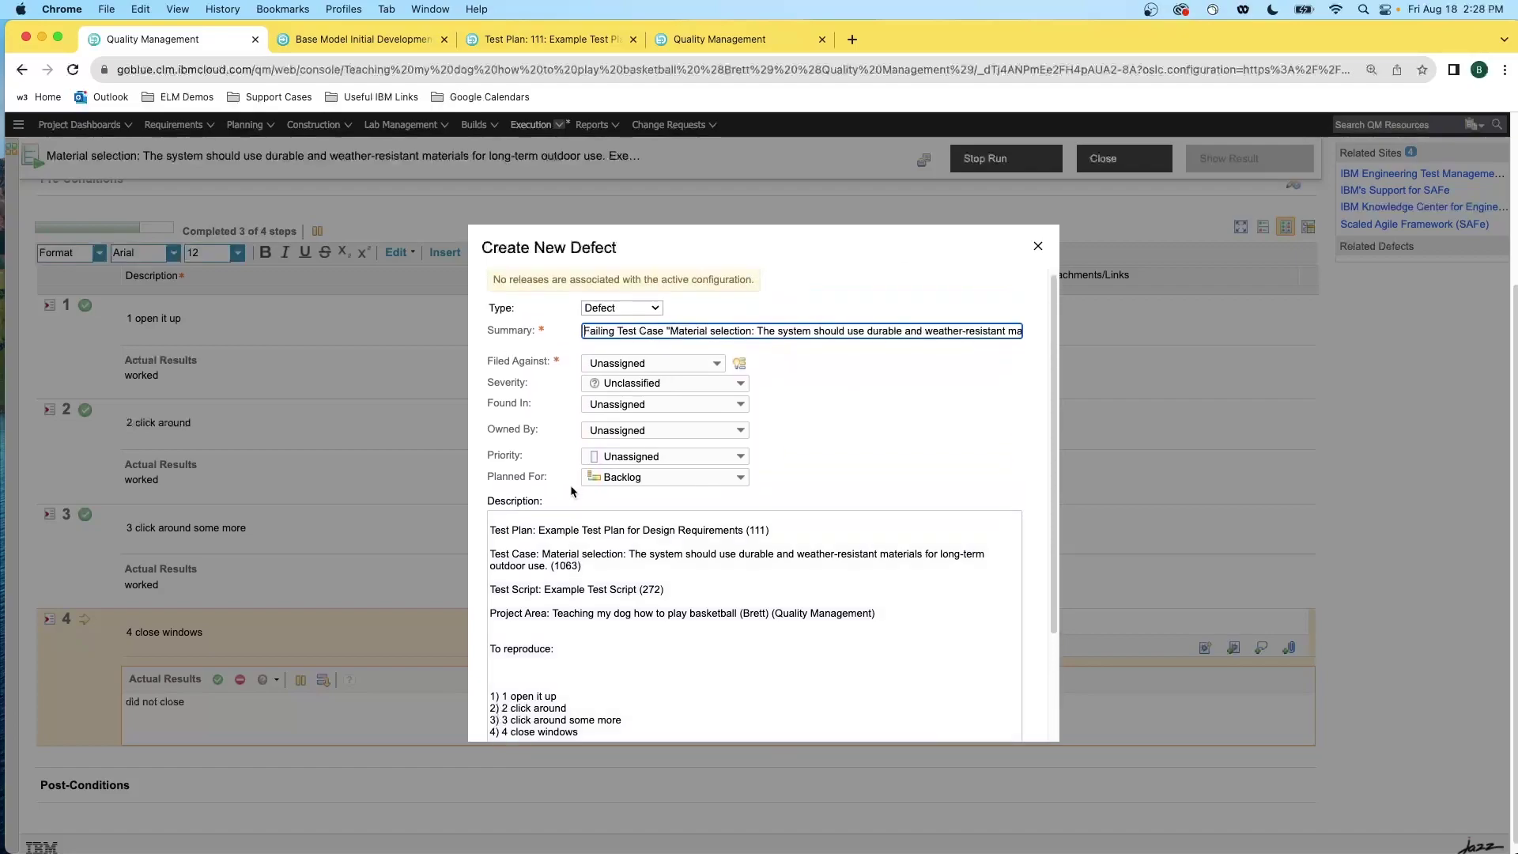
pyautogui.click(616, 365)
pyautogui.click(609, 402)
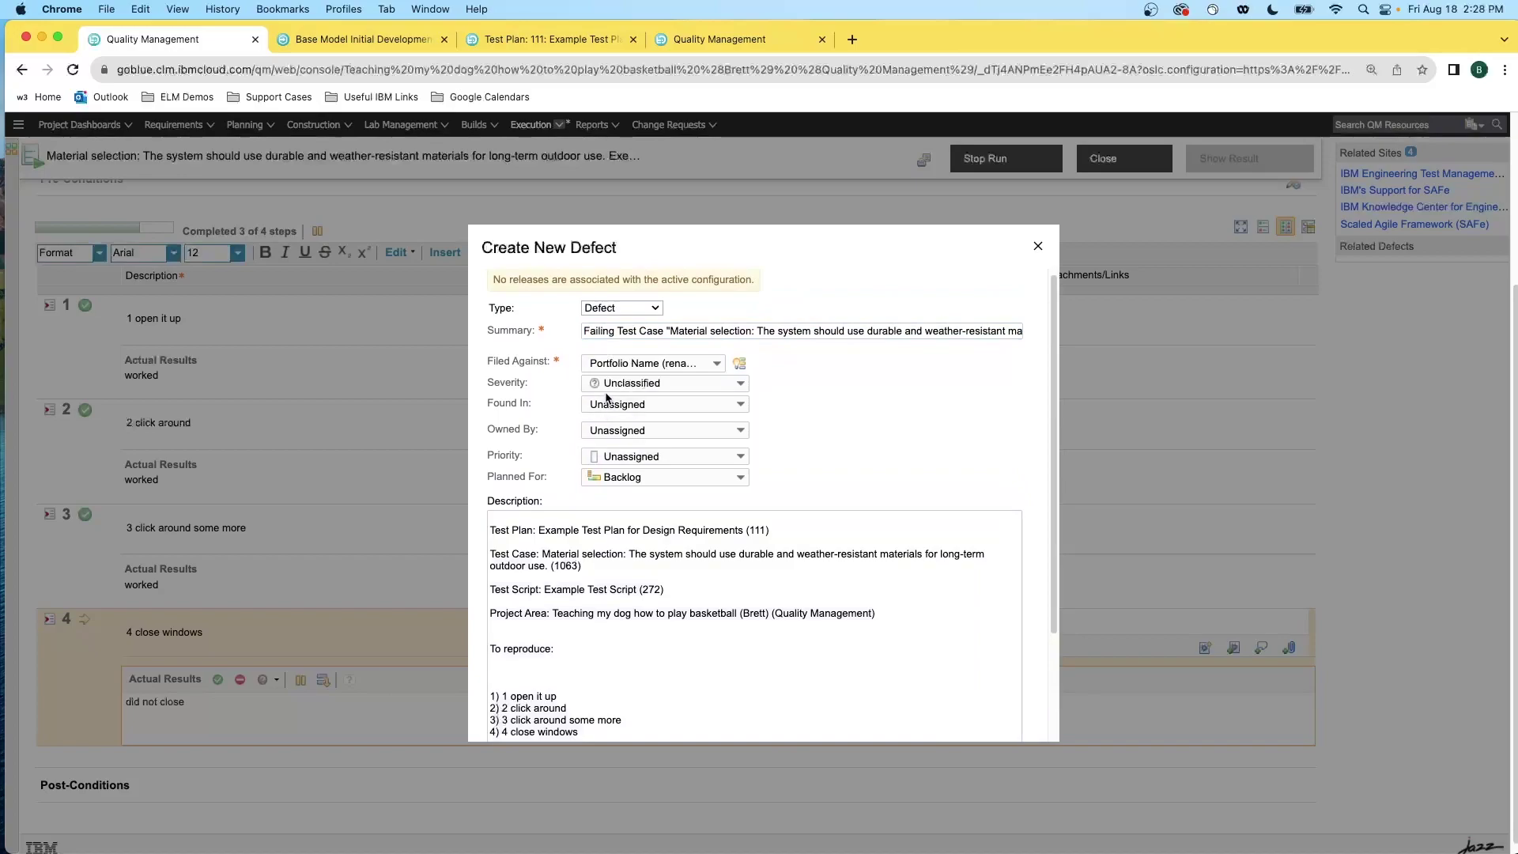
# Set the new defect's severity to Critical and submit it so it is linked to step 4.
pyautogui.click(620, 384)
pyautogui.click(625, 480)
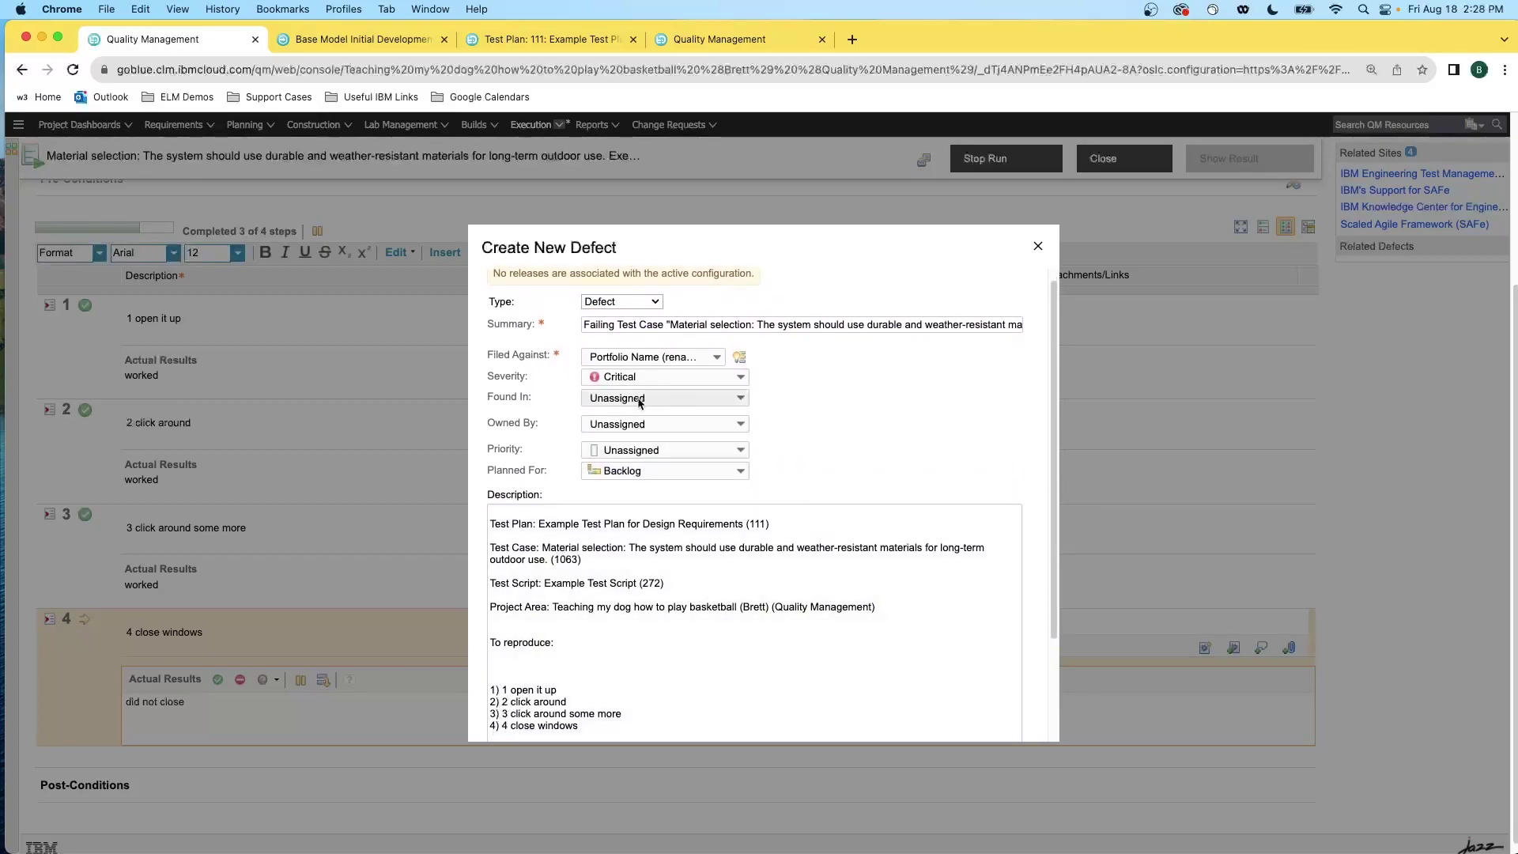
pyautogui.scroll(-4, 802, 514)
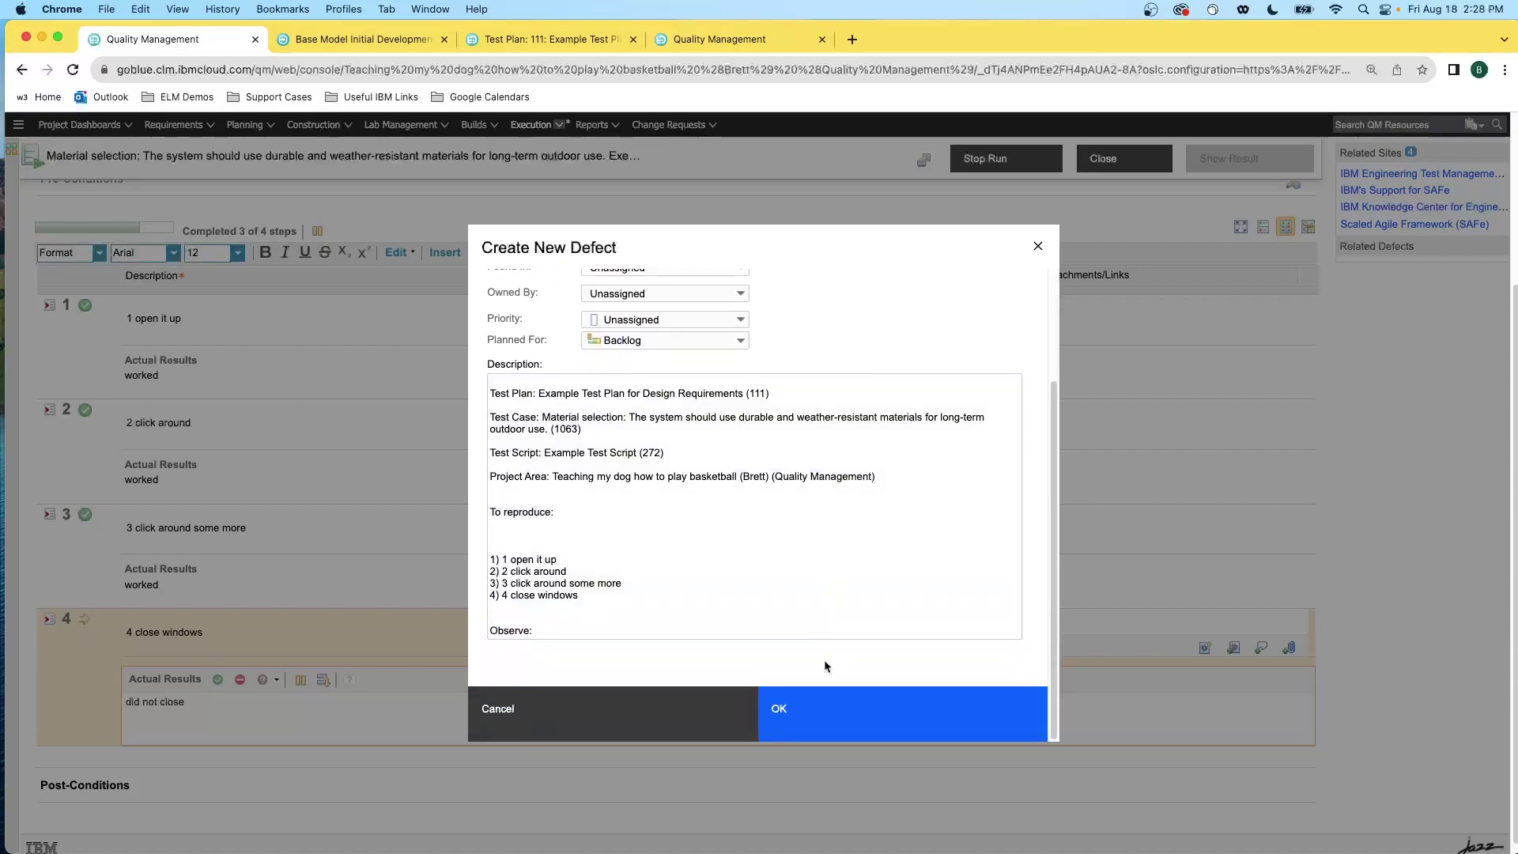
pyautogui.click(820, 711)
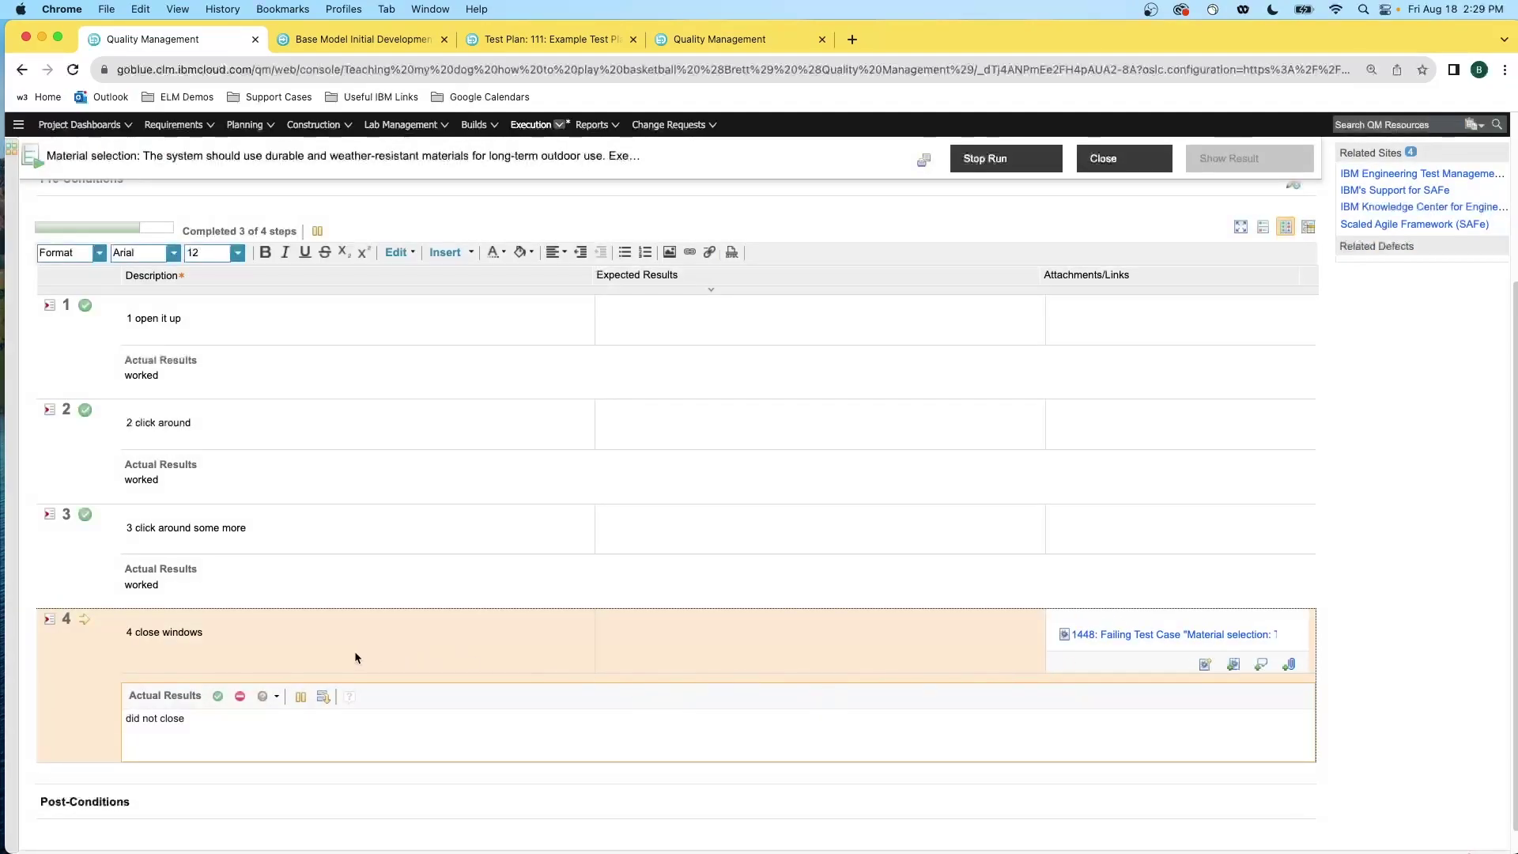
# Mark step 4 of the material selection test run as failed and close the run.
pyautogui.click(242, 698)
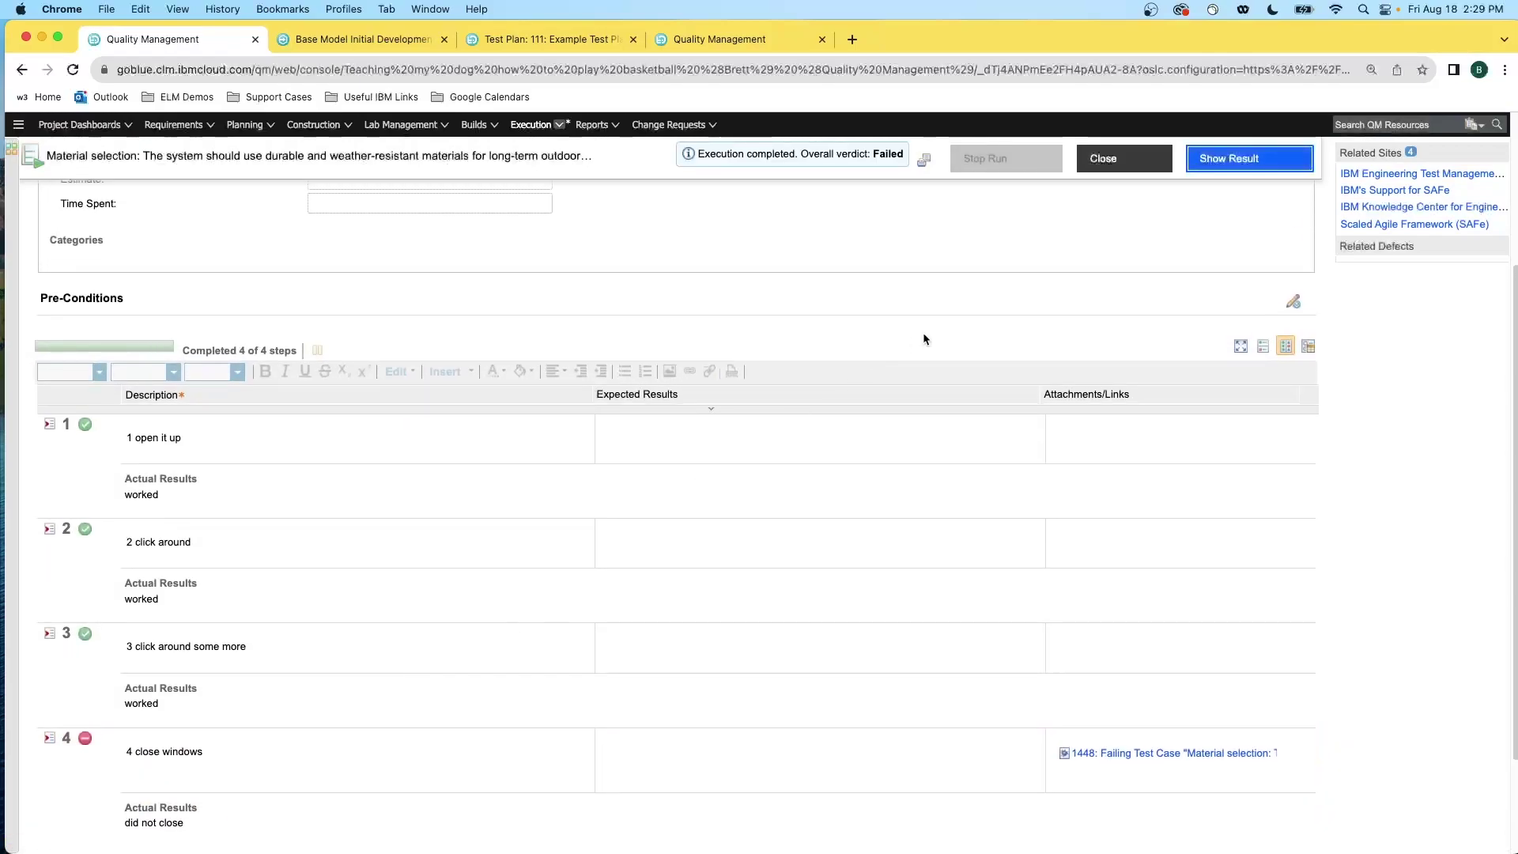
pyautogui.click(1101, 161)
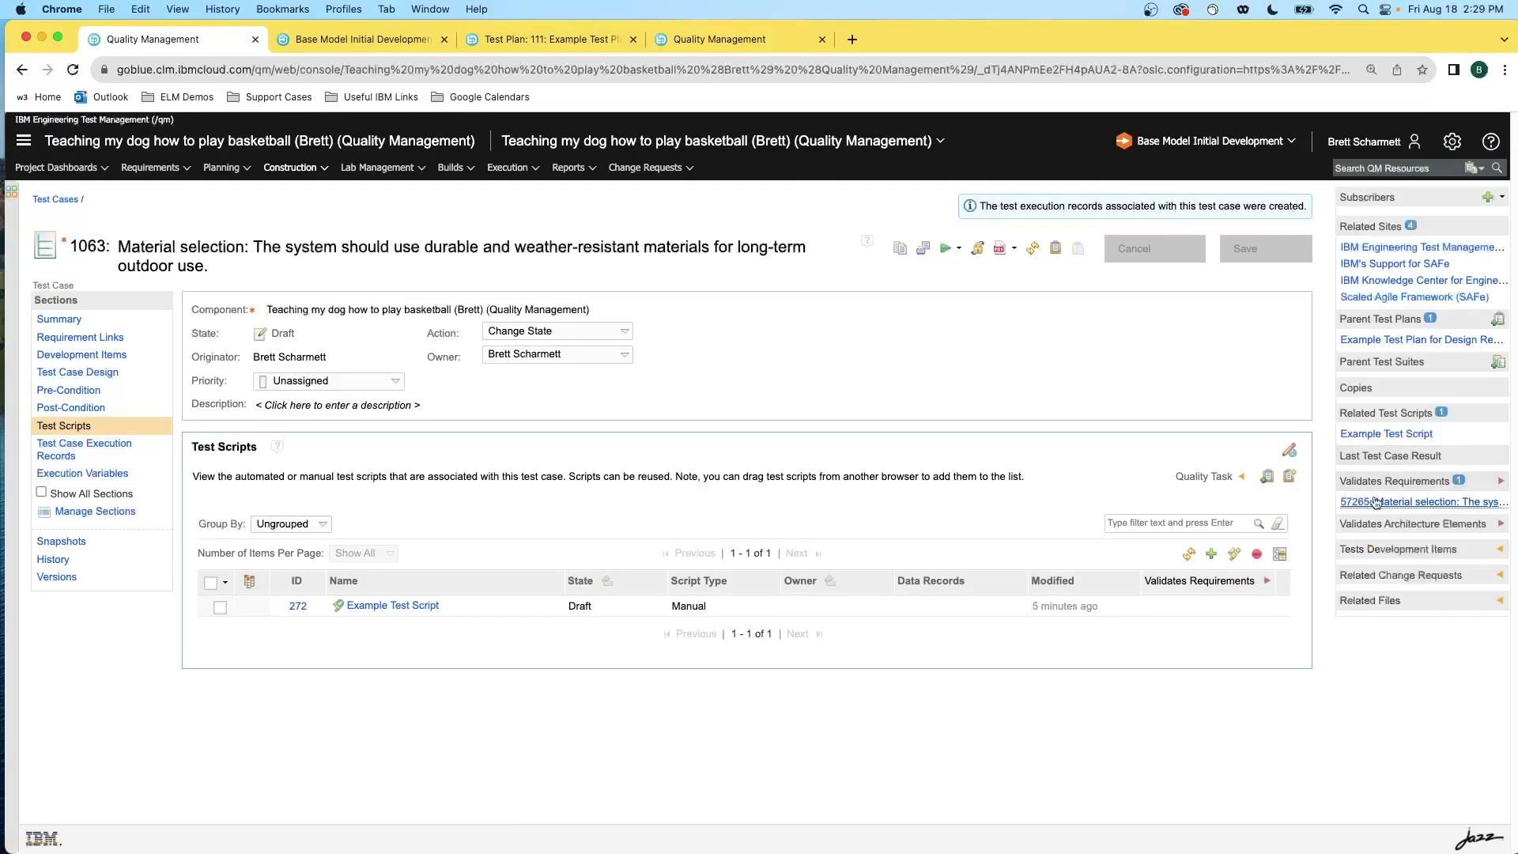
# Open the material selection requirement that the test case validates in a new browser tab and switch to it.
pyautogui.moveTo(1376, 506)
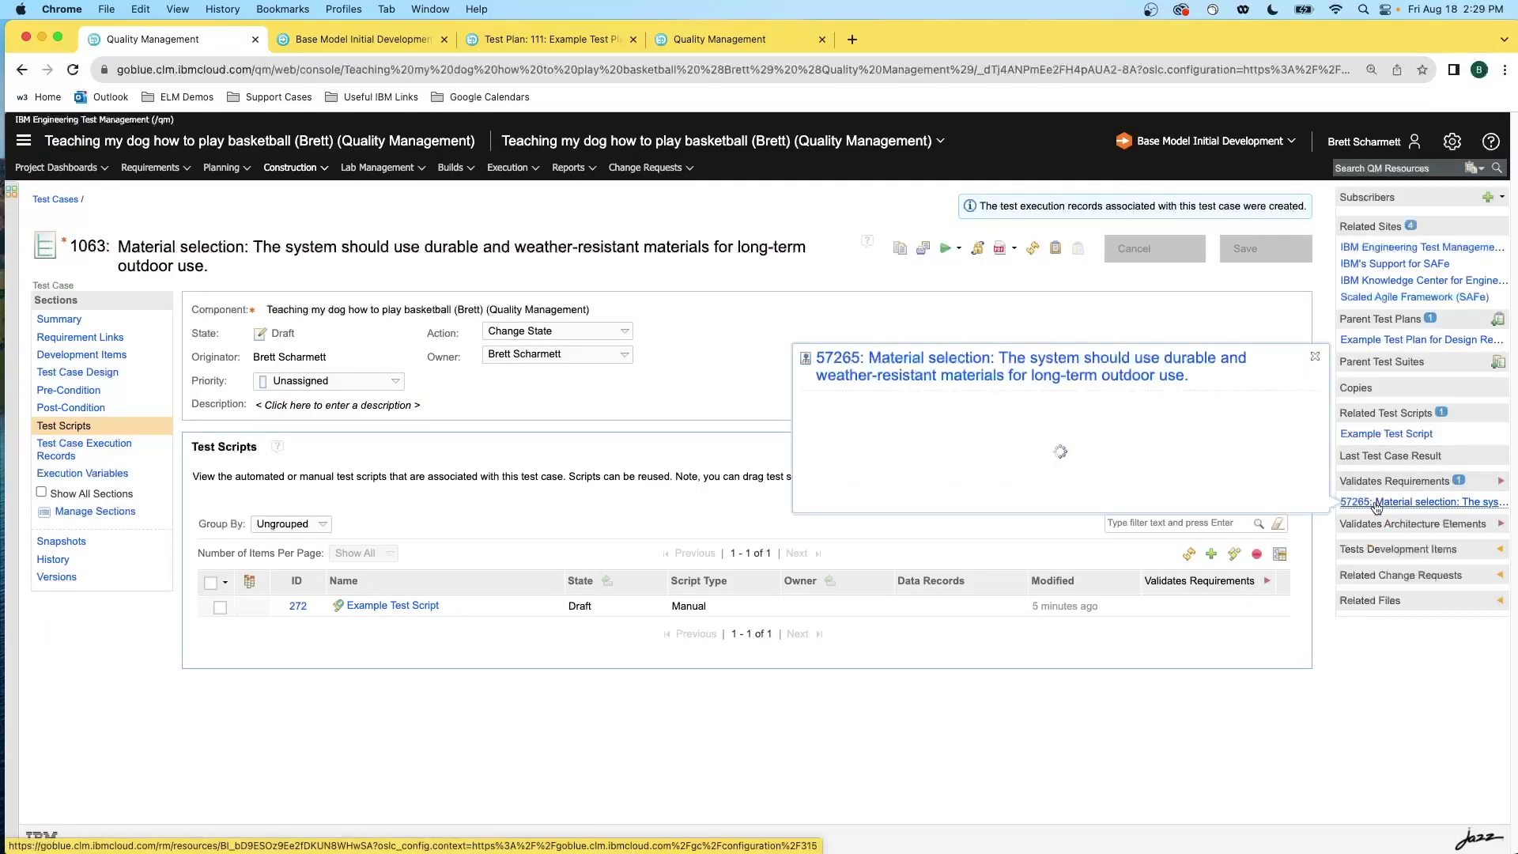
pyautogui.rightClick(1376, 506)
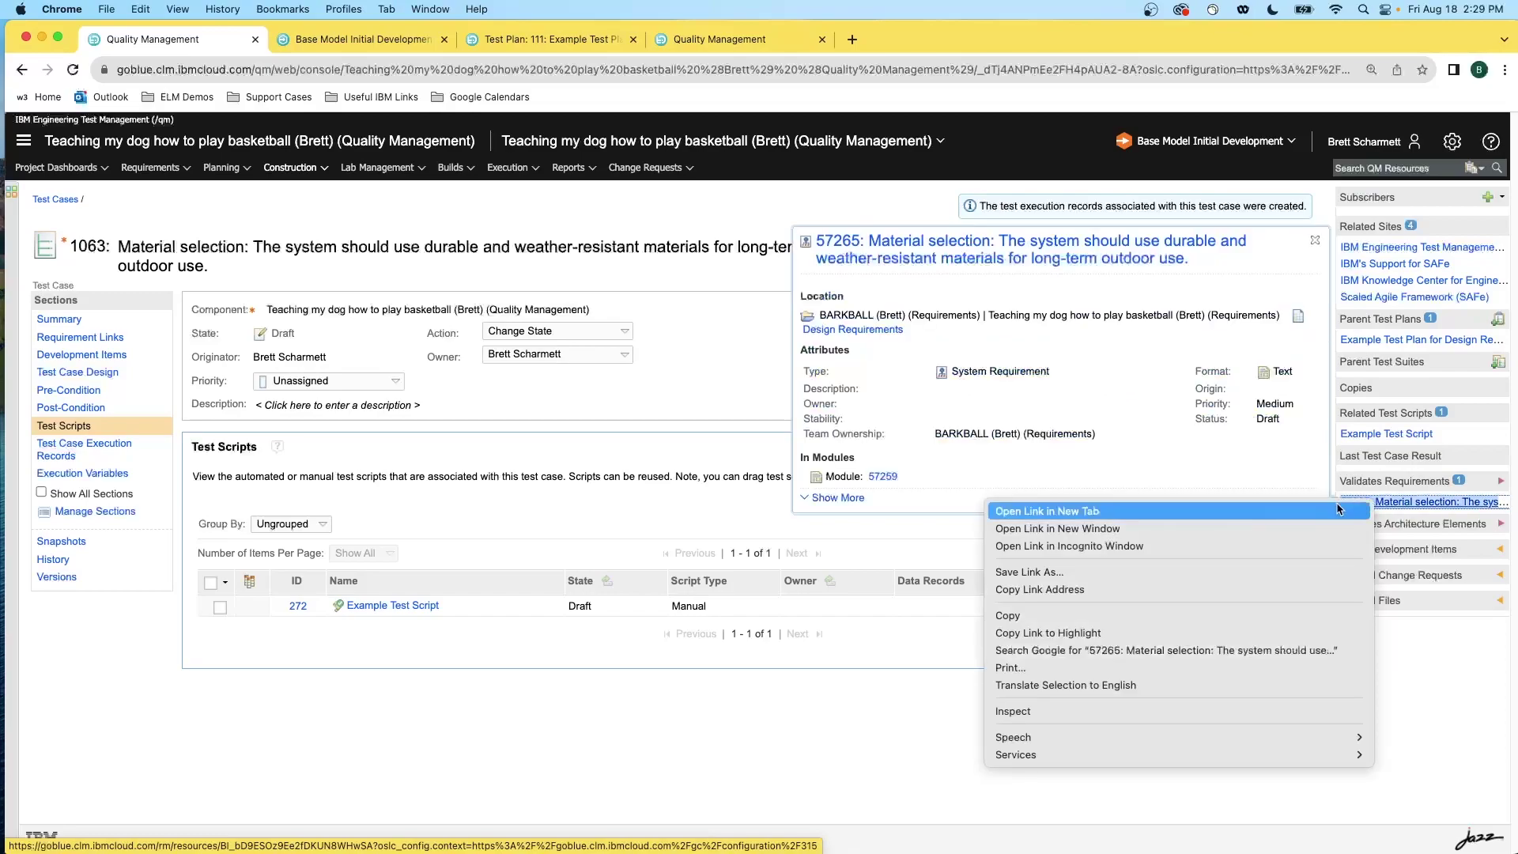
pyautogui.click(1272, 510)
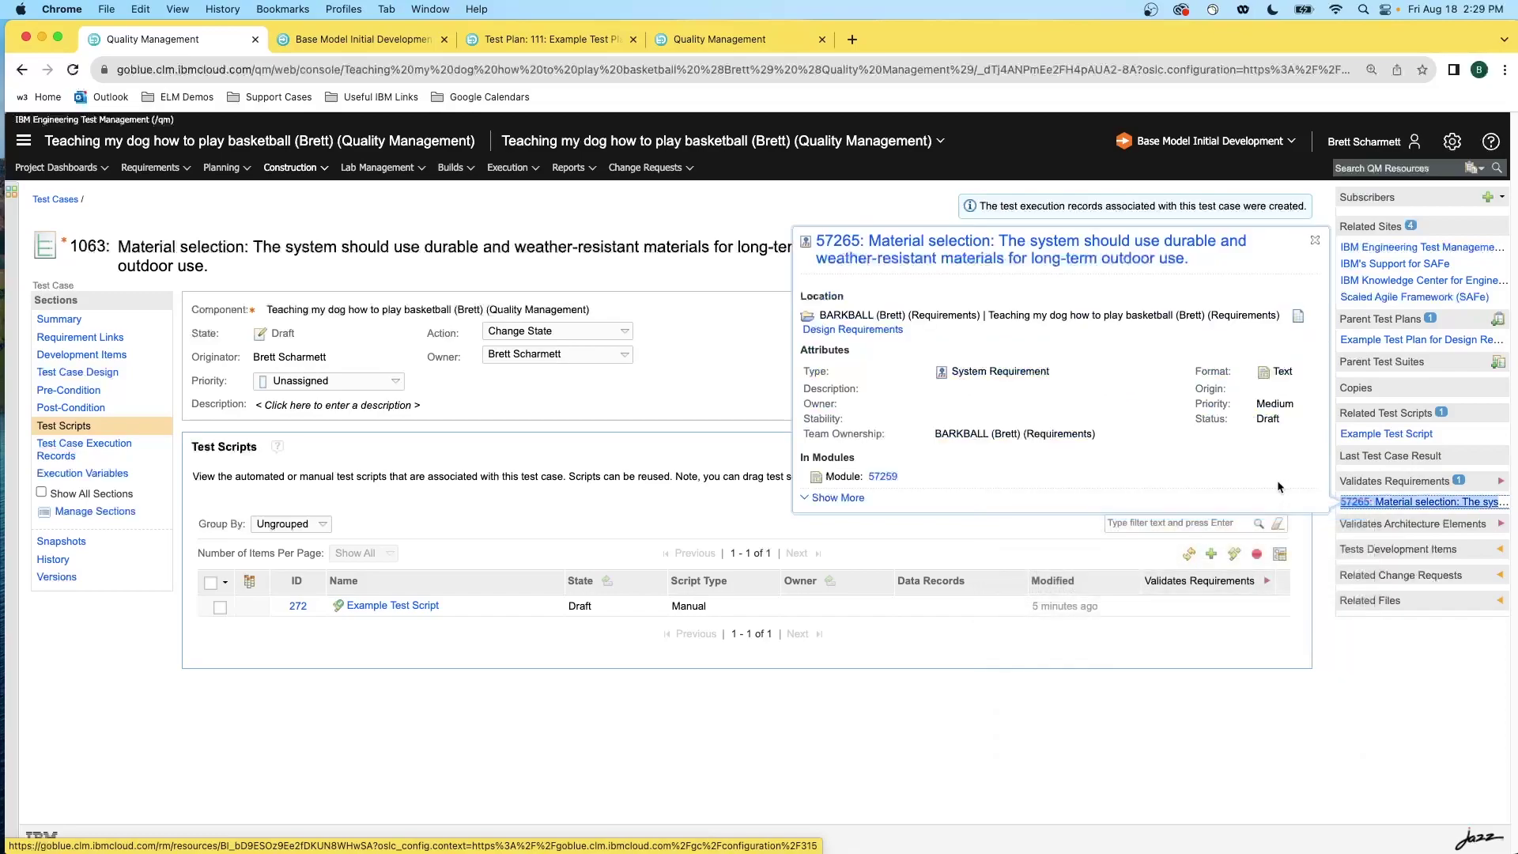
pyautogui.click(345, 40)
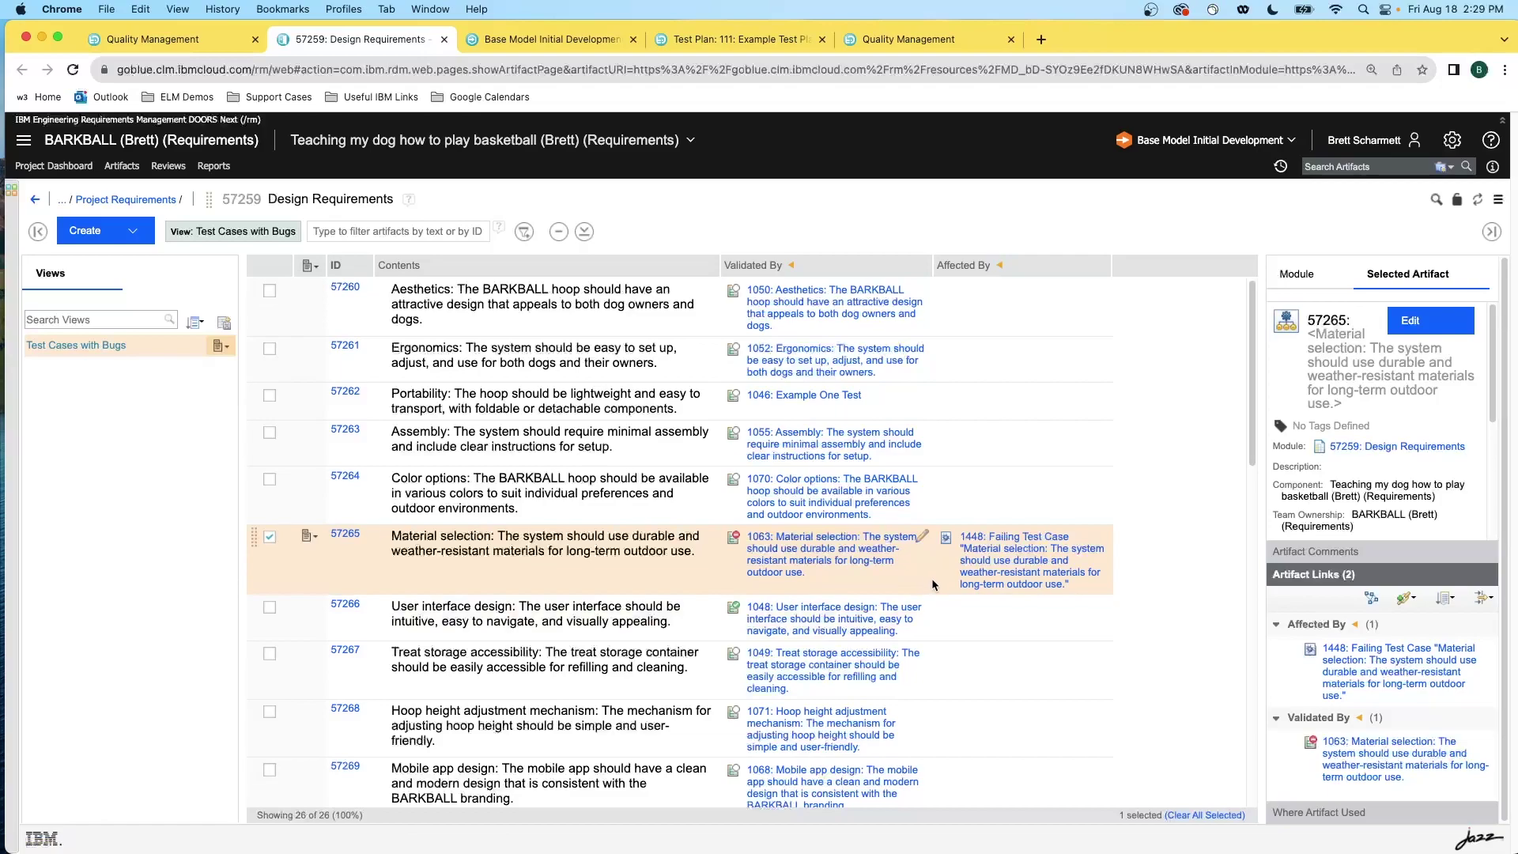
# Open the failing test case defect that affects the material selection requirement and review its links.
pyautogui.click(1001, 576)
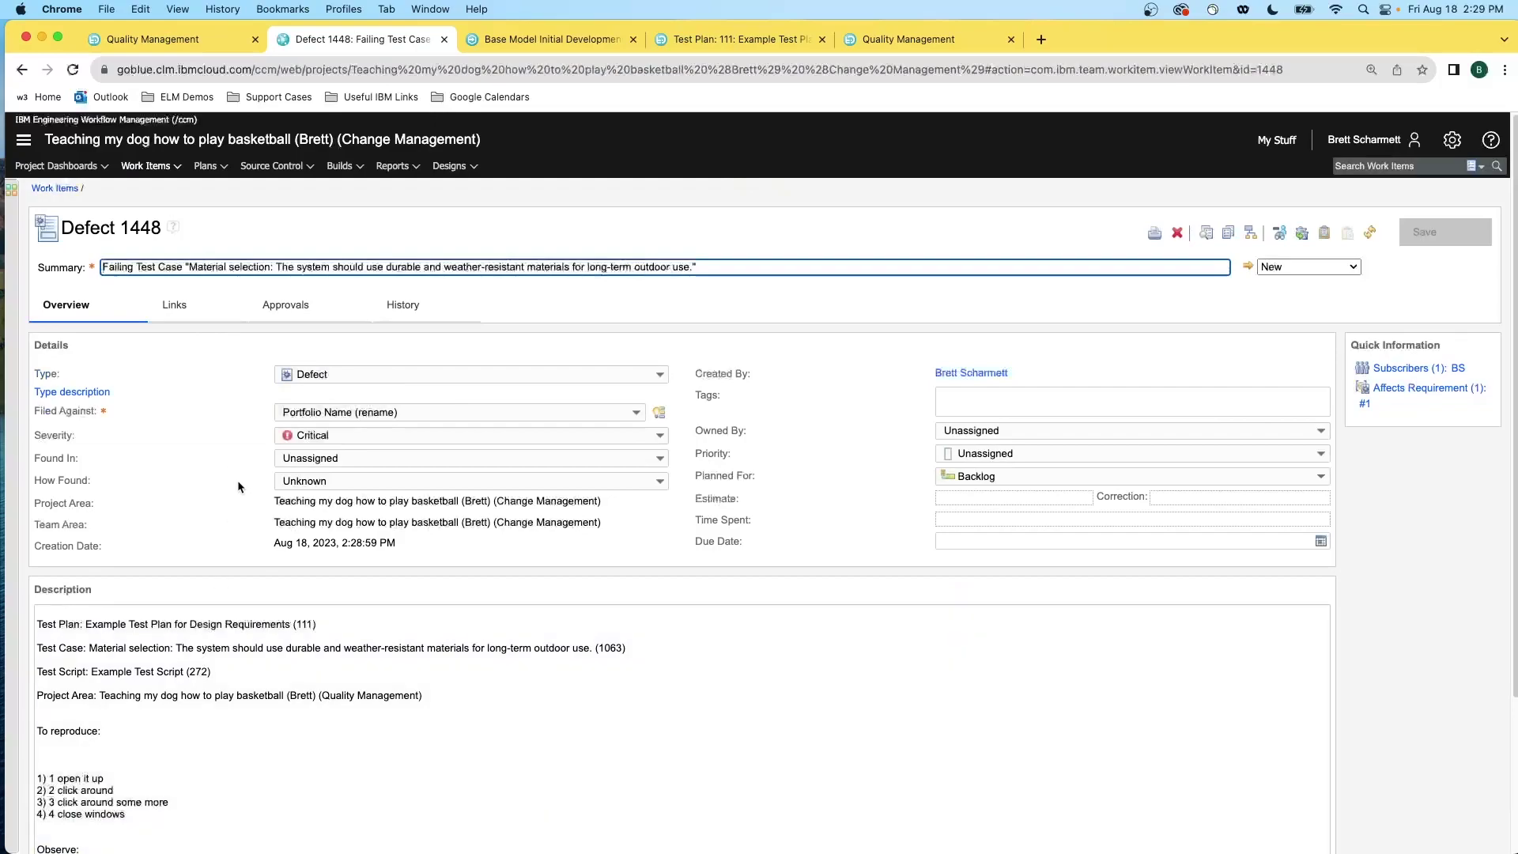
pyautogui.click(184, 308)
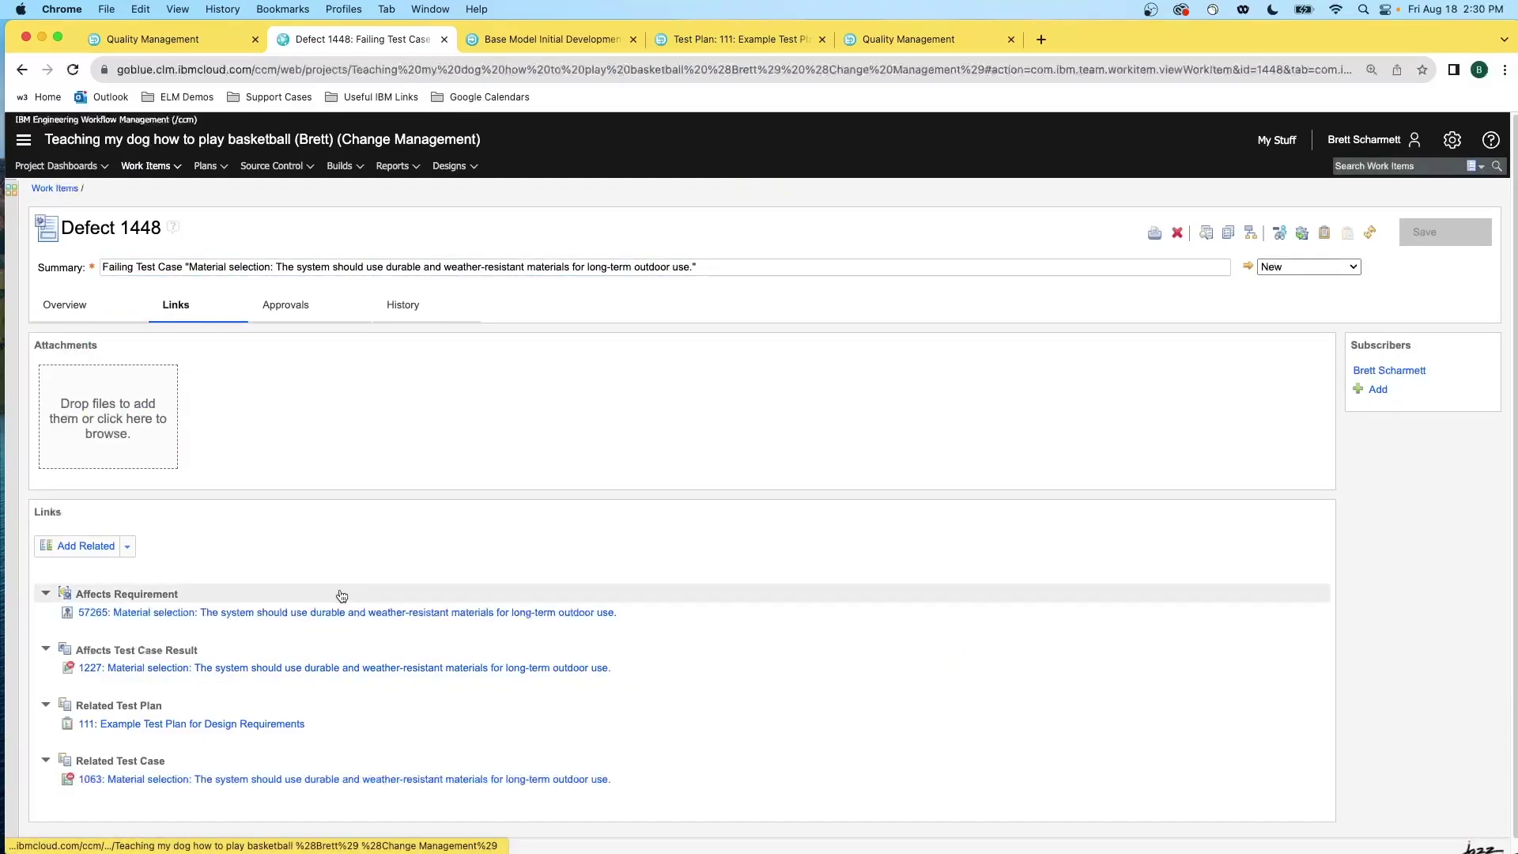
pyautogui.scroll(-1, 316, 595)
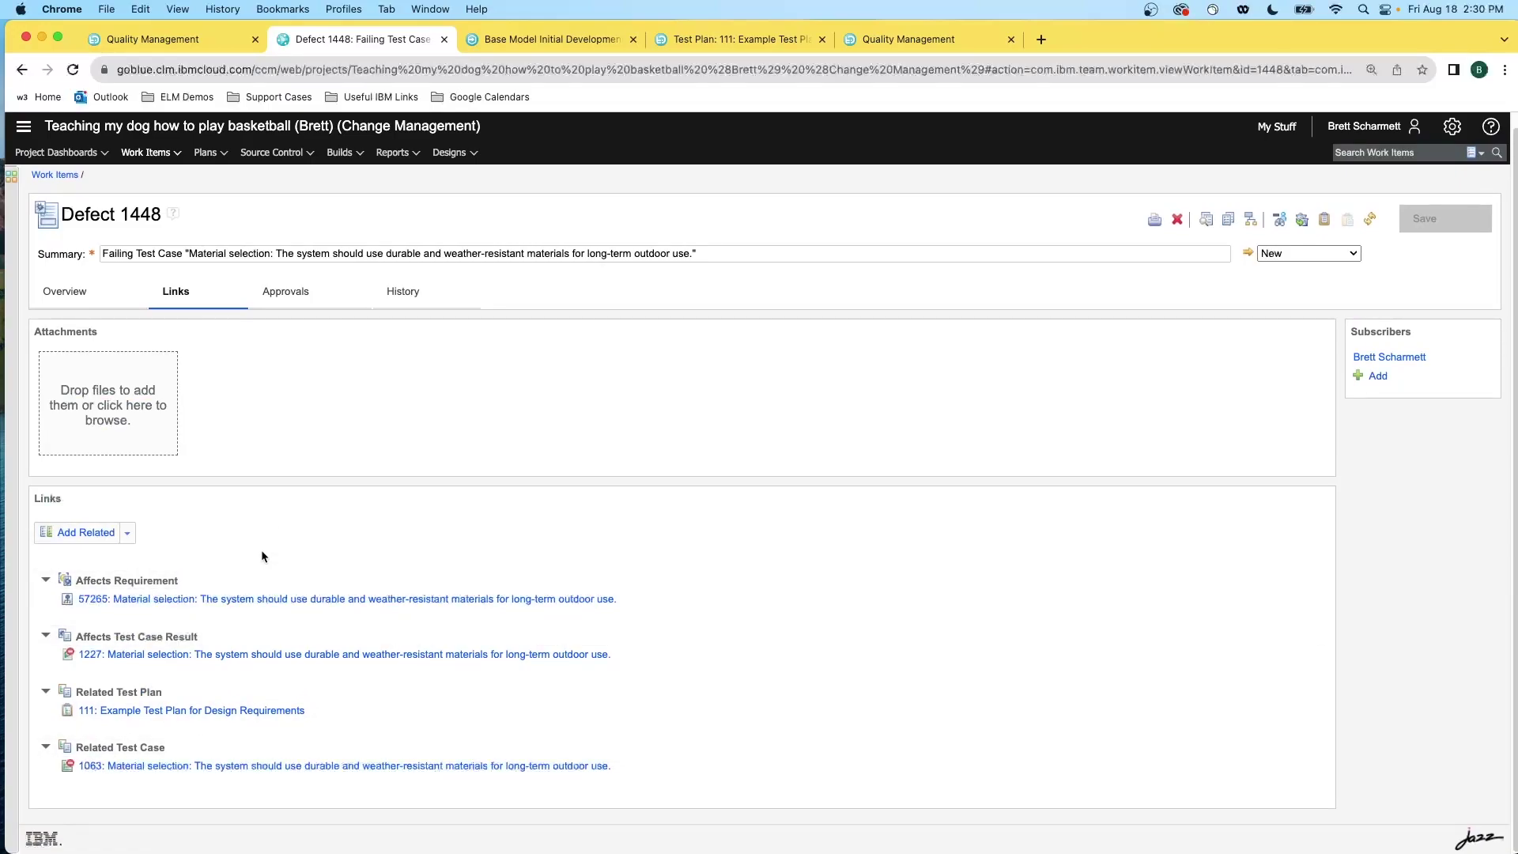
# Return to the Design Requirements module and open the Links Explorer diagram for the material selection requirement.
pyautogui.press('super+bracketleft')
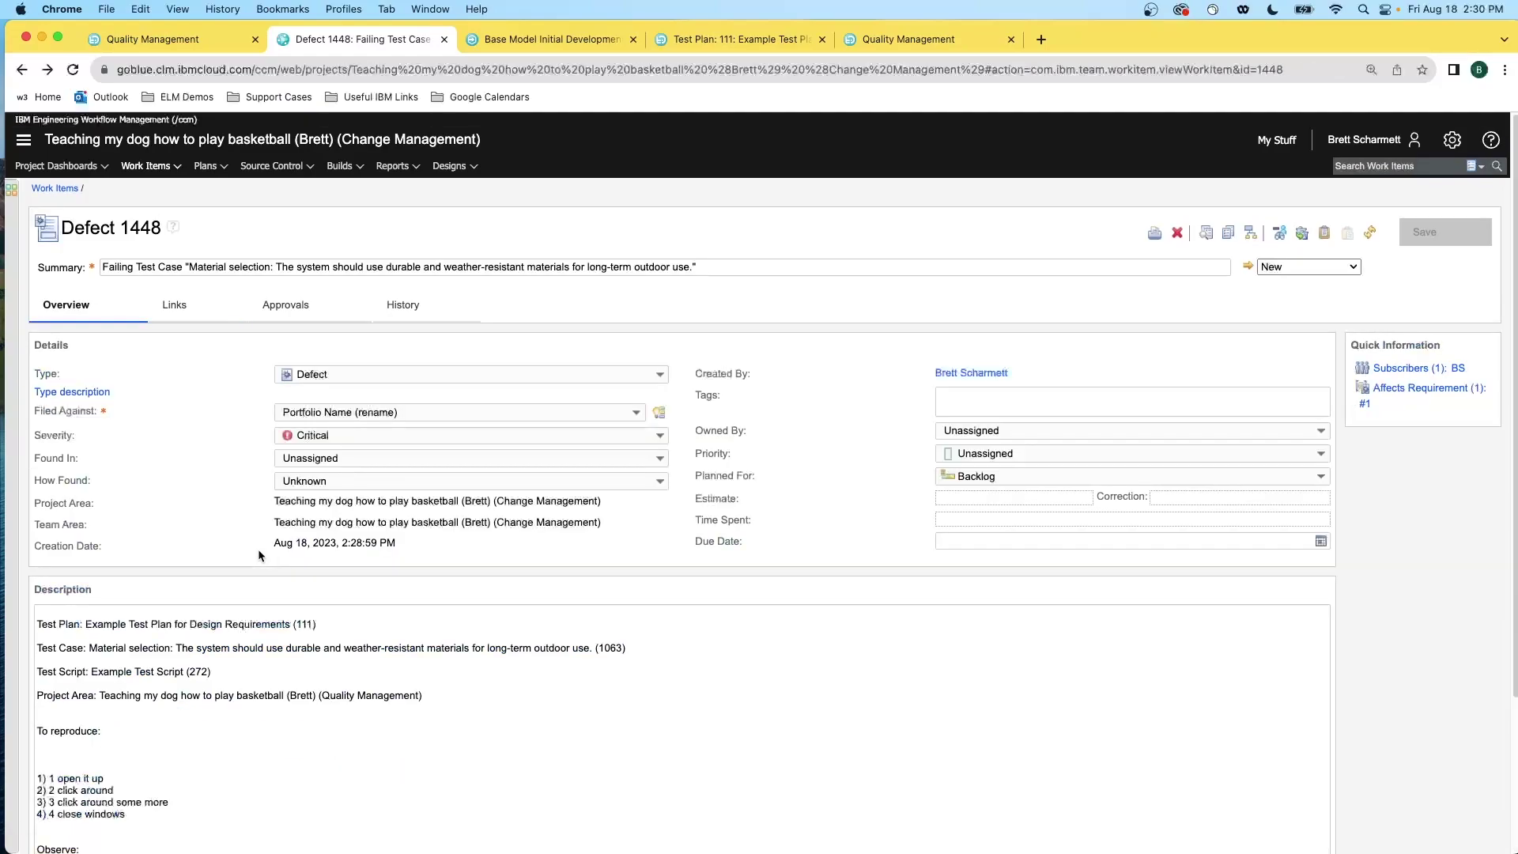
pyautogui.press('super+bracketleft')
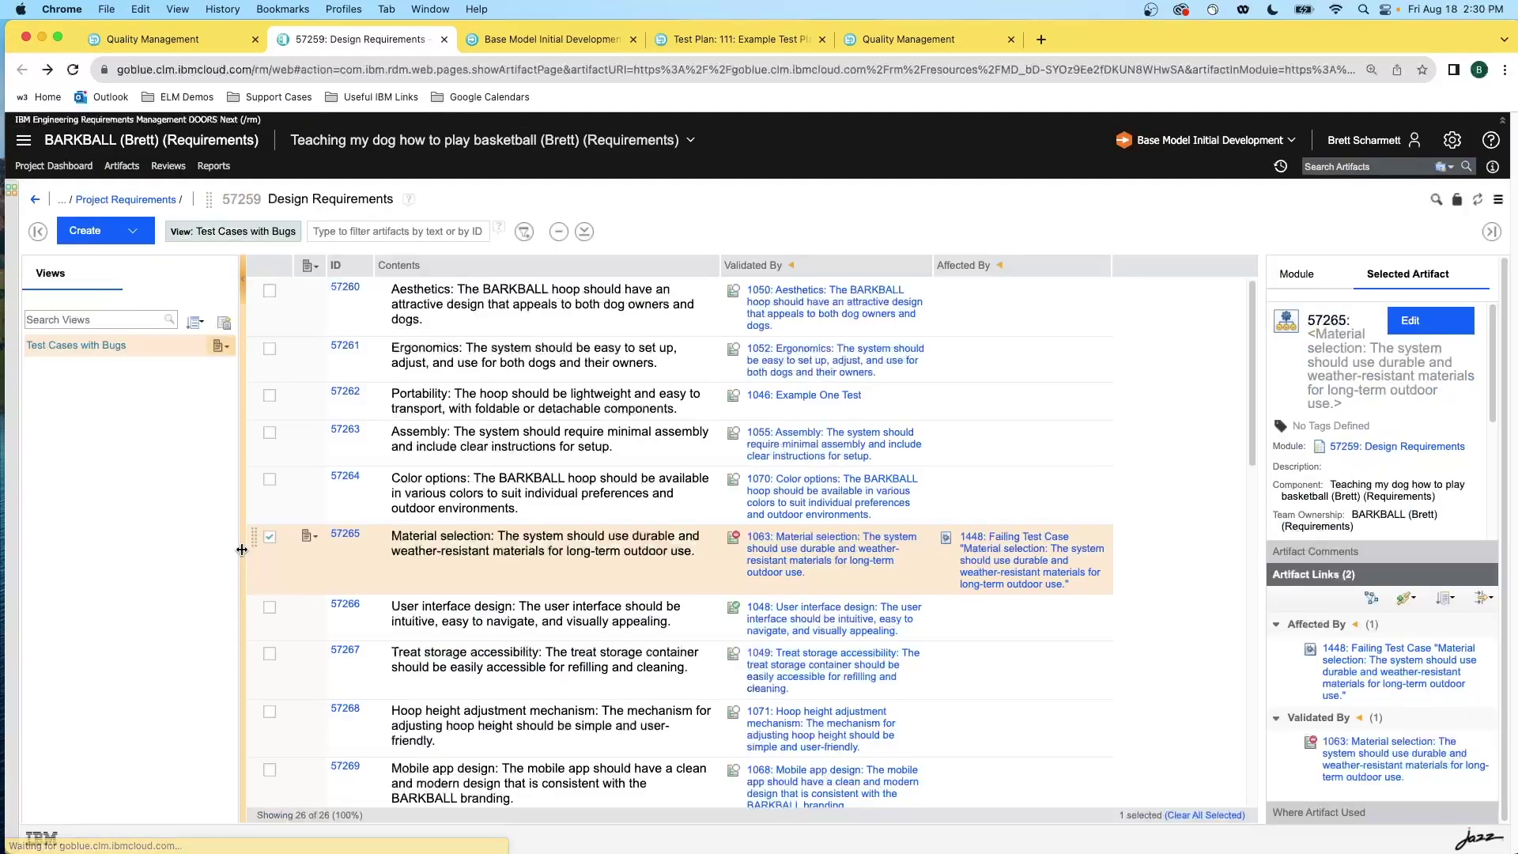
pyautogui.click(308, 538)
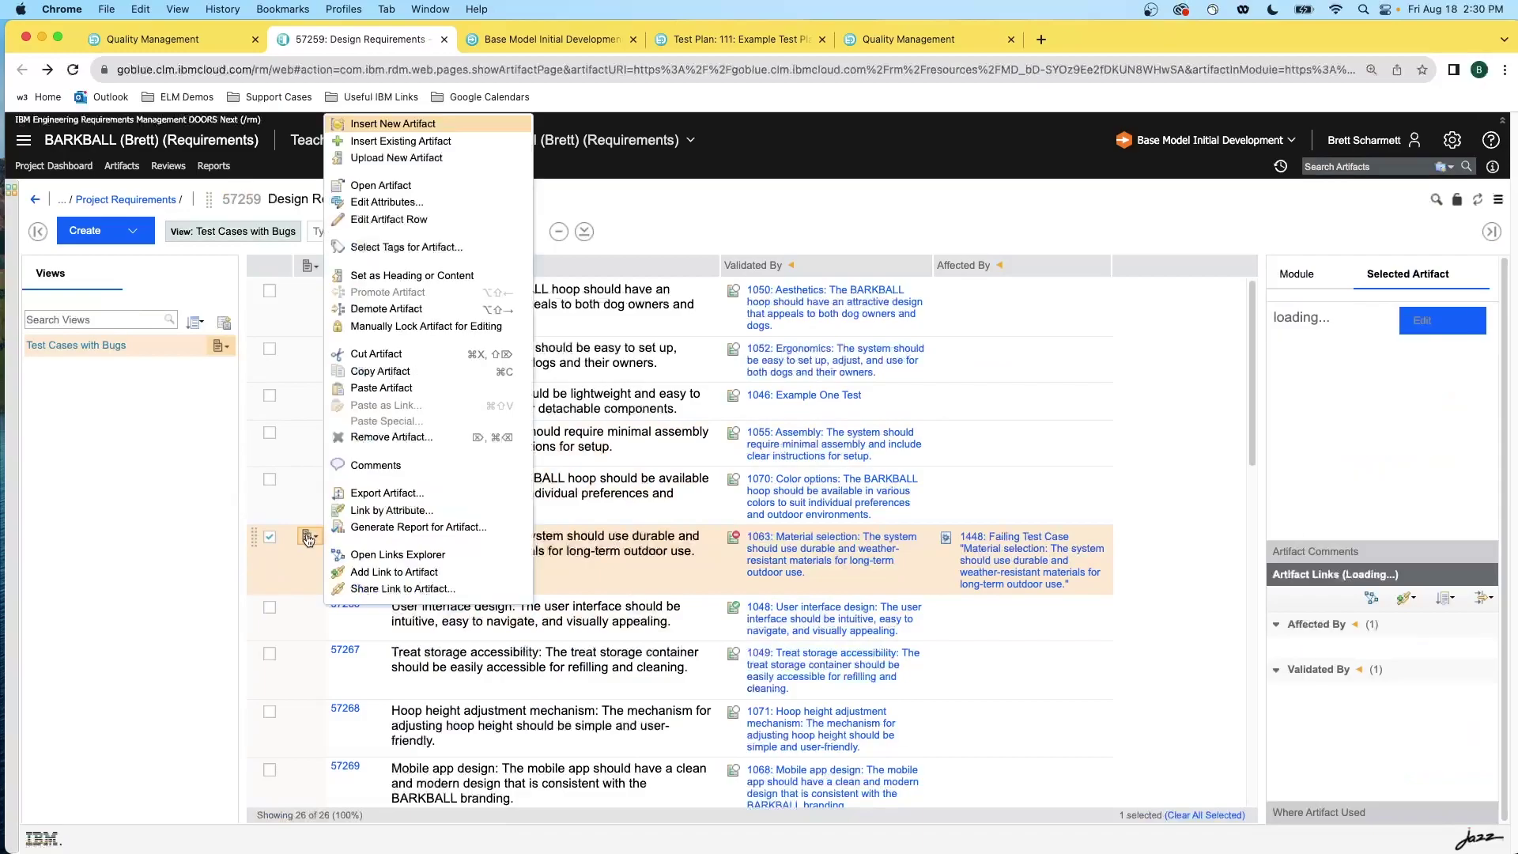
pyautogui.click(375, 567)
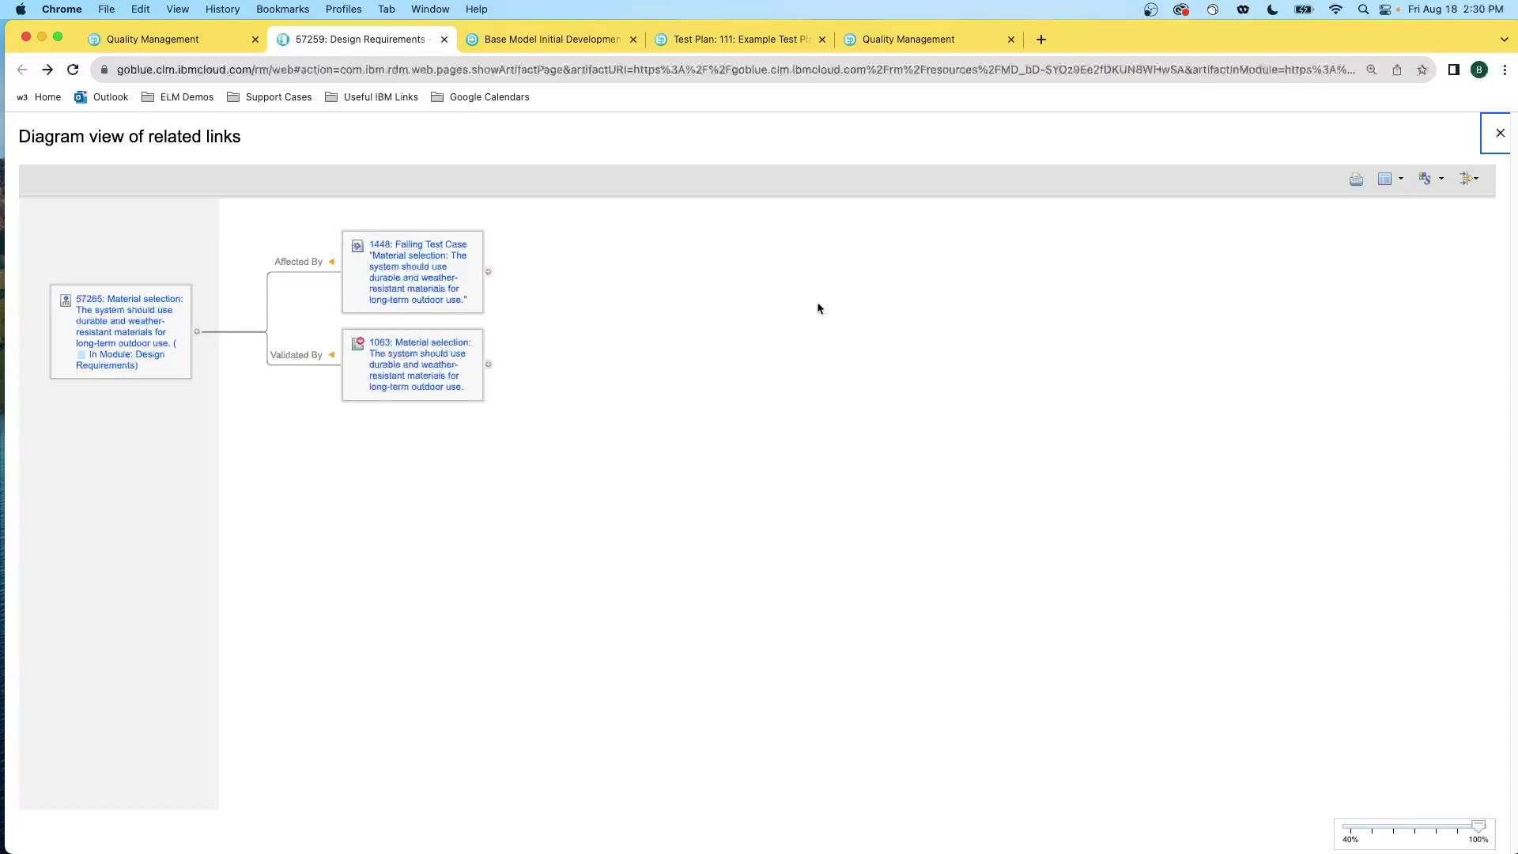
pyautogui.click(1468, 178)
pyautogui.scroll(-10, 1351, 332)
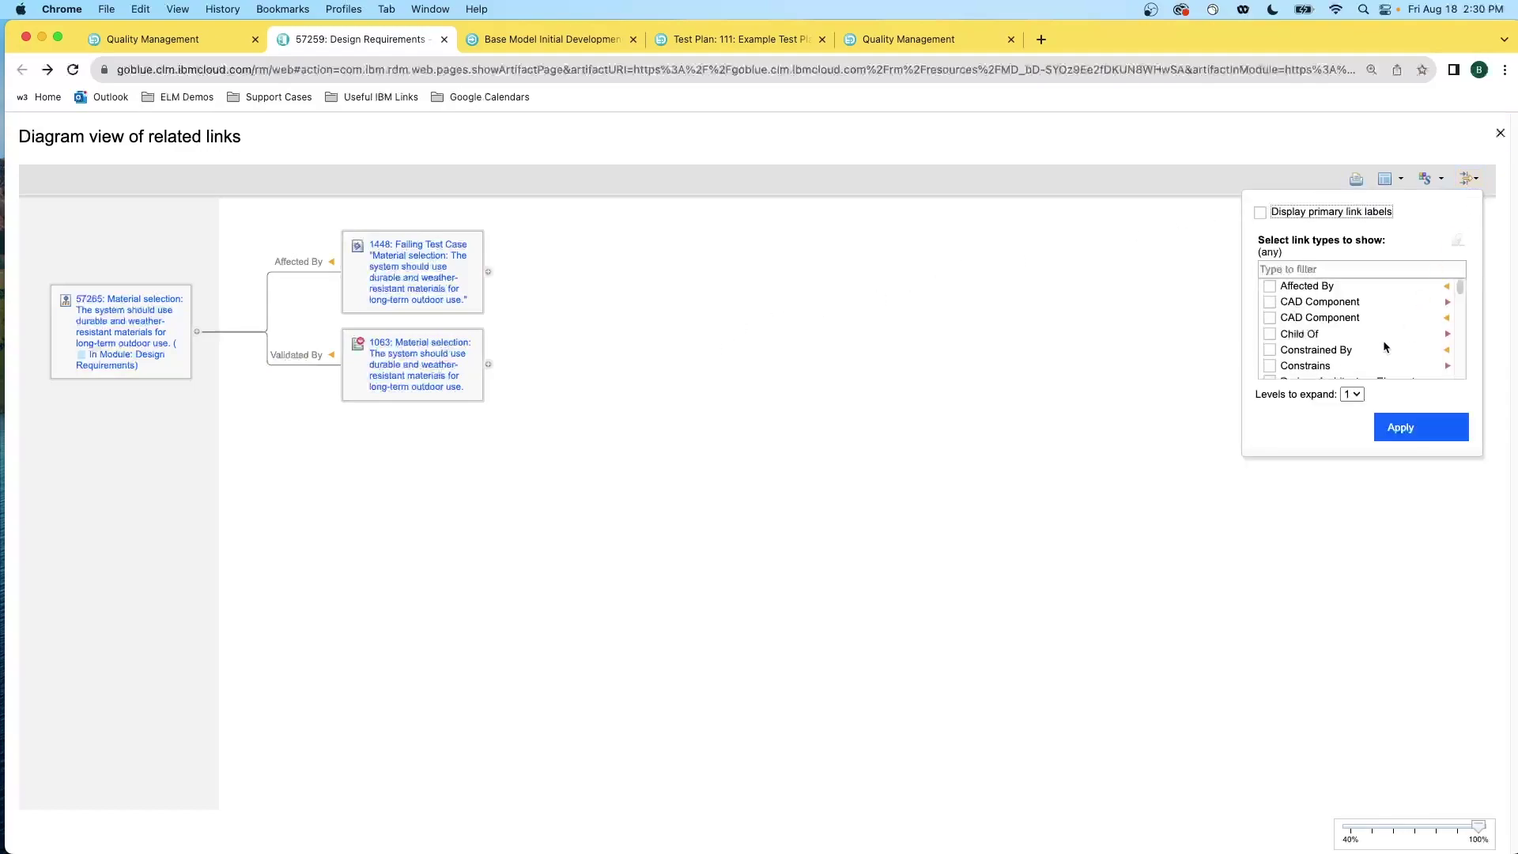
pyautogui.click(1351, 395)
pyautogui.click(1359, 490)
pyautogui.scroll(-5, 1352, 332)
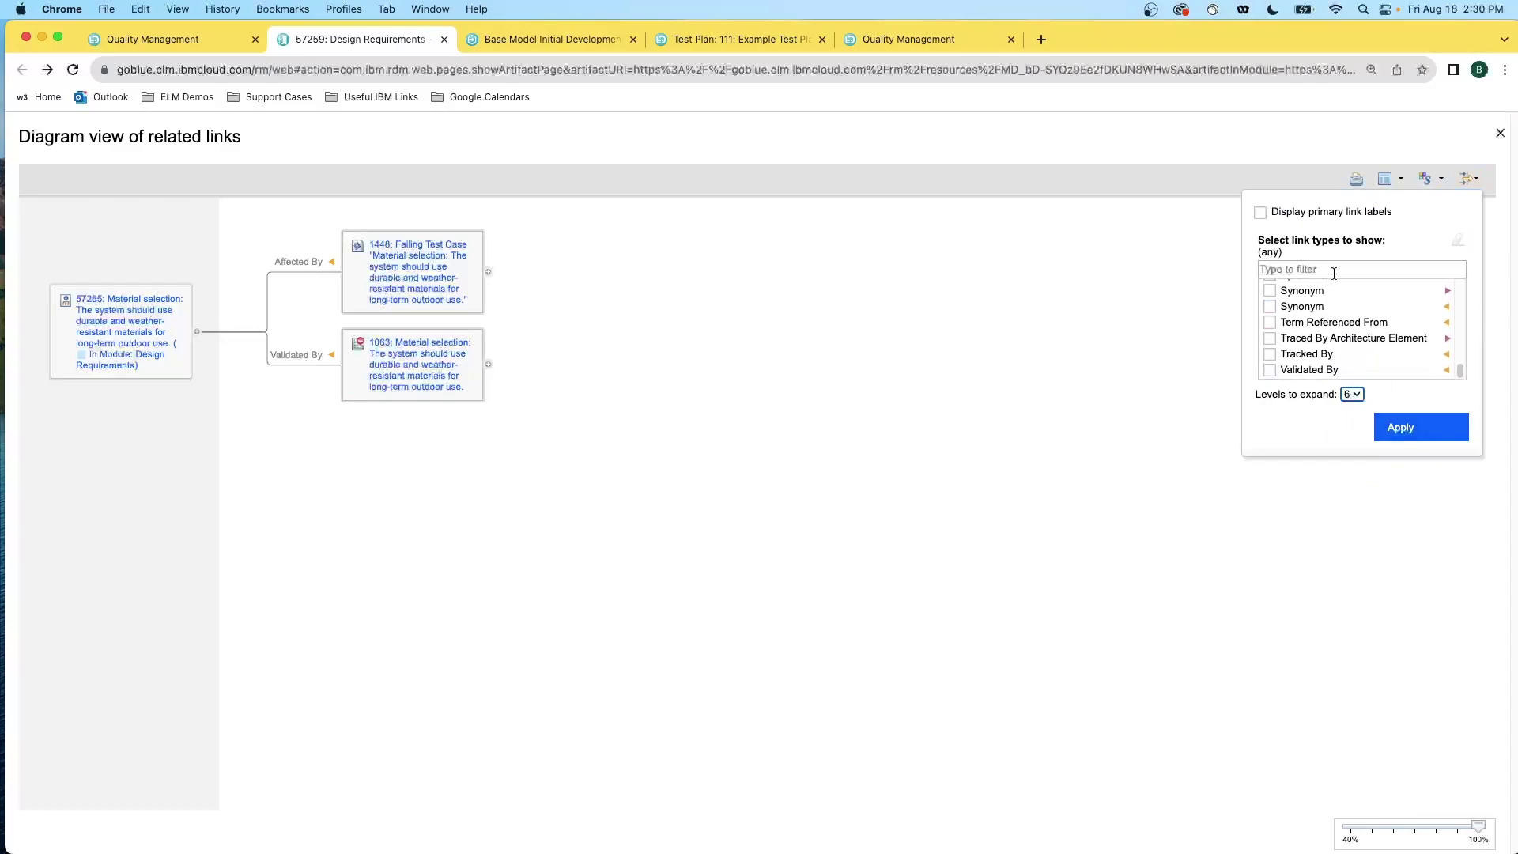
pyautogui.click(1114, 373)
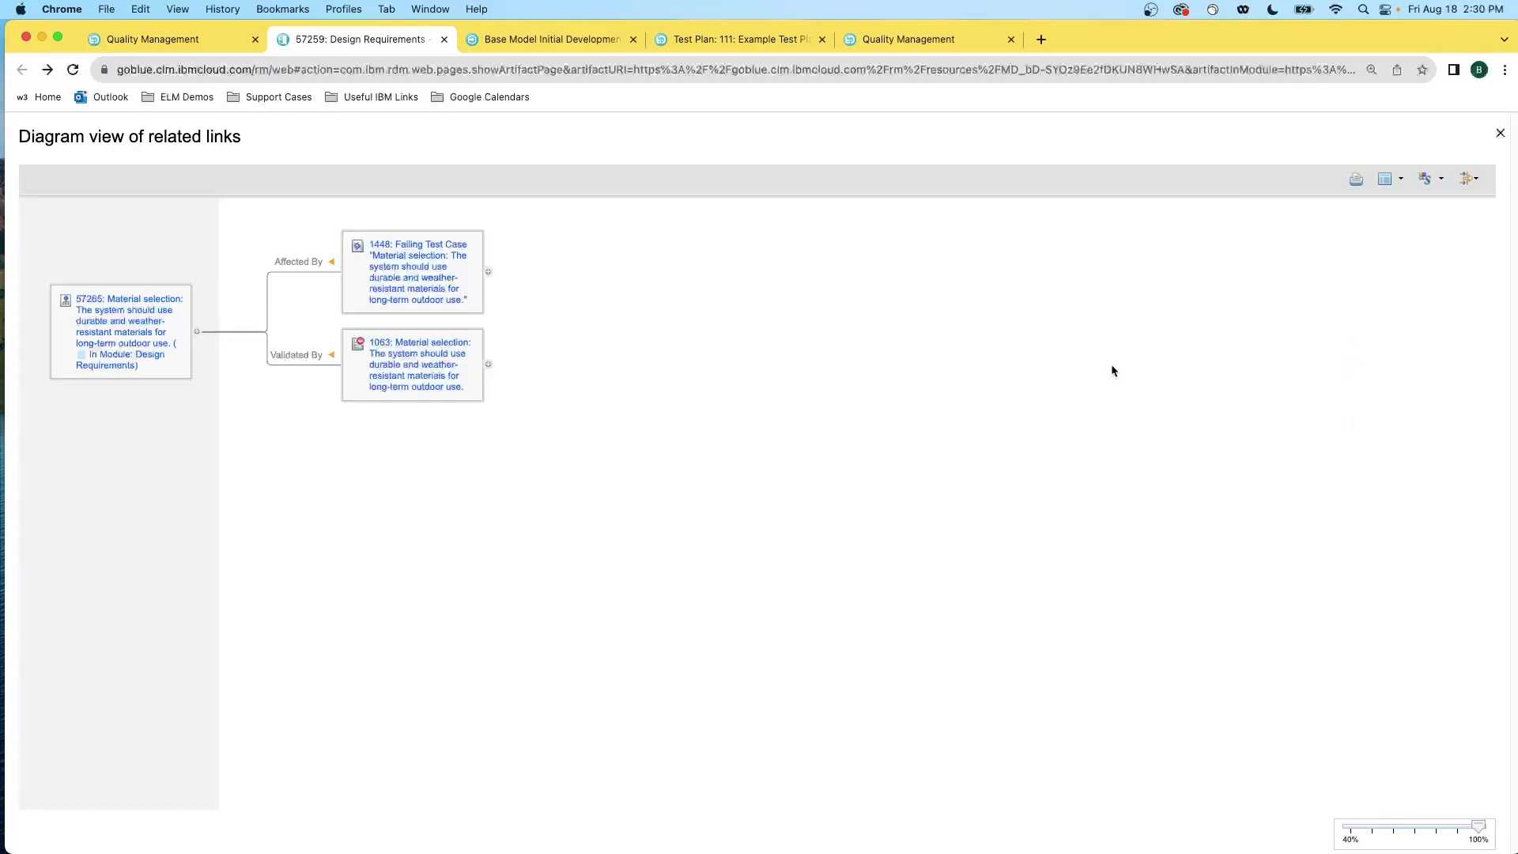